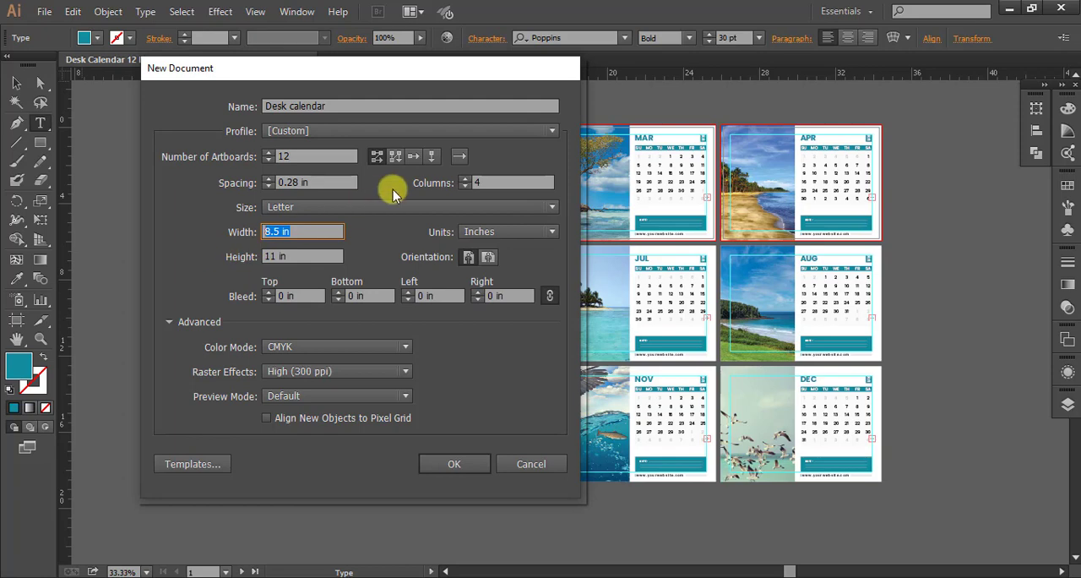
Set the new document to 8.2 in wide and 5.8 in high with 0.125 in bleed on all sides, and create it.
type("8.2")
left_click(302, 256)
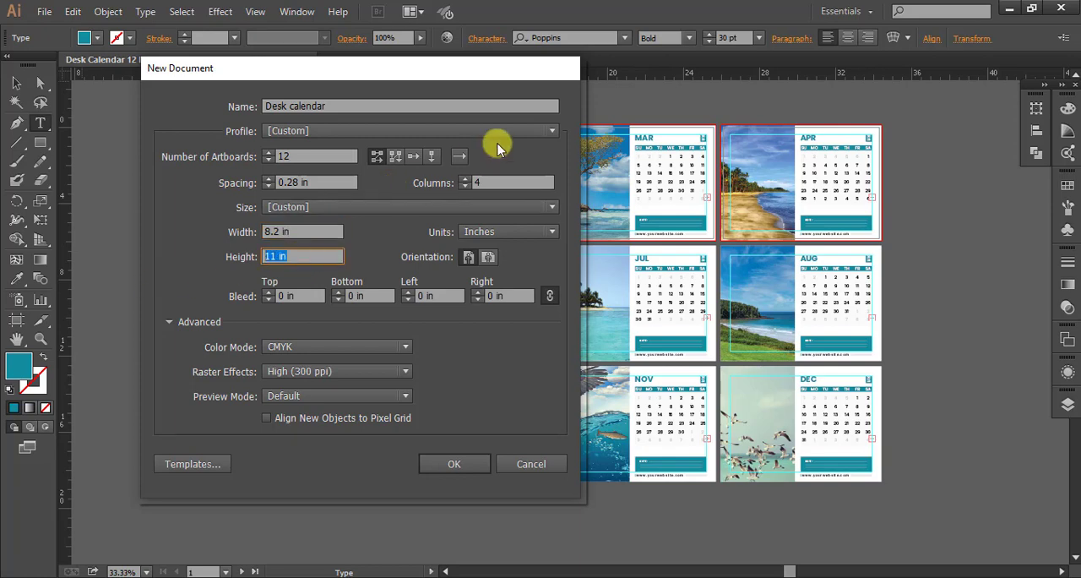
type("5.8")
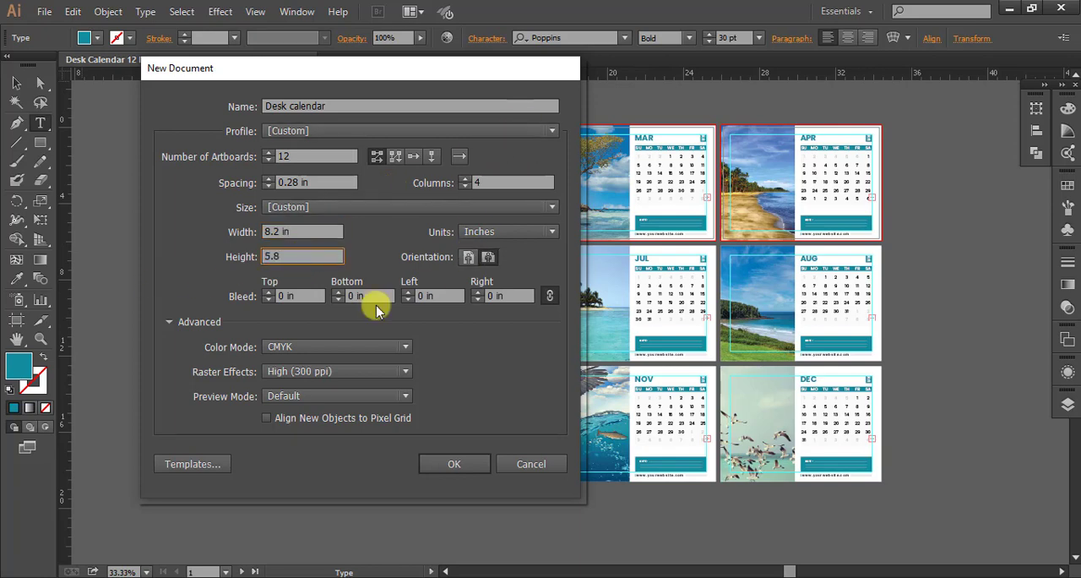
left_click(304, 295)
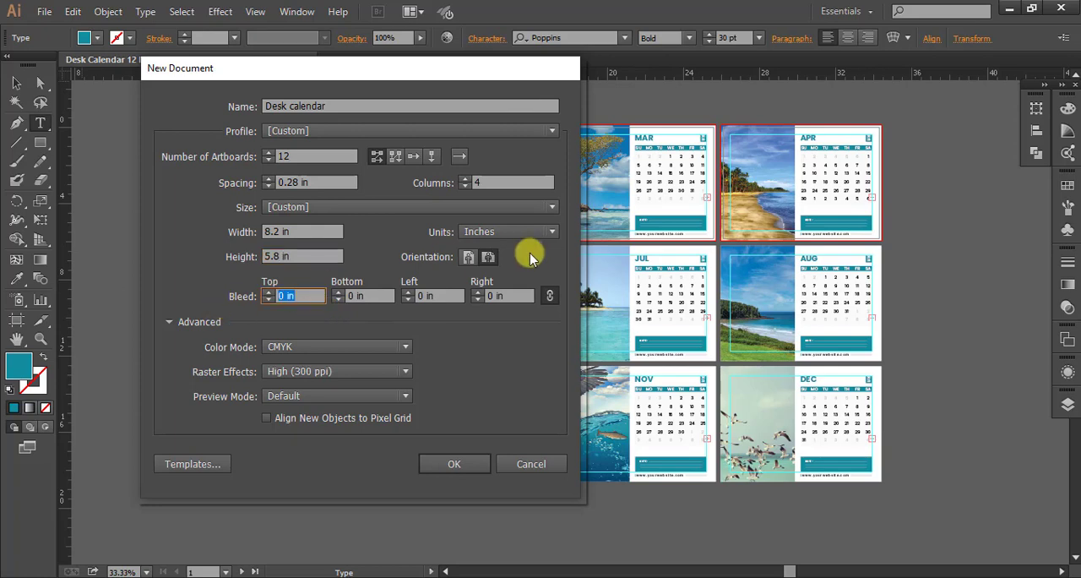
type(".125")
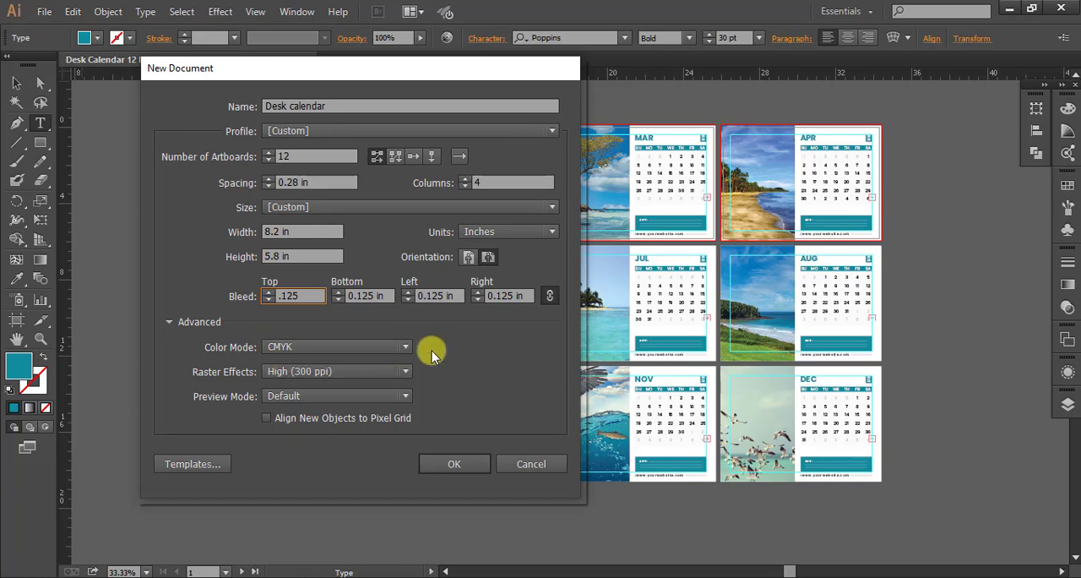
left_click(454, 466)
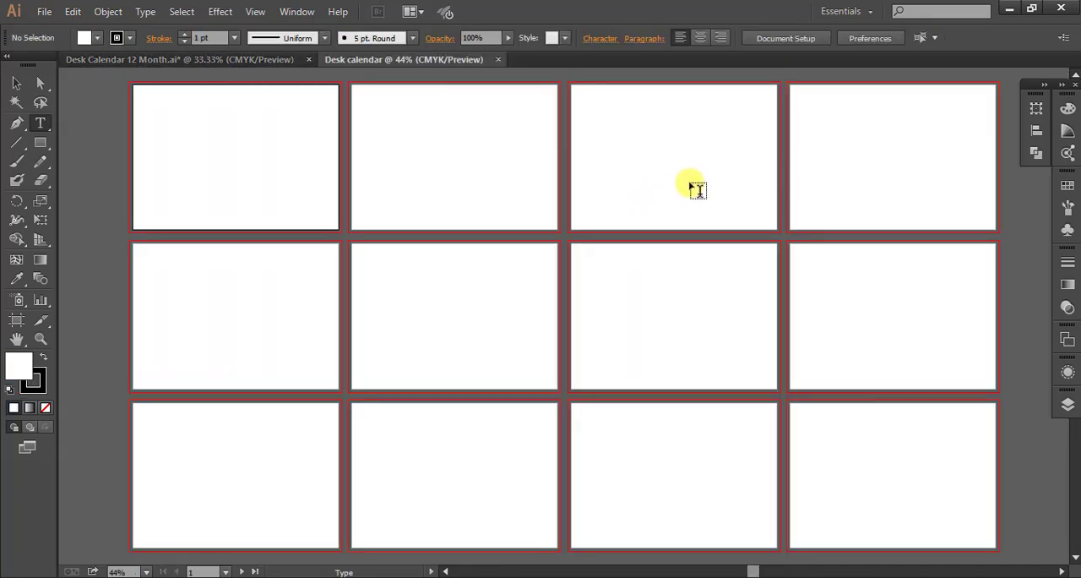
Create an 8.45 × 6.05 in rectangle with white fill and no stroke on the first artboard.
left_click(130, 39)
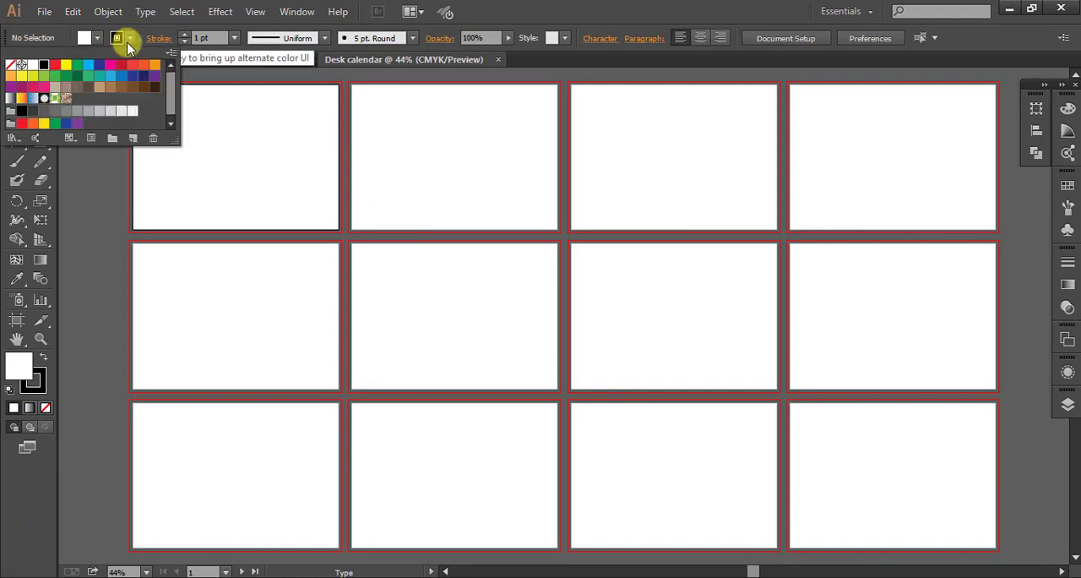
left_click(10, 64)
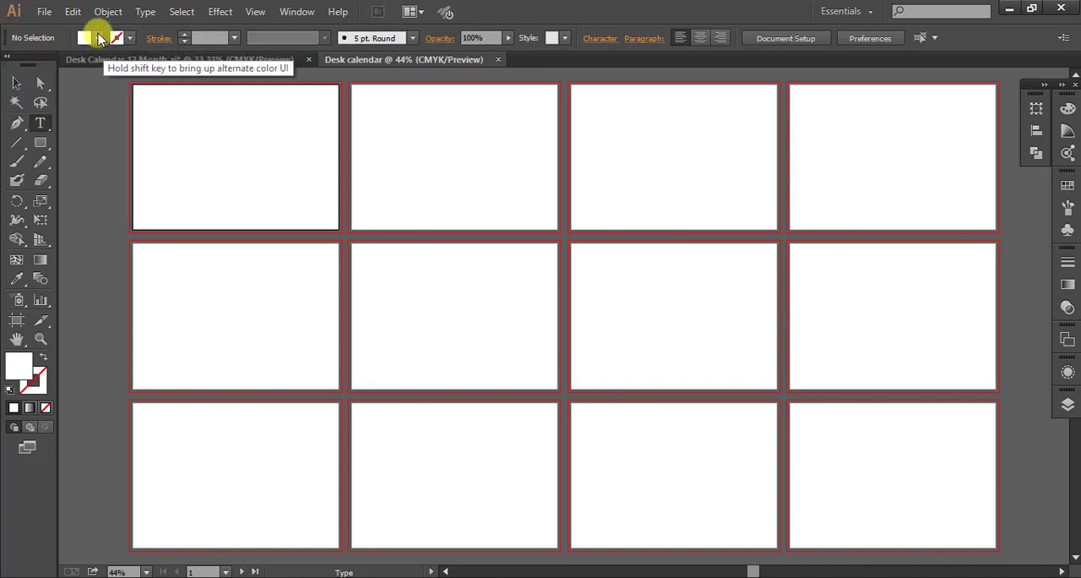
left_click(41, 142)
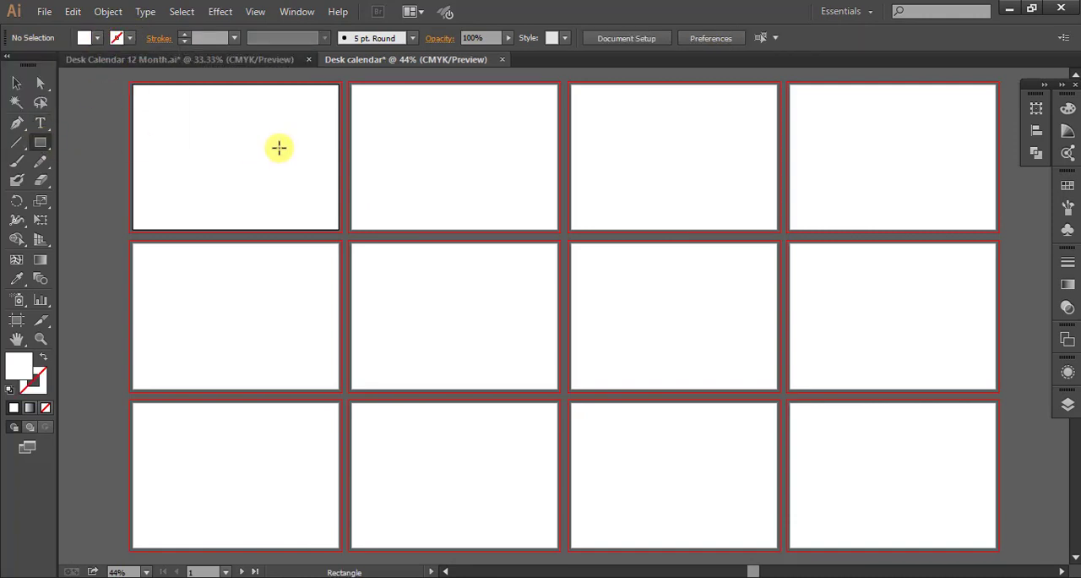
left_click(193, 158)
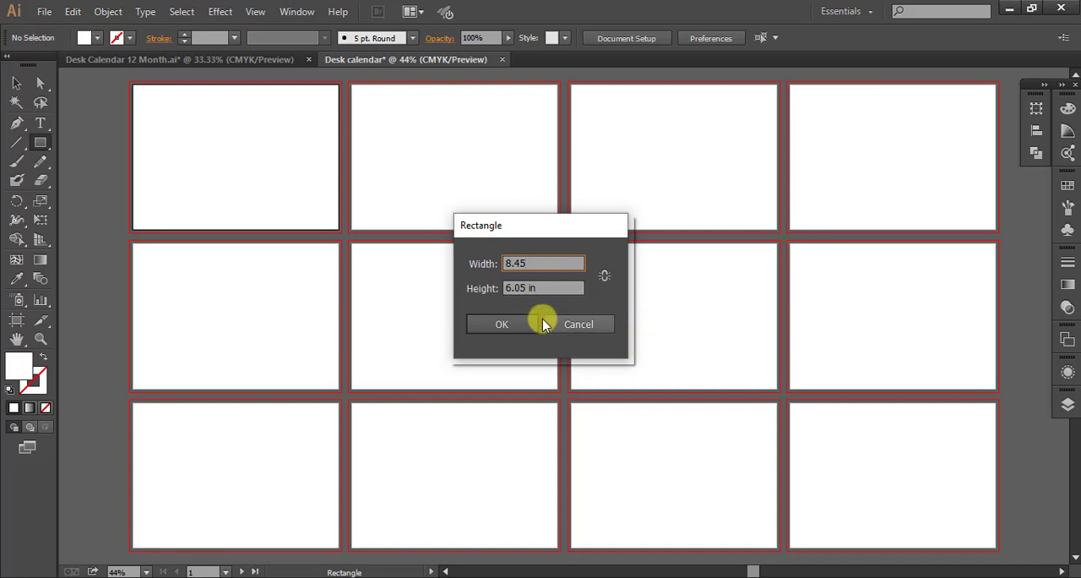
left_click(550, 287)
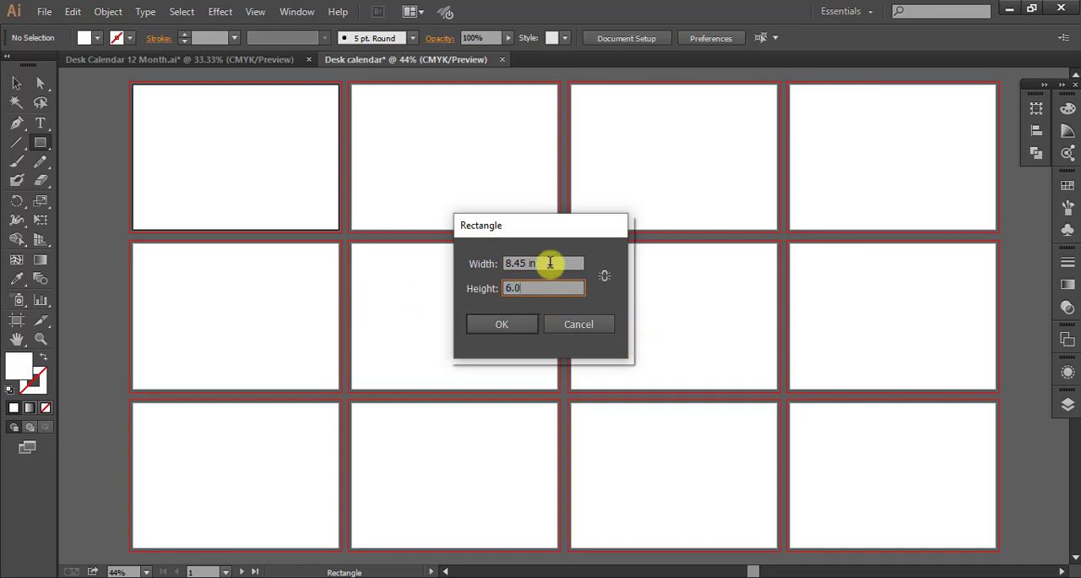
left_click(498, 326)
Centre the rectangle horizontally and vertically on the first artboard so it covers the bleed area.
key("shift+F8")
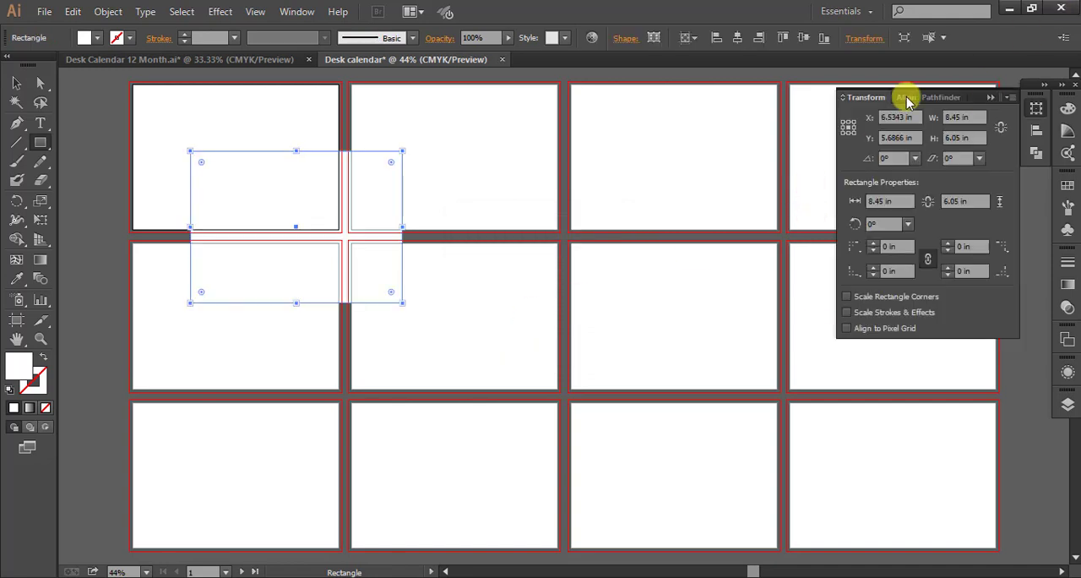
left_click(904, 98)
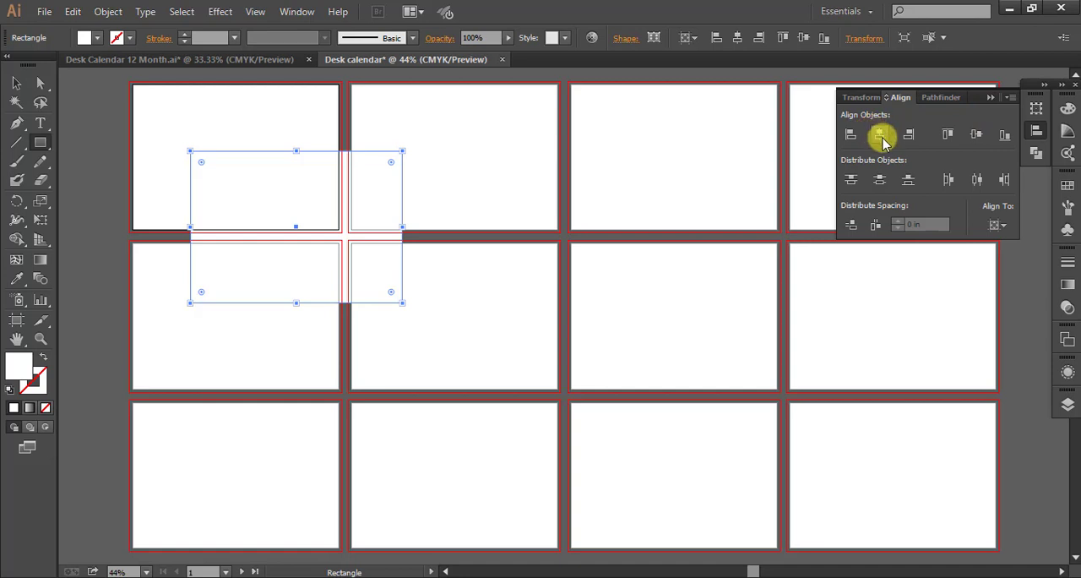
left_click(881, 137)
left_click(977, 137)
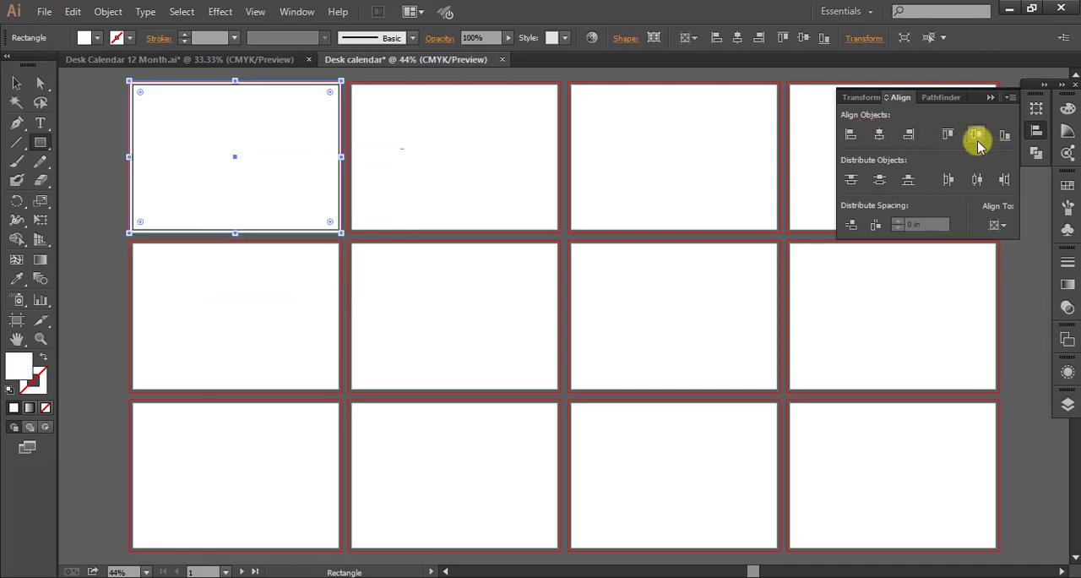
left_click(991, 99)
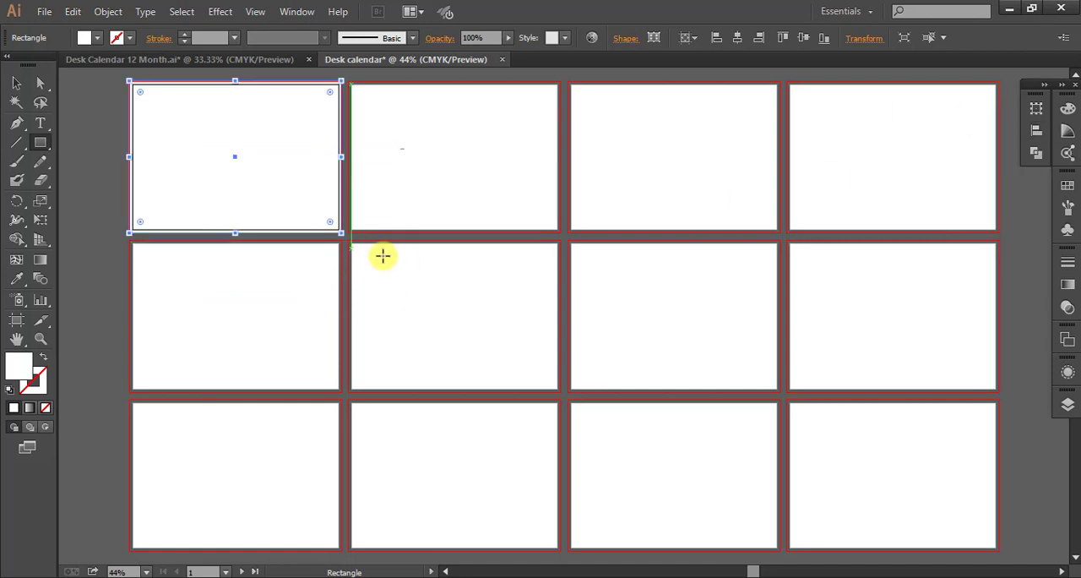
Offset the rectangle's path by -0.5 in with miter joins to make an inner margin rectangle.
left_click(109, 12)
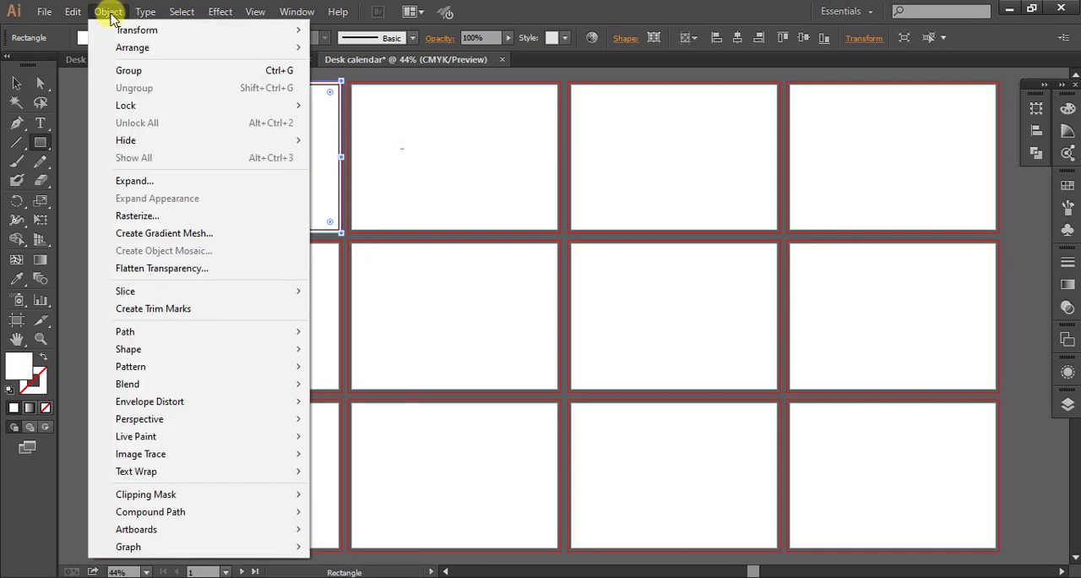
mouse_move(273, 336)
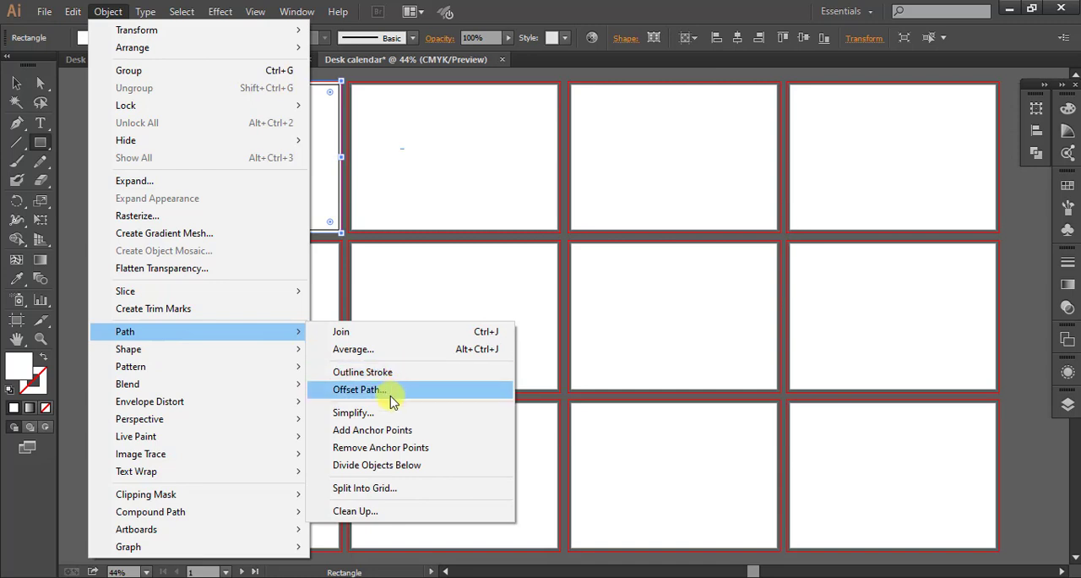
left_click(360, 389)
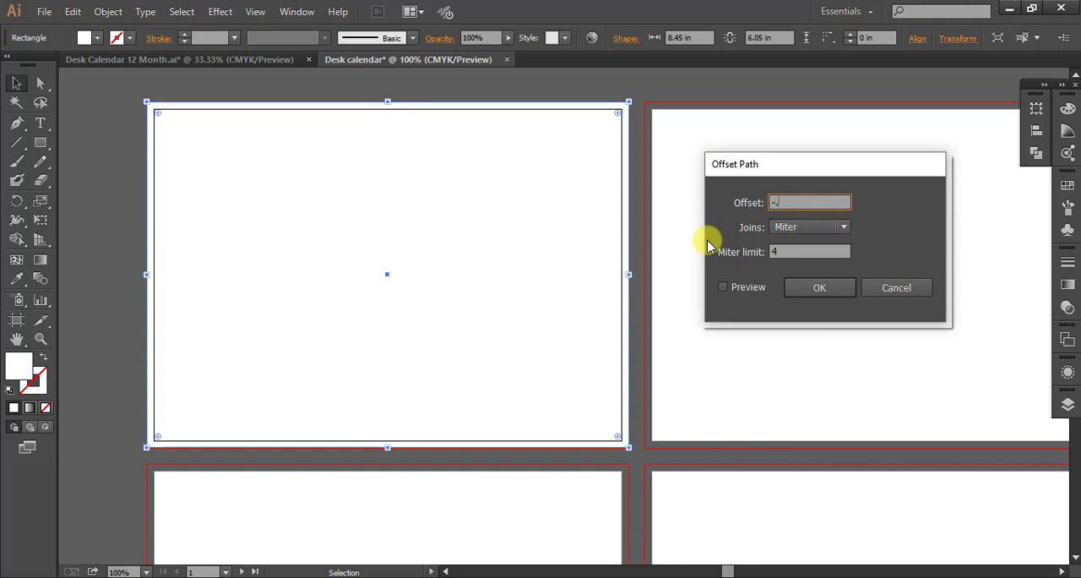
left_click(723, 288)
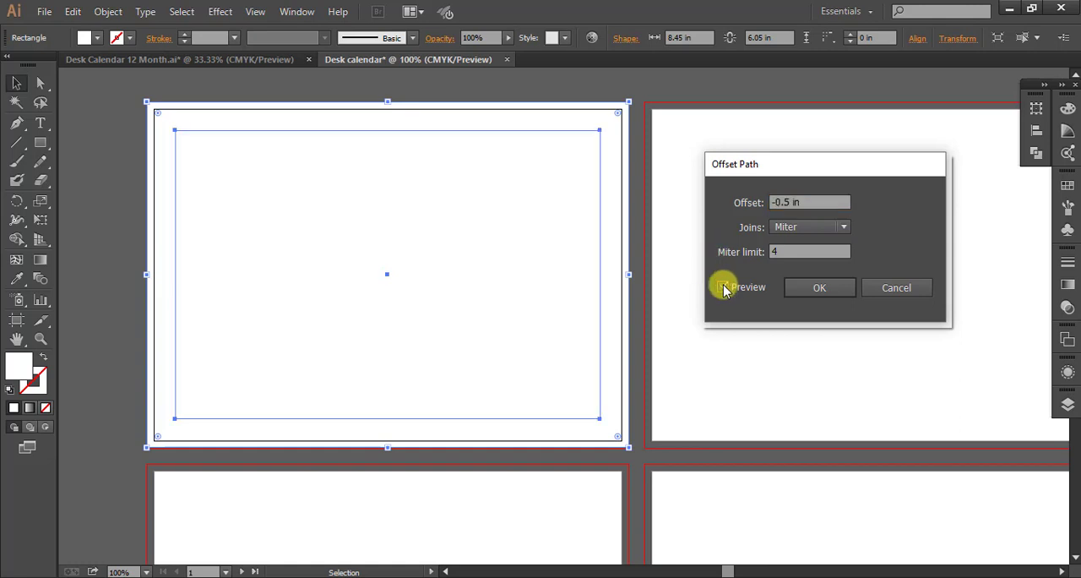
left_click(820, 288)
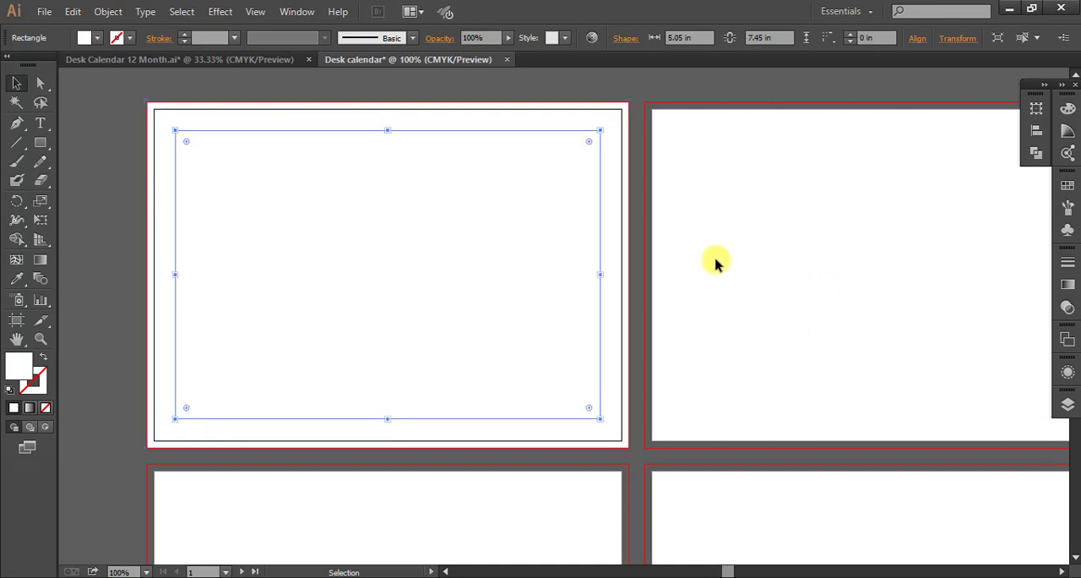
Duplicate the outer and inner rectangles from the first artboard onto the other eleven artboards, keeping them aligned to each one.
scroll(524, 247, "down", 2)
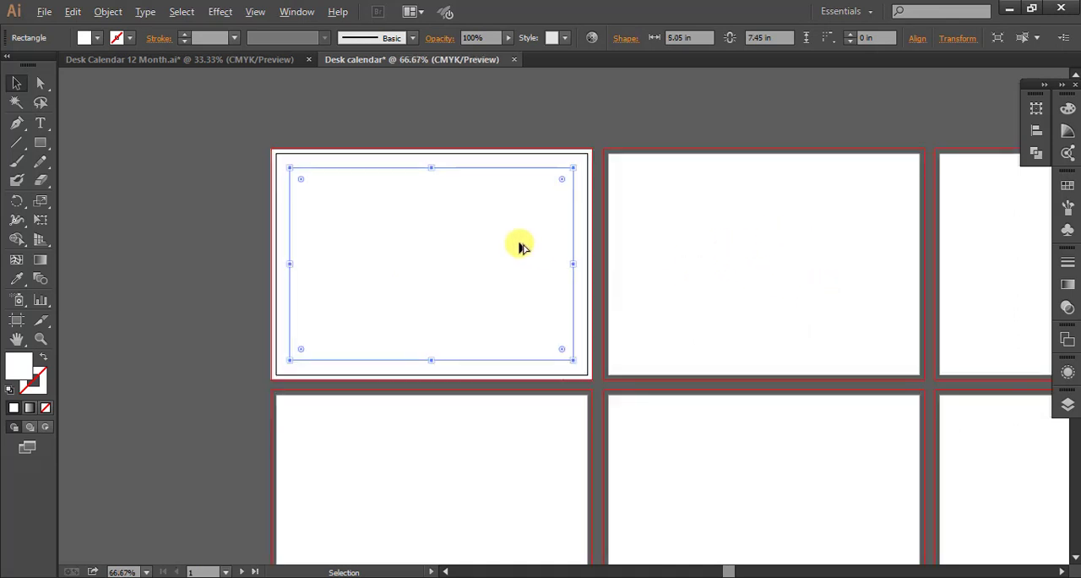
left_click_drag(751, 205, 591, 187)
scroll(572, 189, "down", 1)
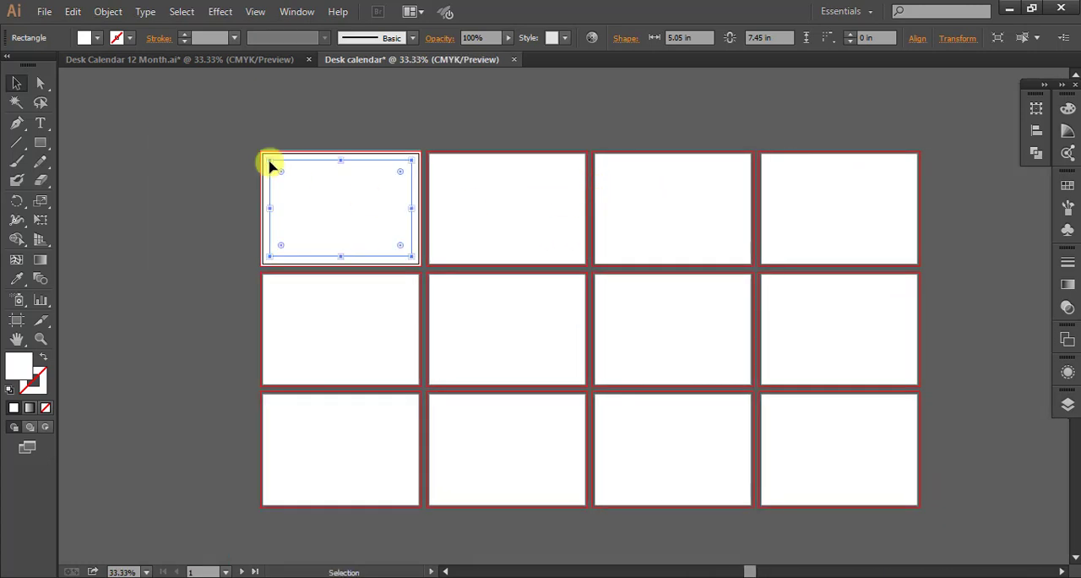
left_click_drag(212, 144, 379, 237)
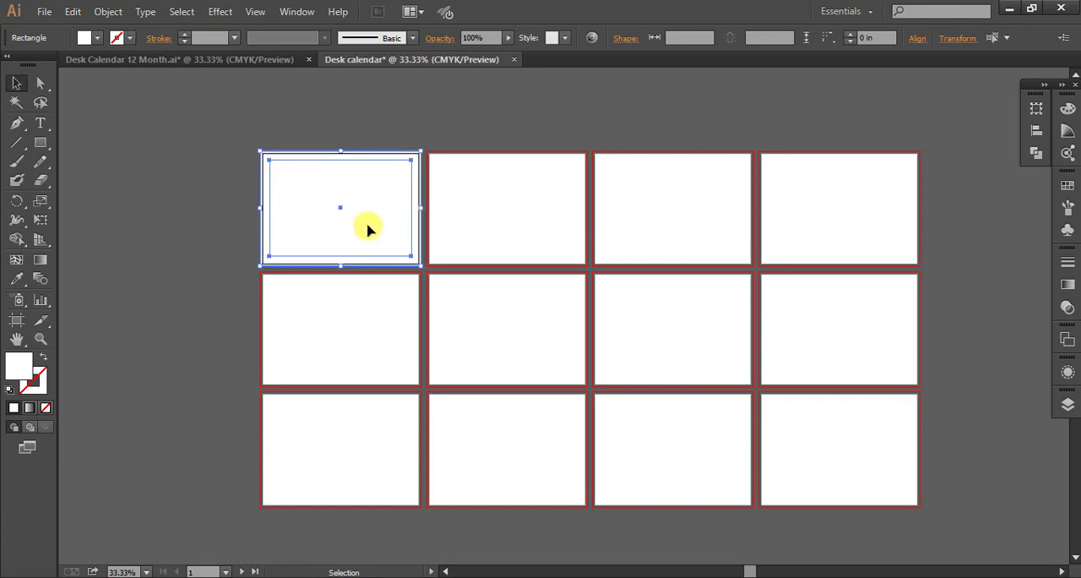
left_click_drag(369, 229, 533, 245)
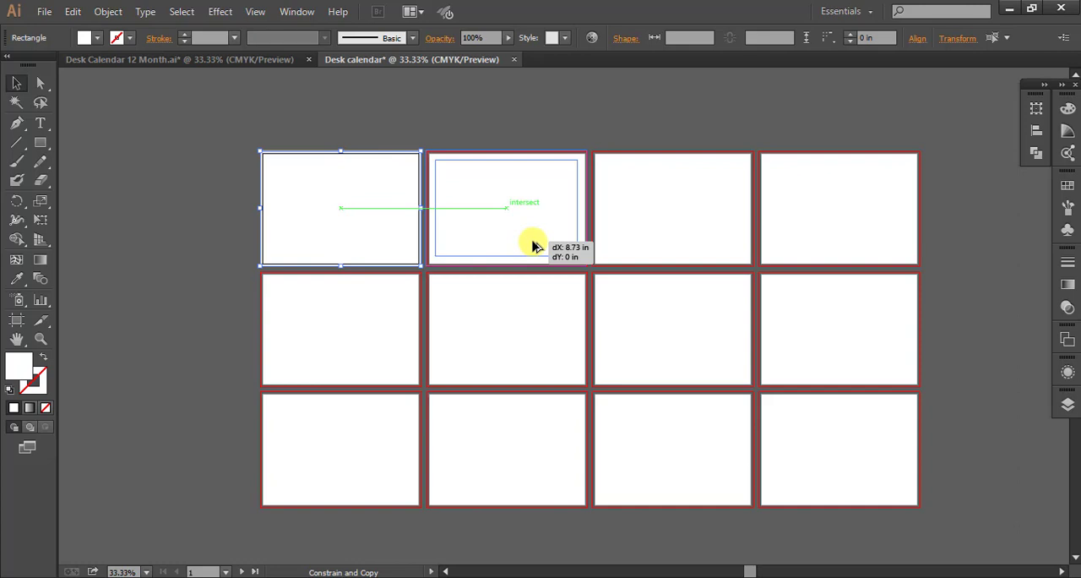
left_click_drag(533, 246, 693, 235)
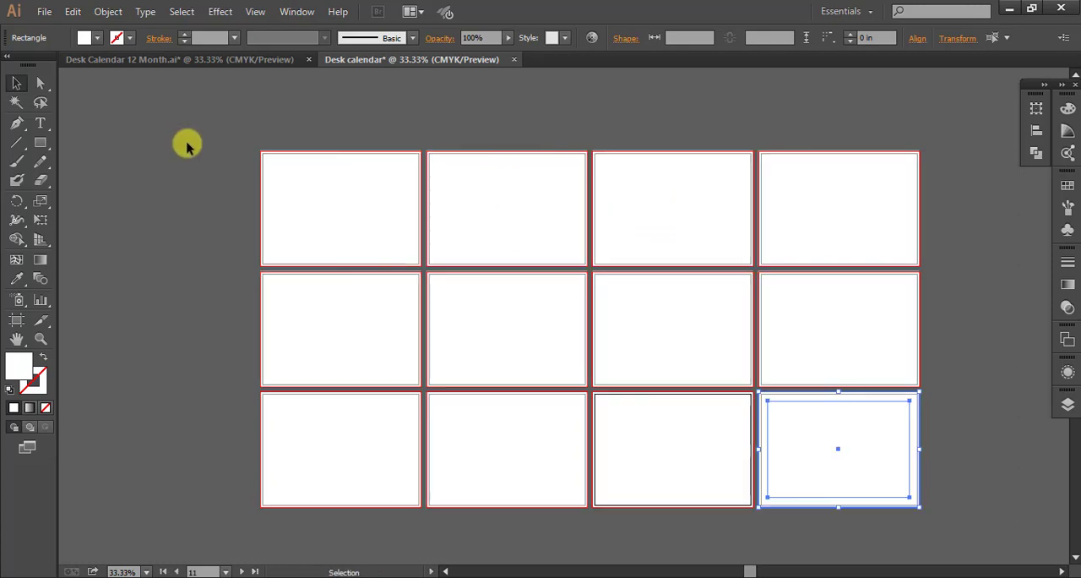
Convert the inner margin rectangle on the first artboard into guides.
scroll(248, 220, "up", 2)
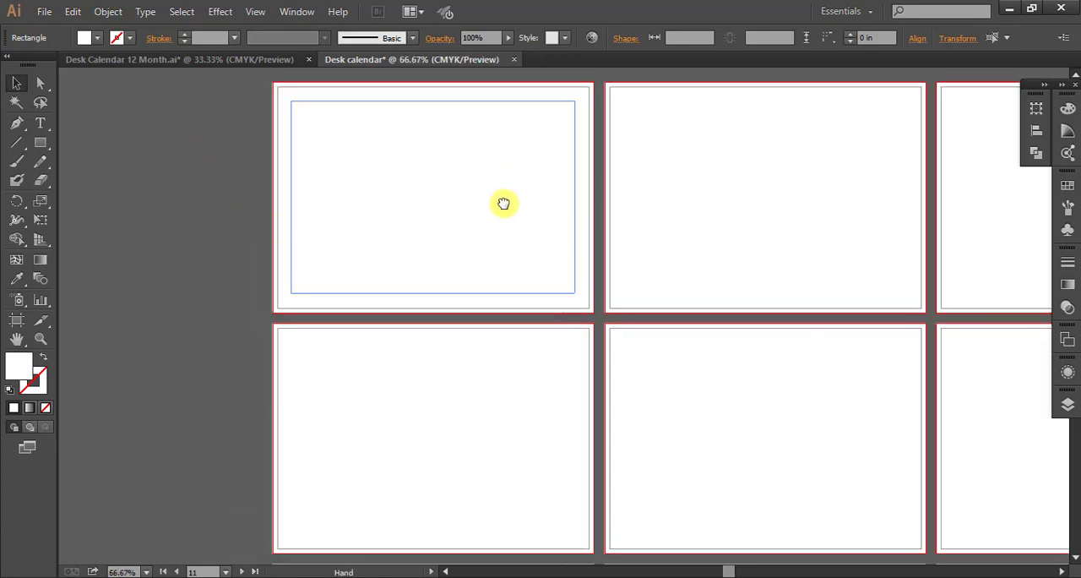
left_click_drag(503, 203, 466, 247)
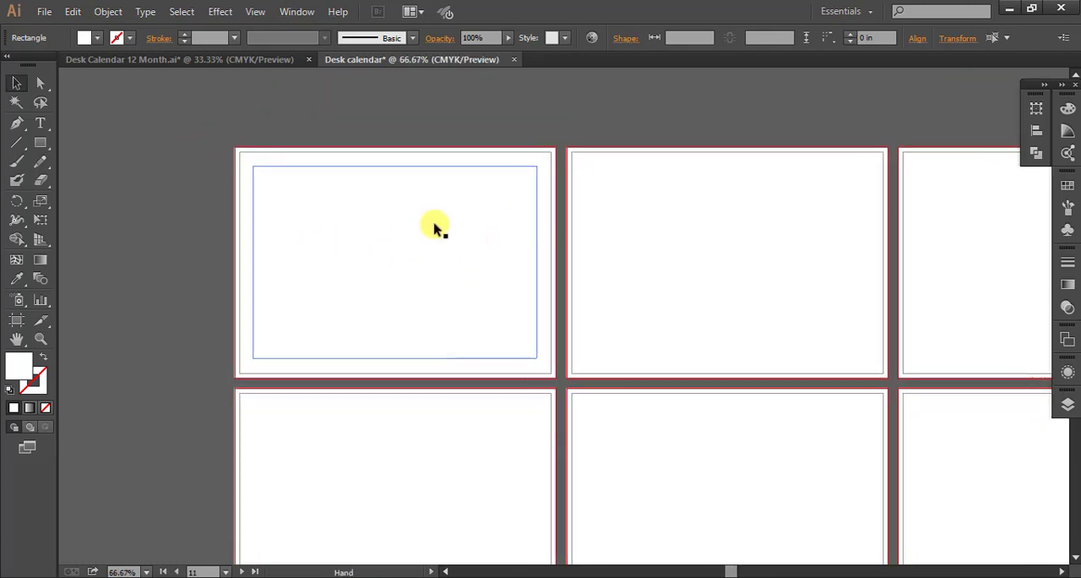
left_click(406, 173)
right_click(405, 172)
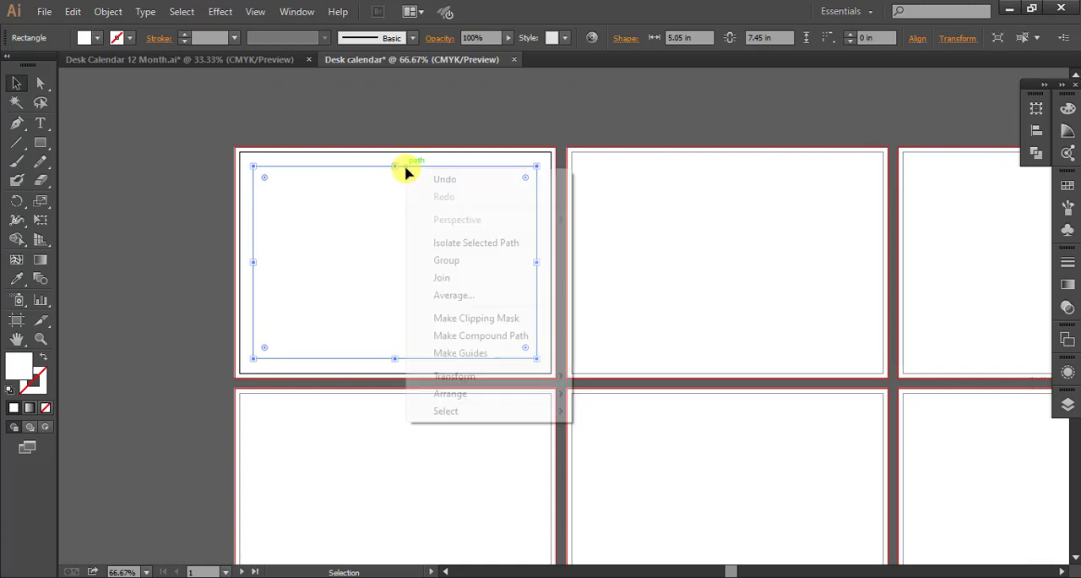
left_click(471, 354)
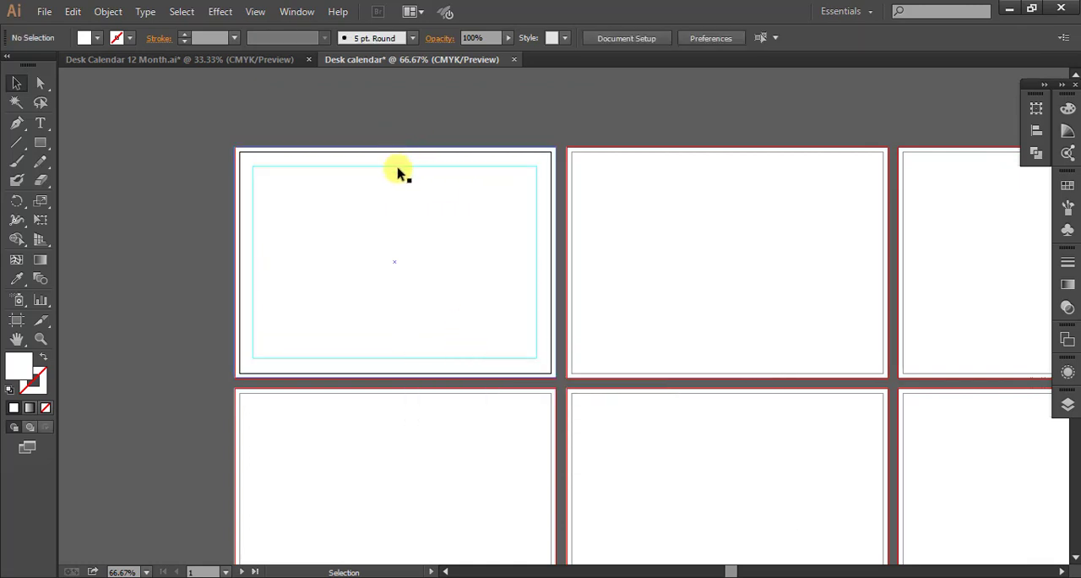
Convert the inner margin rectangle on the second artboard into guides.
key("space")
left_click_drag(739, 259, 613, 237)
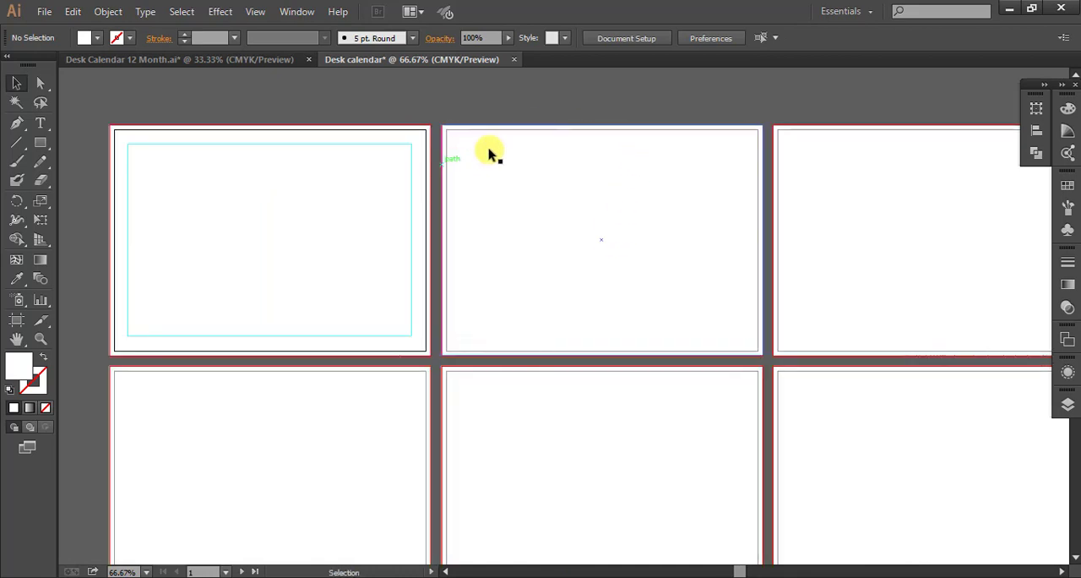
left_click(528, 149)
right_click(527, 147)
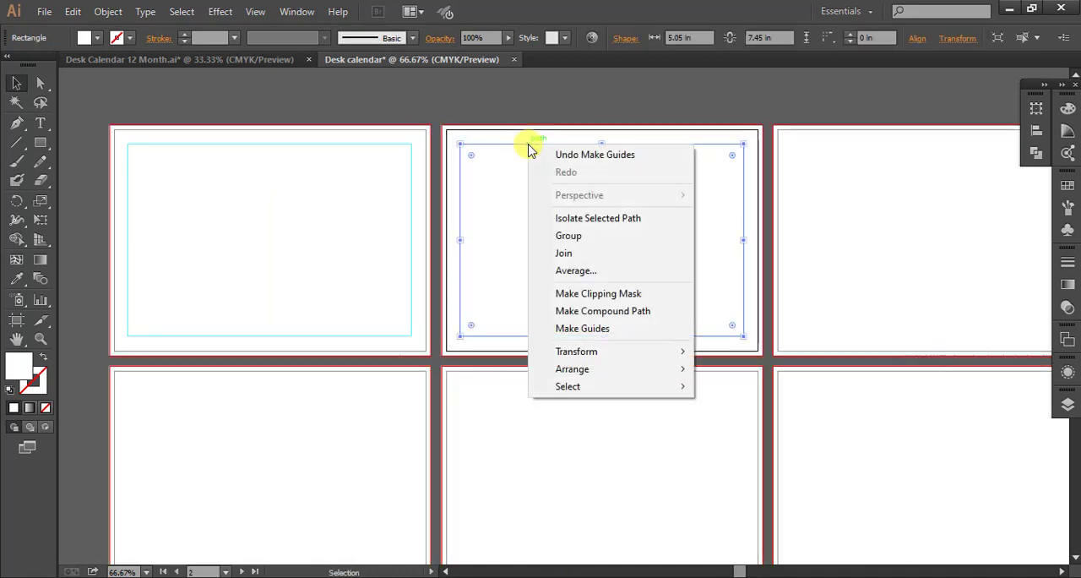
mouse_move(603, 350)
left_click(601, 330)
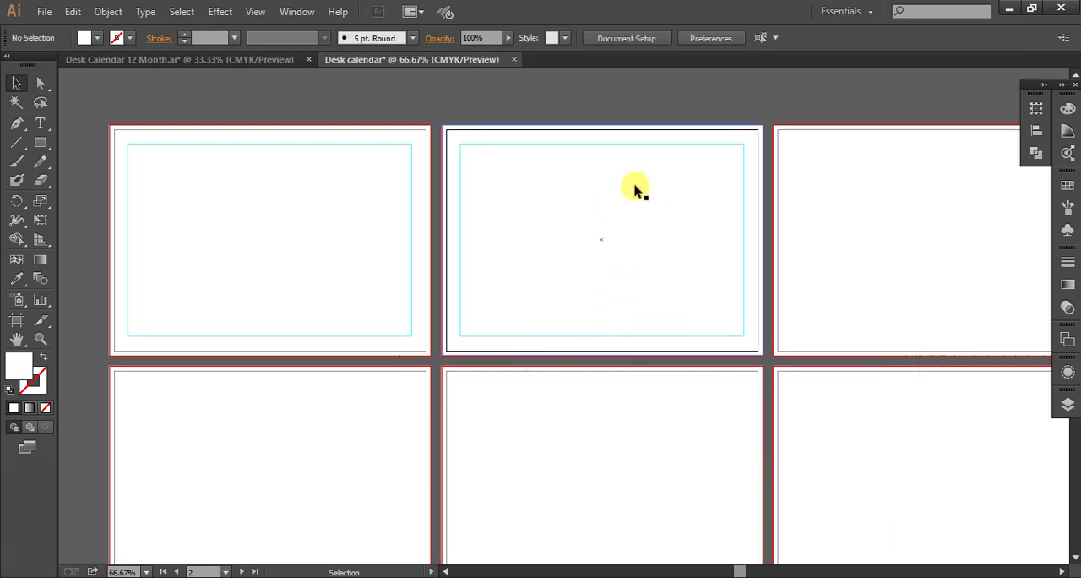
Split the first artboard's outer rectangle into a grid of one row and two columns with a 0 in gutter.
left_click(278, 272)
left_click_drag(263, 187, 420, 257)
scroll(261, 252, "up", 1)
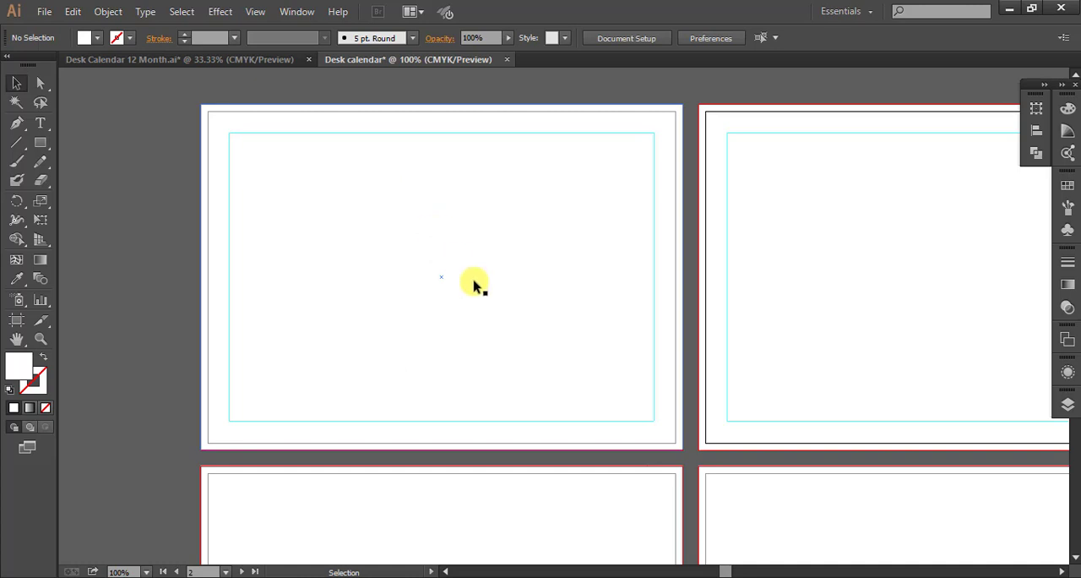
left_click(322, 235)
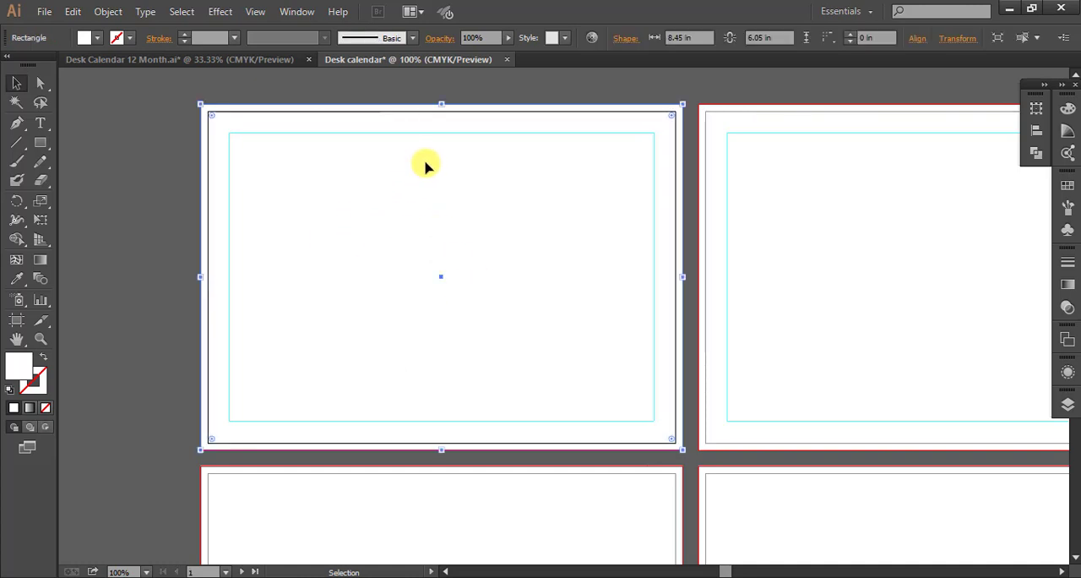
left_click(109, 13)
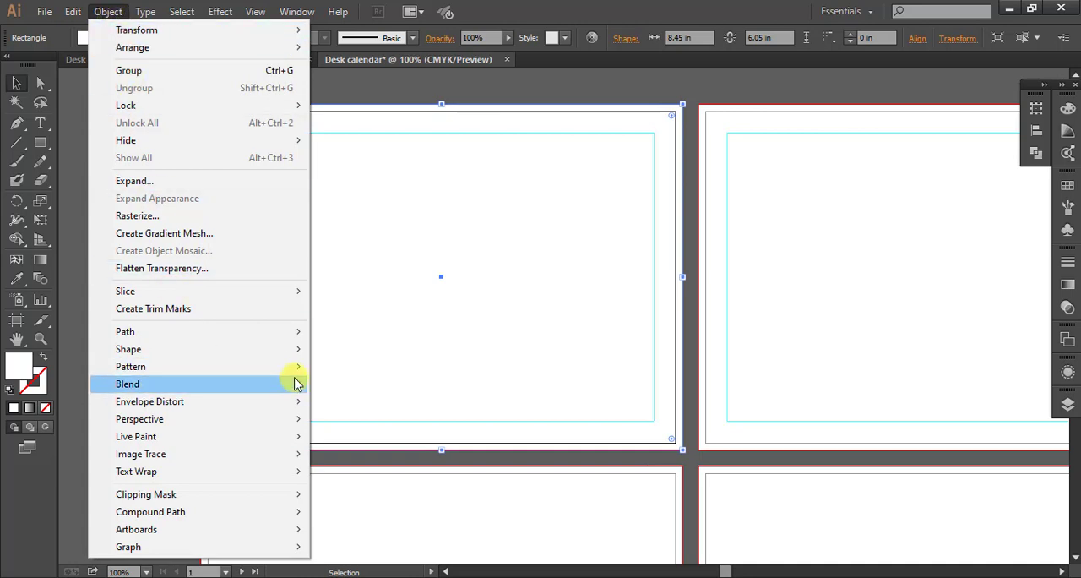
mouse_move(289, 337)
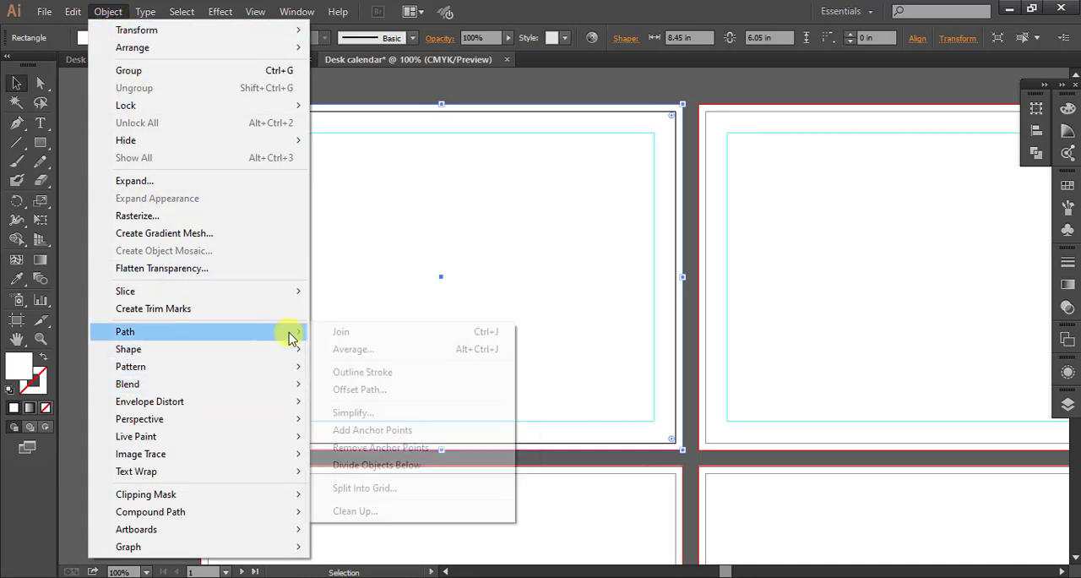
left_click(391, 495)
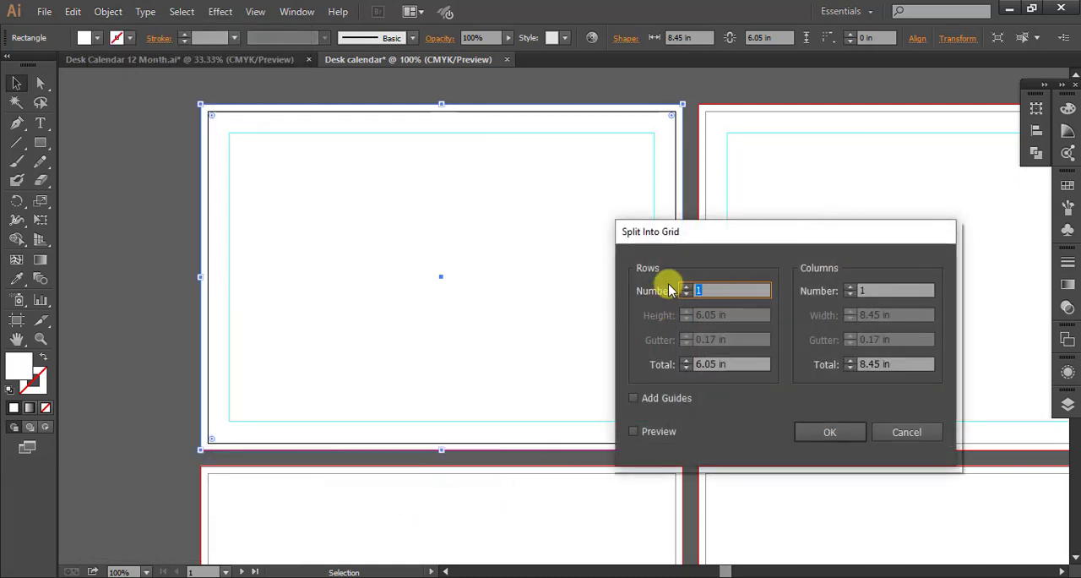
left_click(873, 291)
type("2")
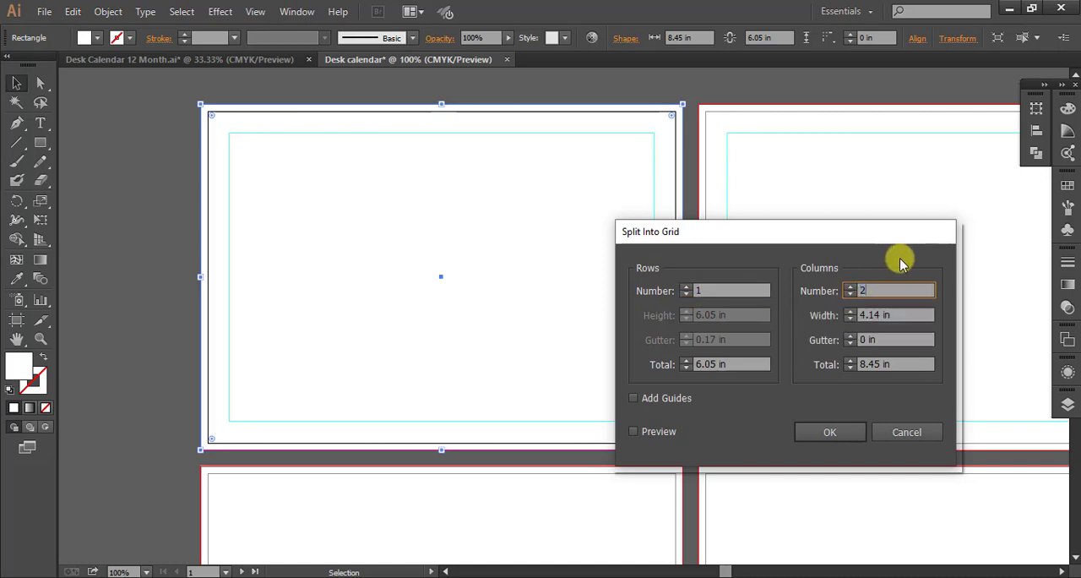
key("Return")
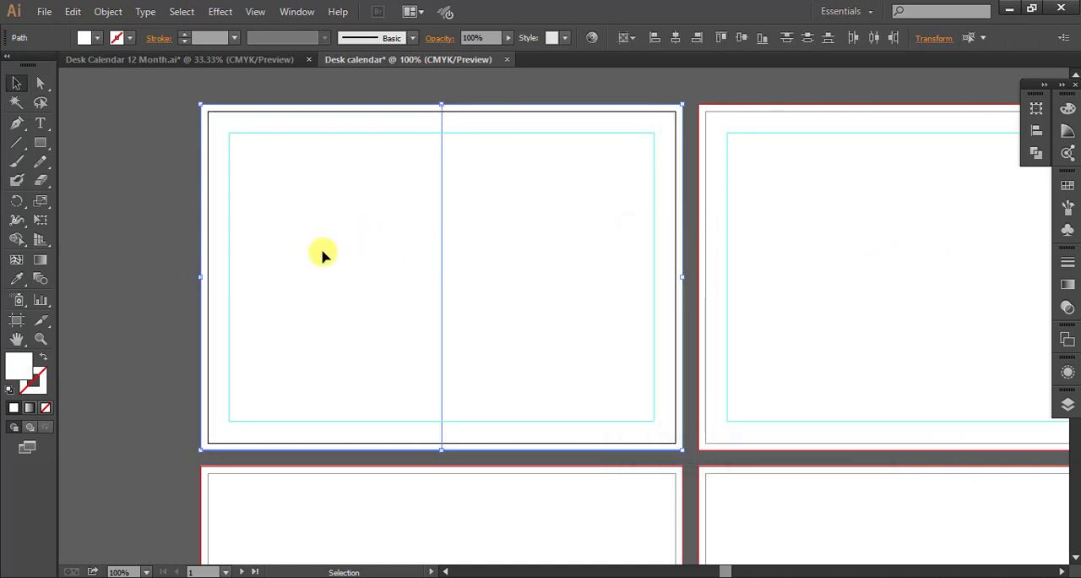
Narrow the left half rectangle to about 4.03 in wide and place a vertical ruler guide on the right half's inner edge.
left_click(133, 225)
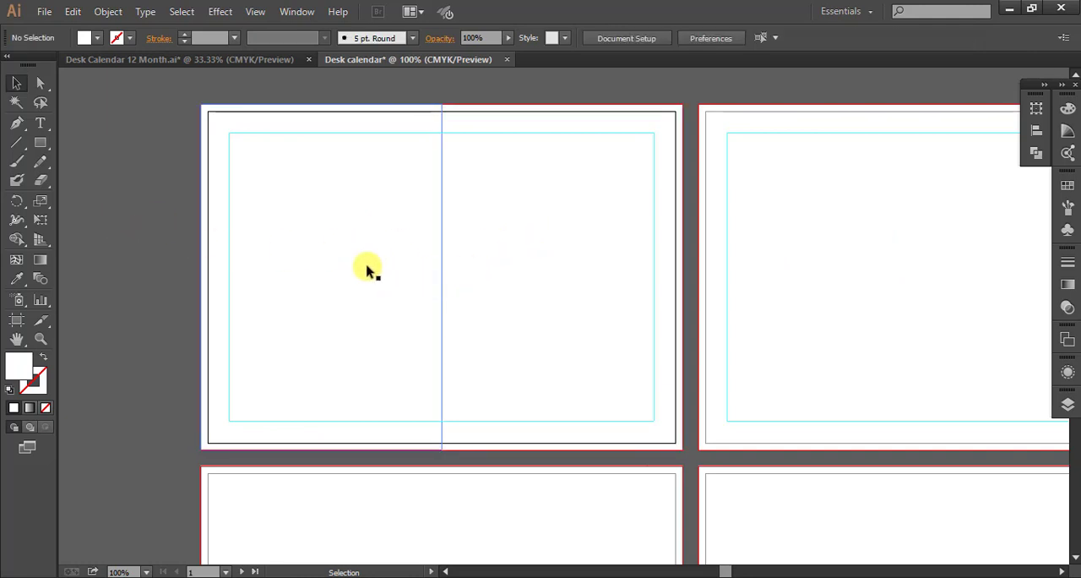
left_click(367, 269)
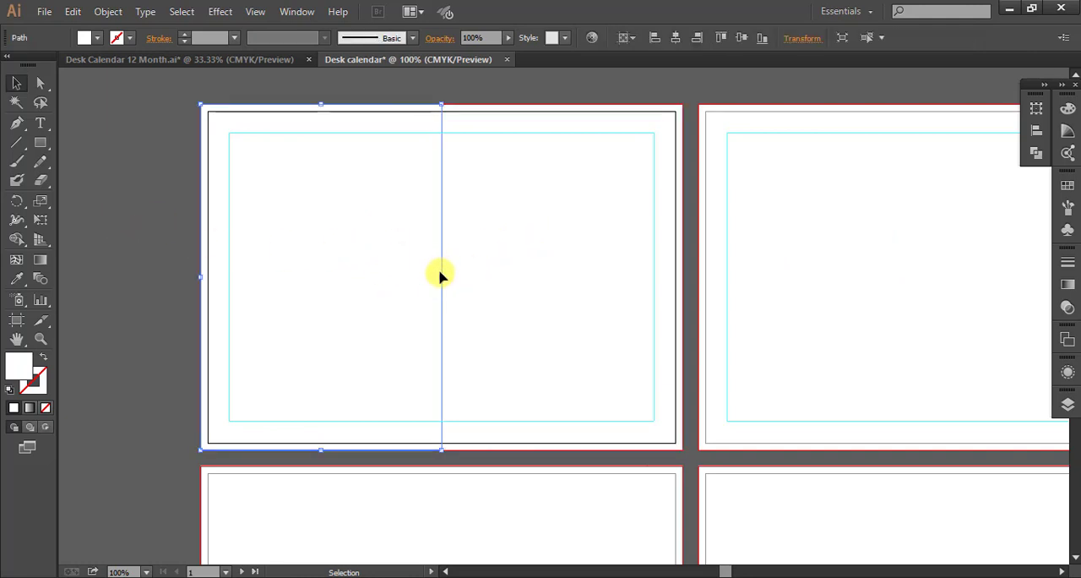
left_click_drag(441, 278, 429, 279)
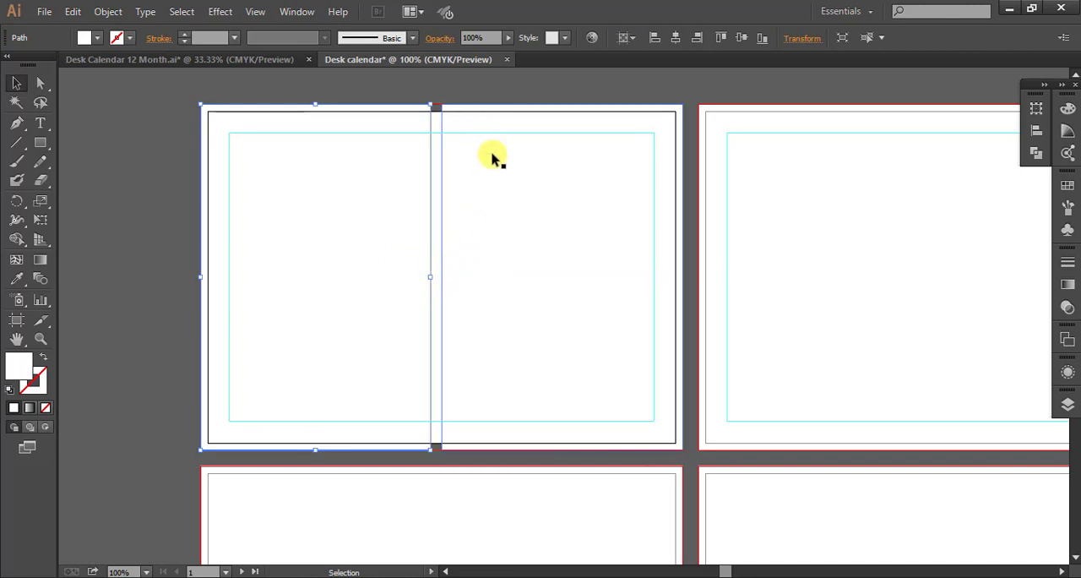
key("ctrl+r")
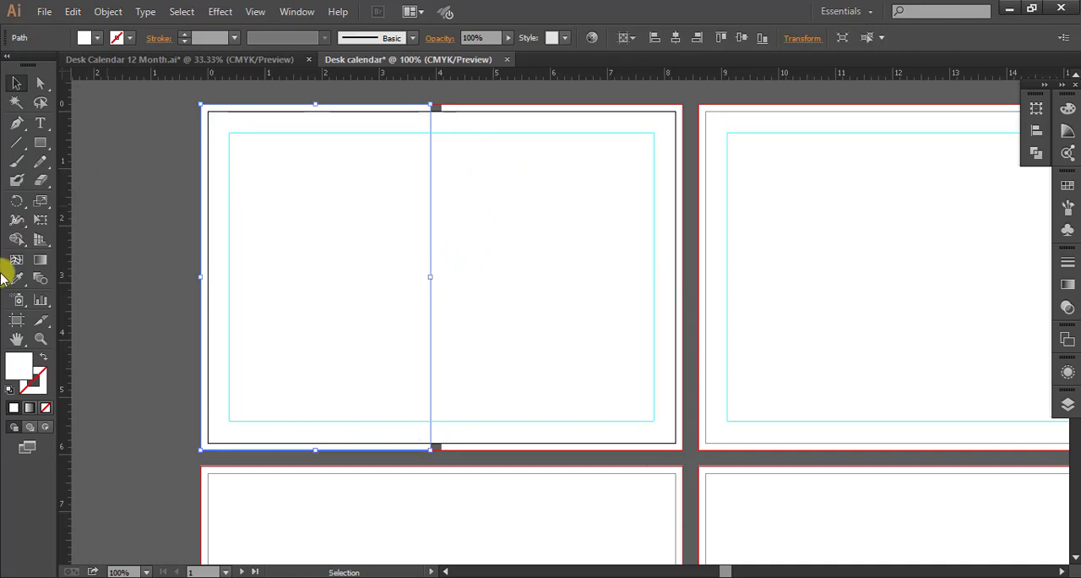
left_click_drag(96, 298, 441, 298)
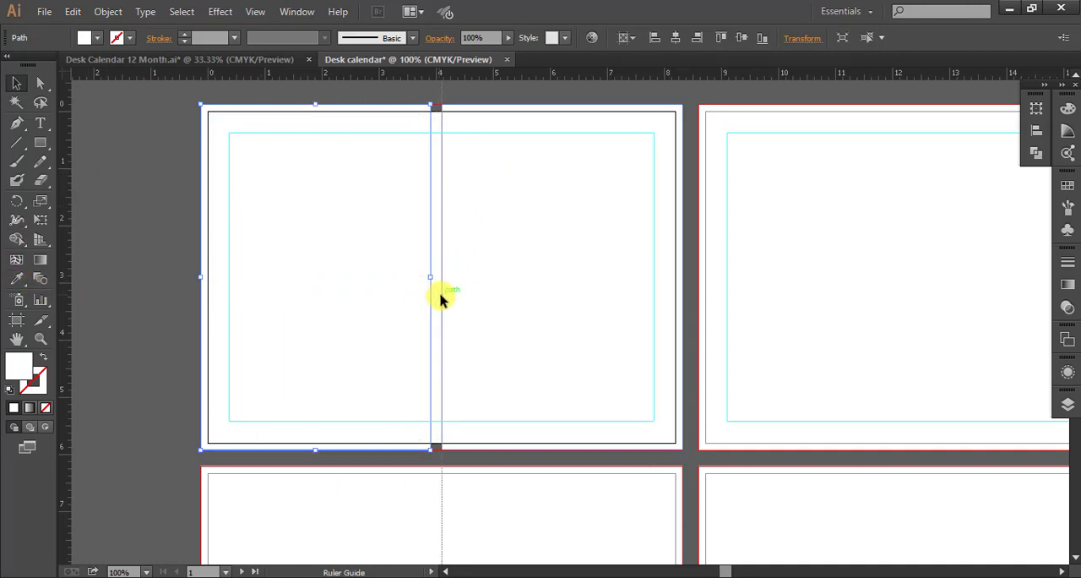
Extend the right half rectangle leftward so its inner edge meets the narrowed left rectangle, closing the gap.
left_click(504, 283)
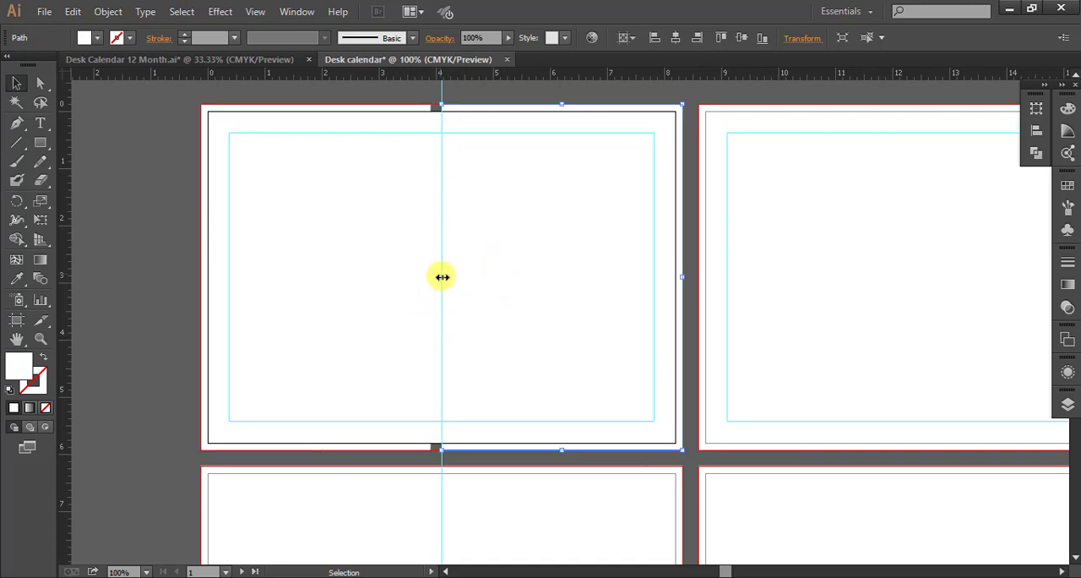
left_click_drag(441, 277, 432, 277)
scroll(463, 240, "up", 2)
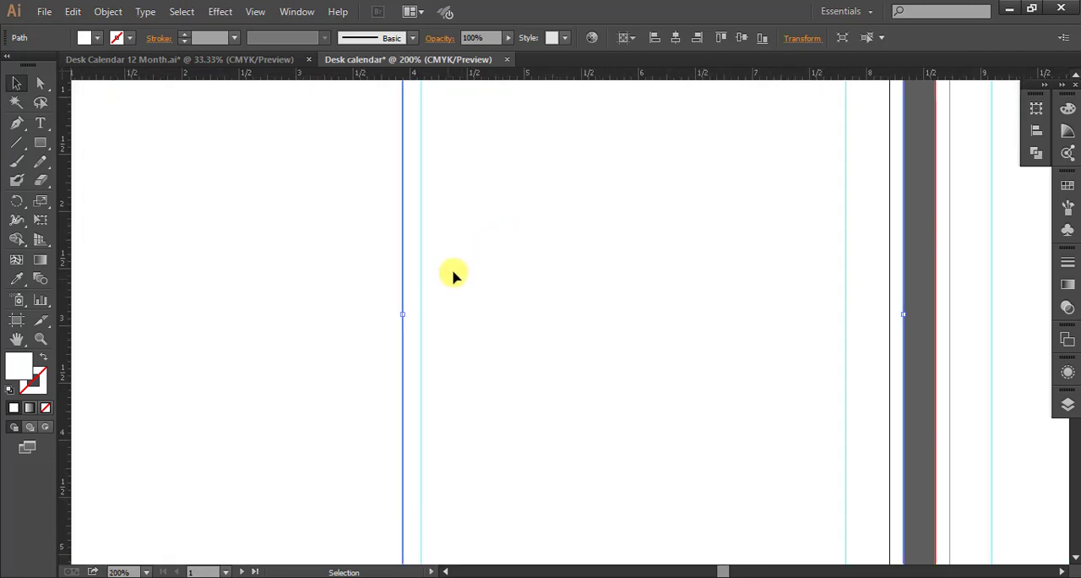
left_click_drag(502, 235, 534, 312)
scroll(466, 268, "down", 1)
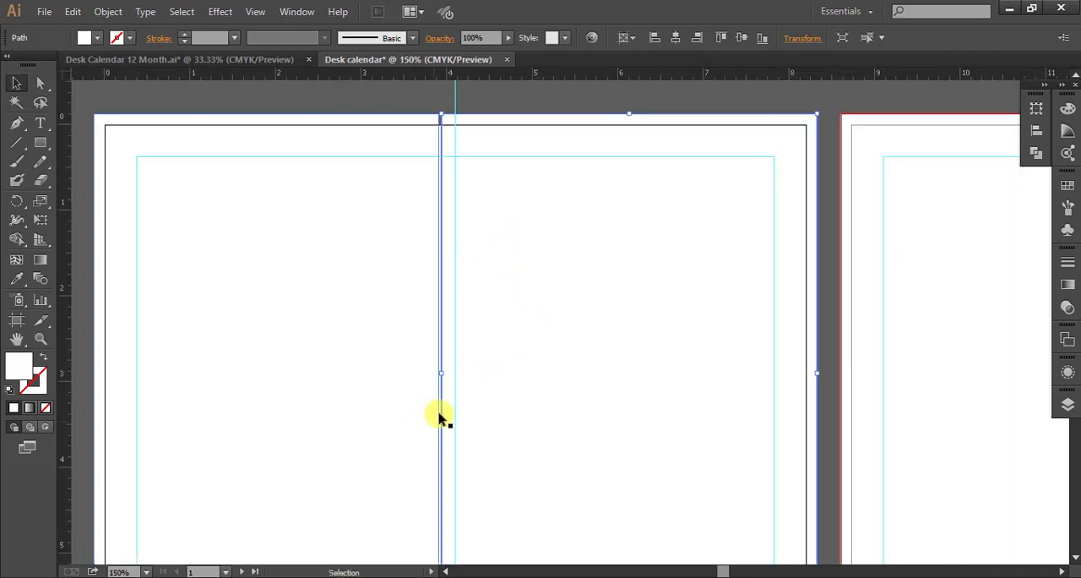
left_click_drag(437, 374, 436, 372)
scroll(401, 287, "down", 1)
scroll(401, 288, "down", 1)
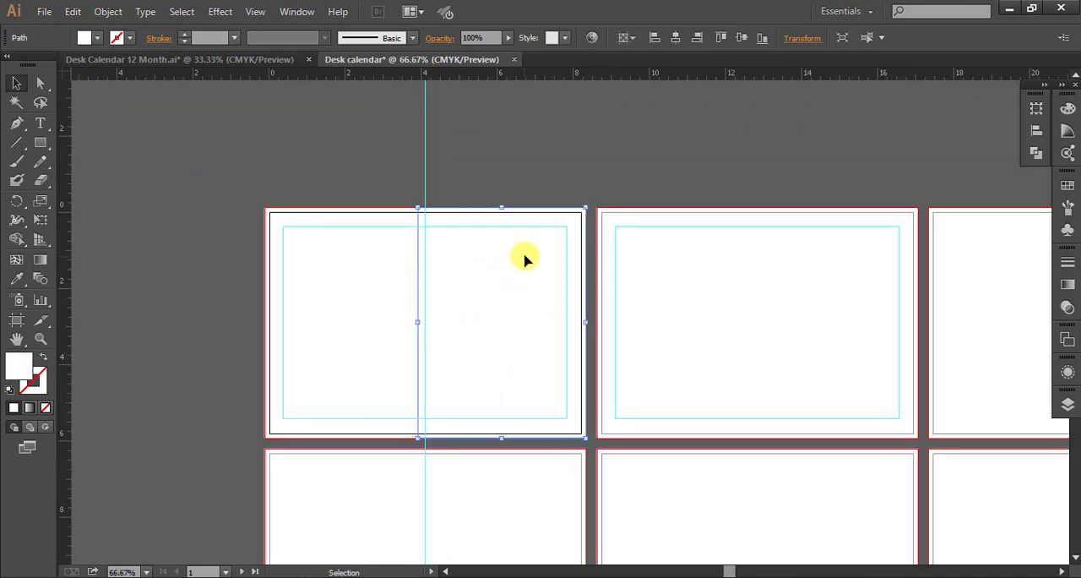
Place the surfing photo over the first artboard's left rectangle and send it behind that rectangle.
left_click(321, 319)
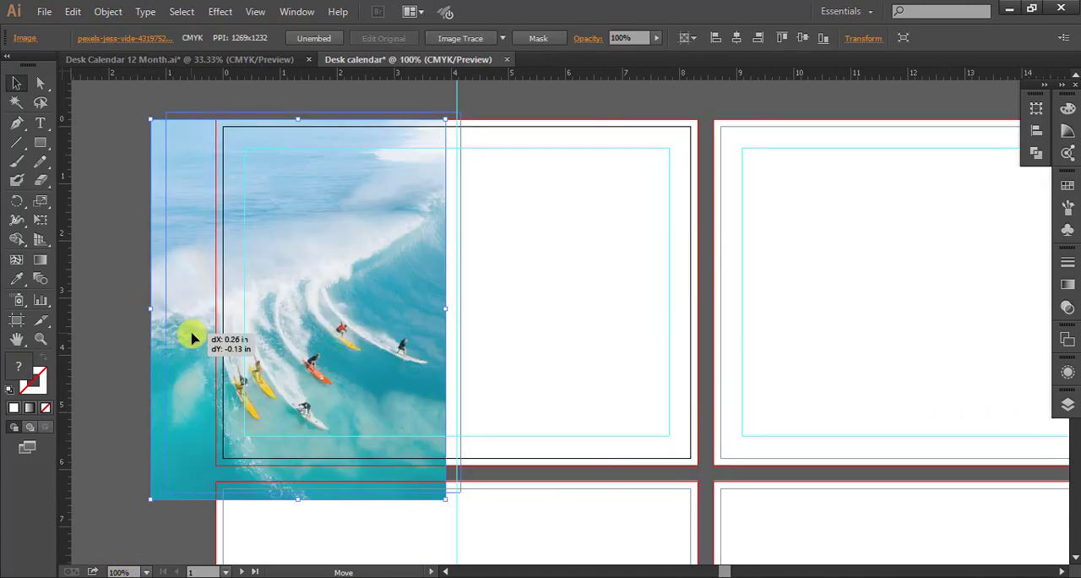
left_click_drag(189, 332, 191, 336)
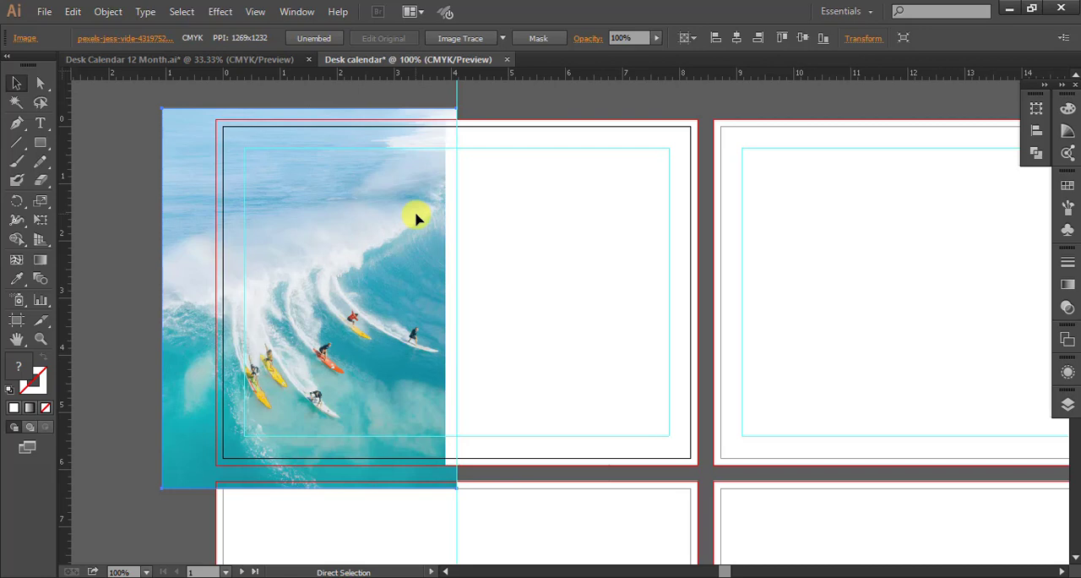
key("ctrl+[")
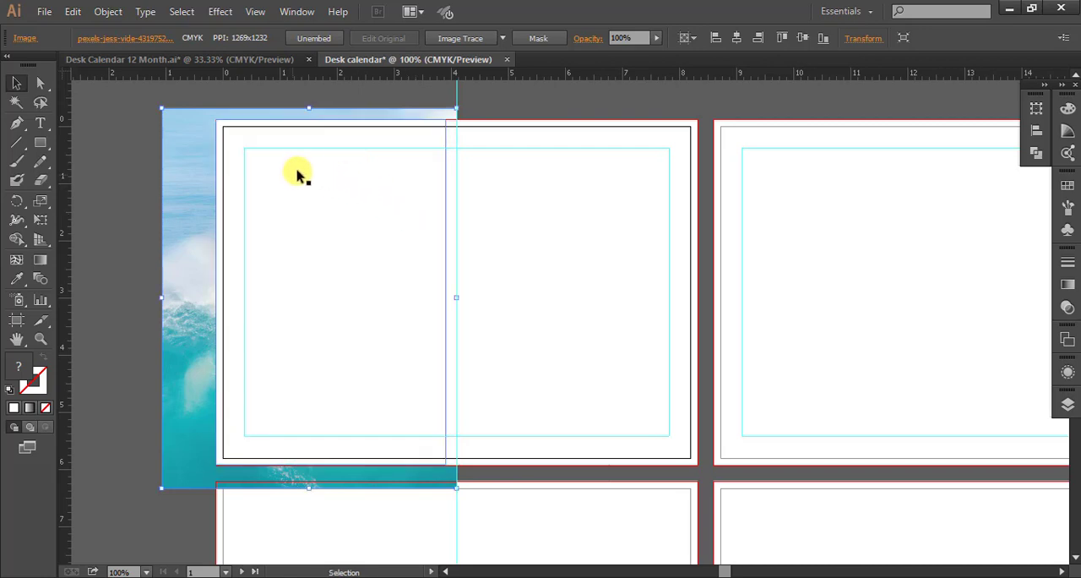
Set the left rectangle's opacity to 30% so the photo shows through.
left_click(315, 287)
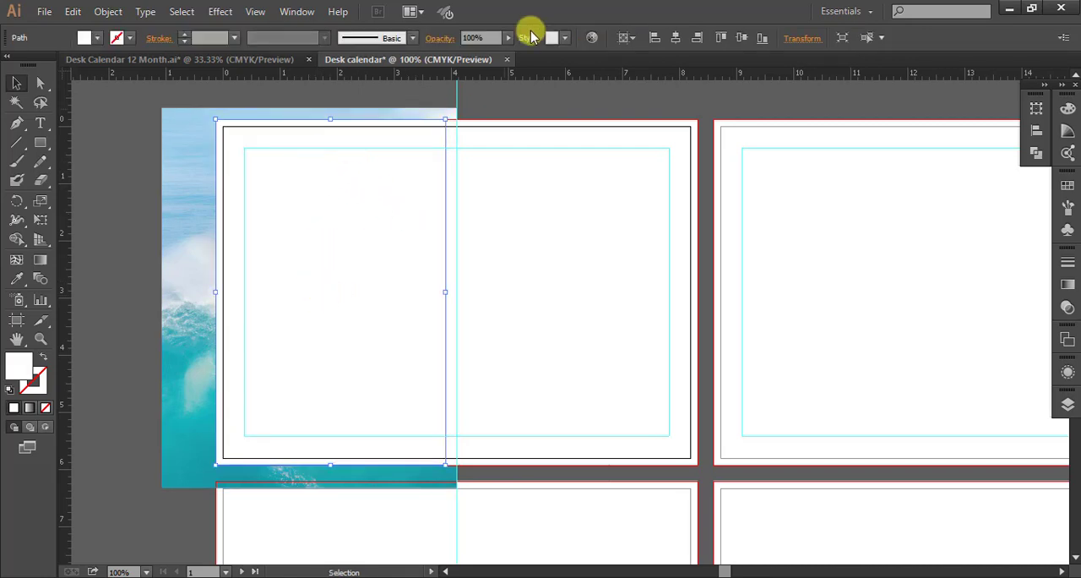
left_click(483, 38)
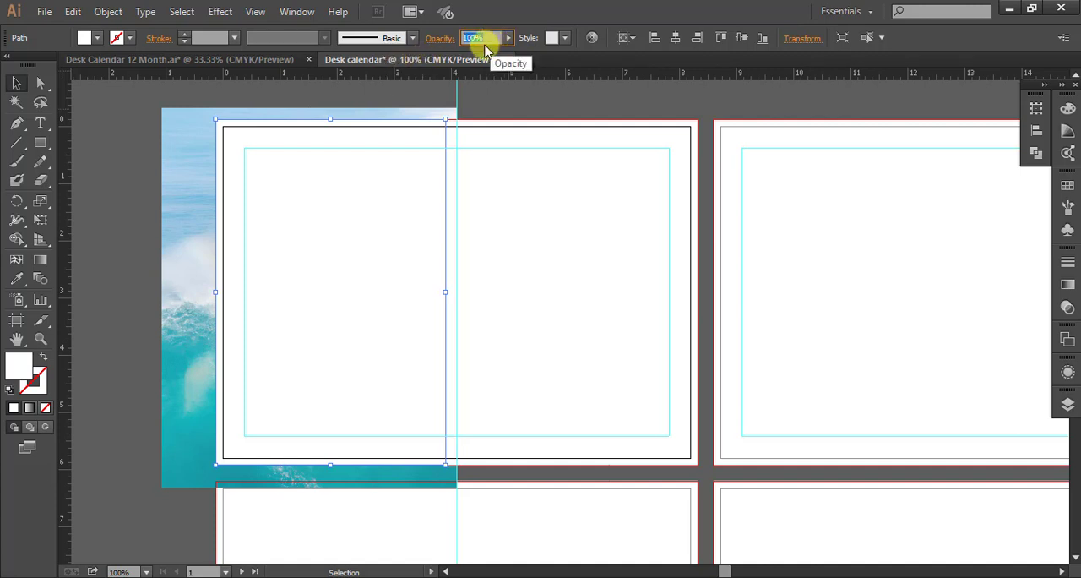
type("3")
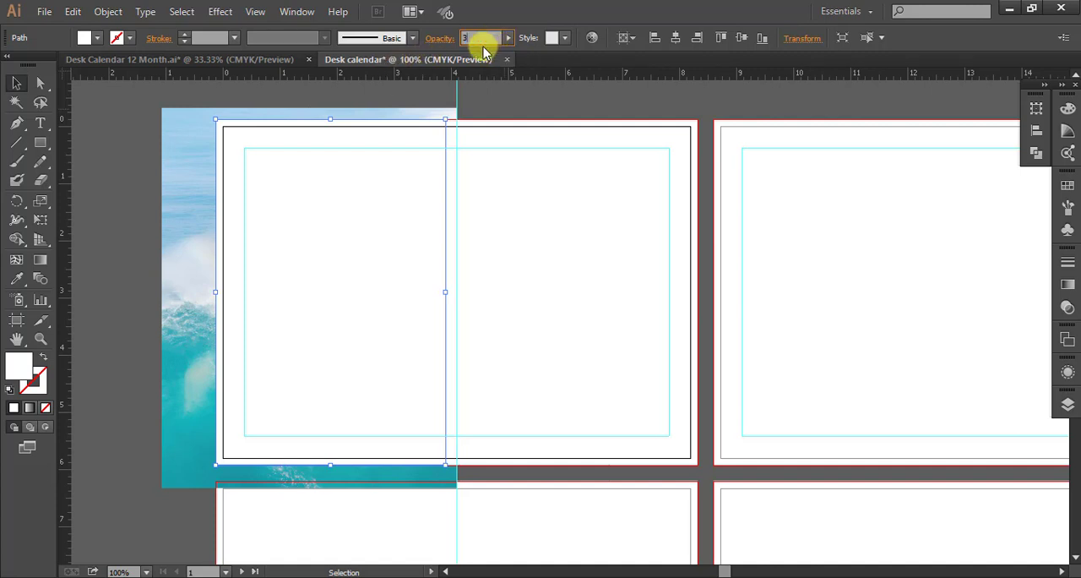
type("0")
key("Return")
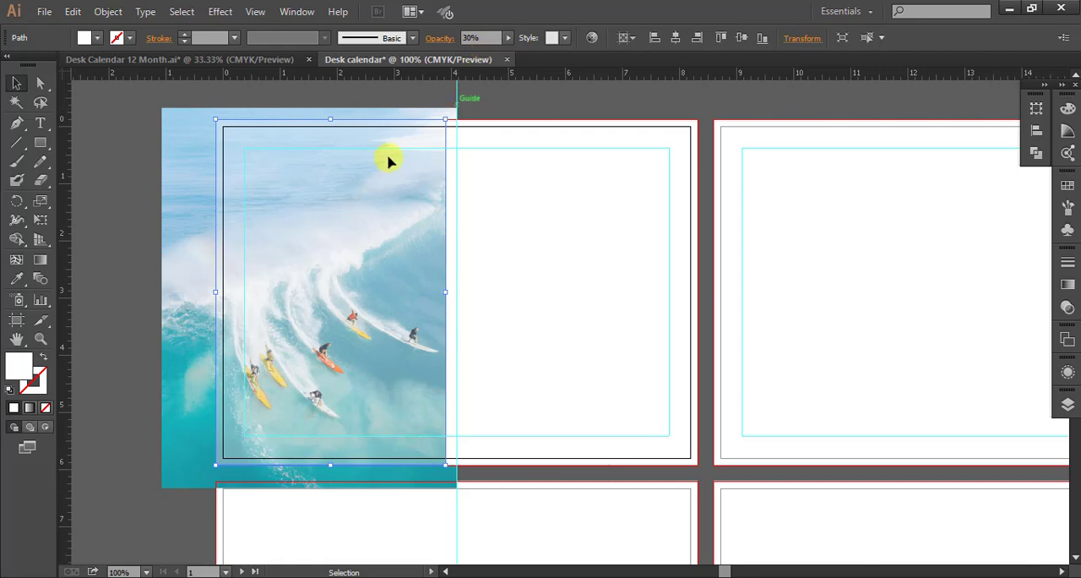
Nudge the surfing photo up and slightly to the right so the surfers sit well inside the left rectangle.
left_click(194, 315)
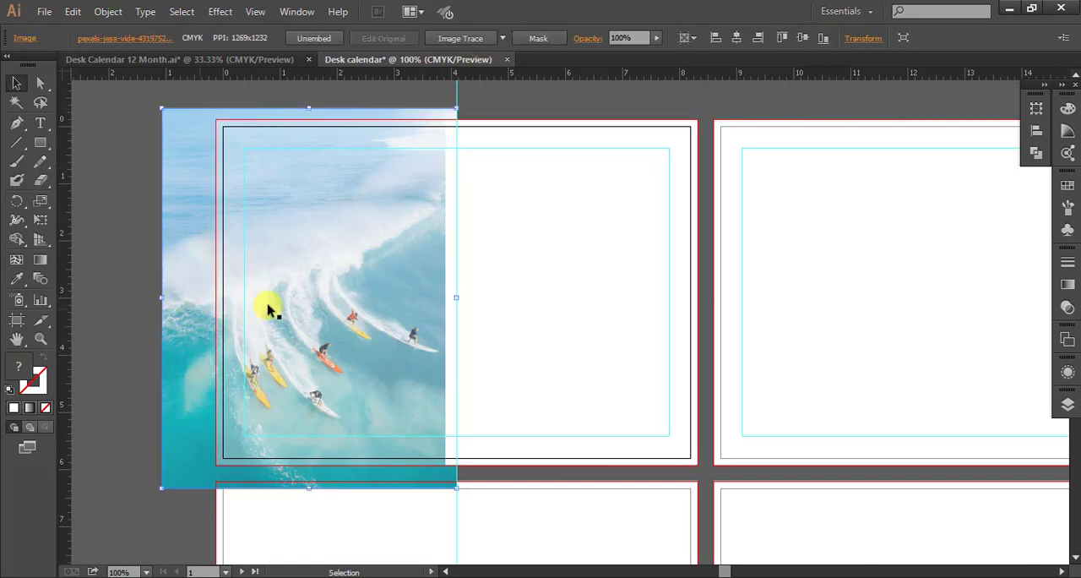
key("Up")
key("Up")
key("Up")
key("Up")
key("Up")
key("Up")
key("Up")
key("Up")
key("Up")
key("Up")
key("Up")
key("Up")
key("Up")
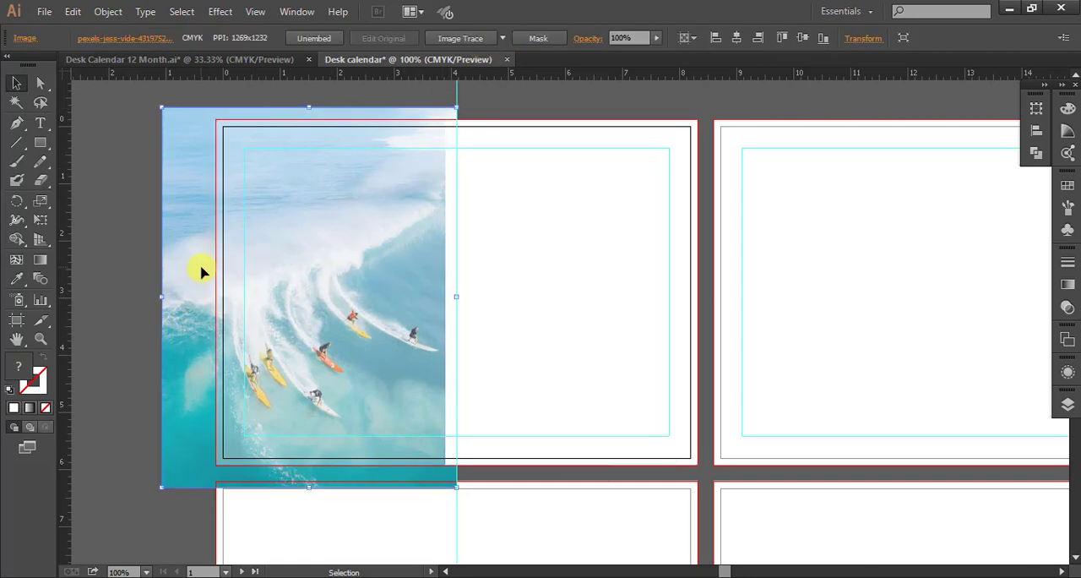
key("Up")
key("Up")
key("Up")
key("Up")
key("Up")
key("Up")
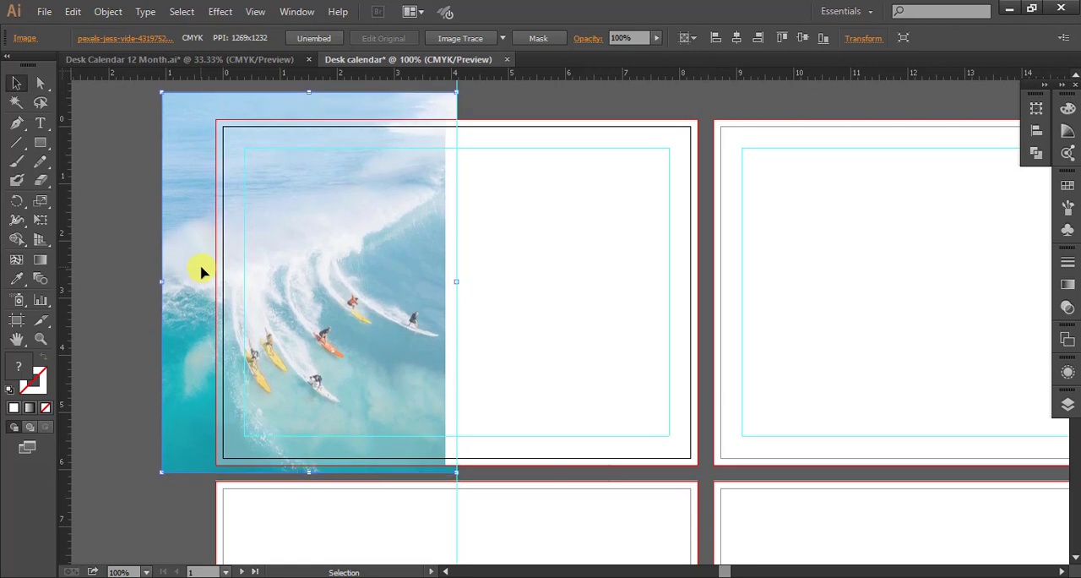
key("Right")
key("Right")
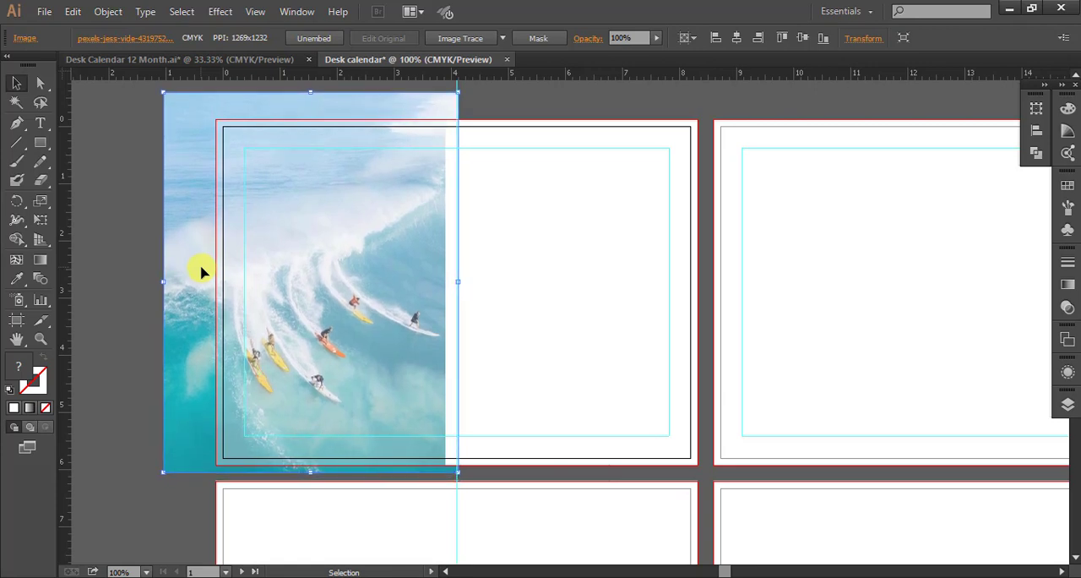
left_click(128, 272)
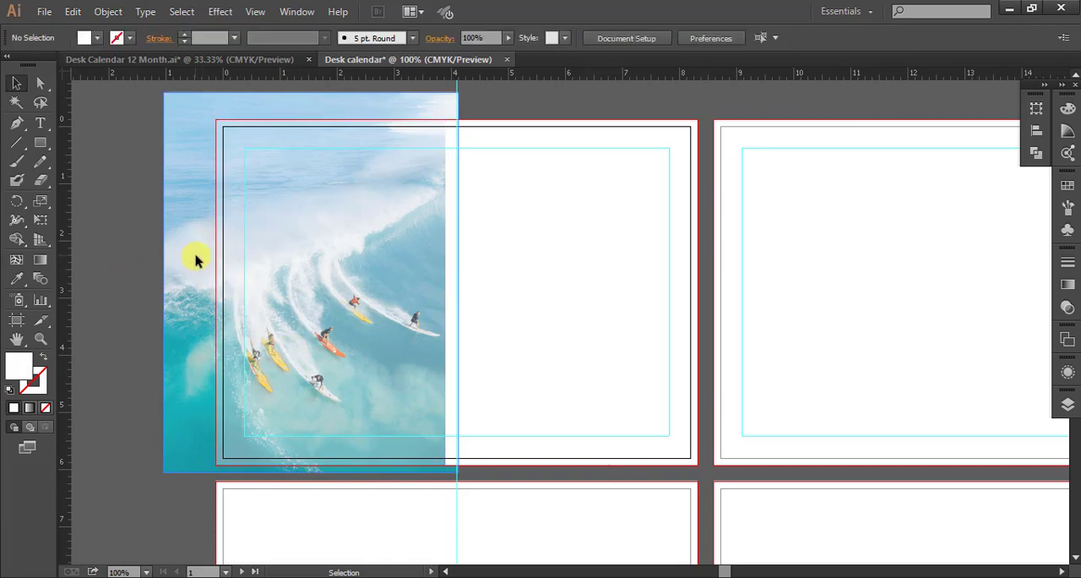
Clip the surfing photo to the left rectangle with a clipping mask and deselect the result.
left_click(195, 260)
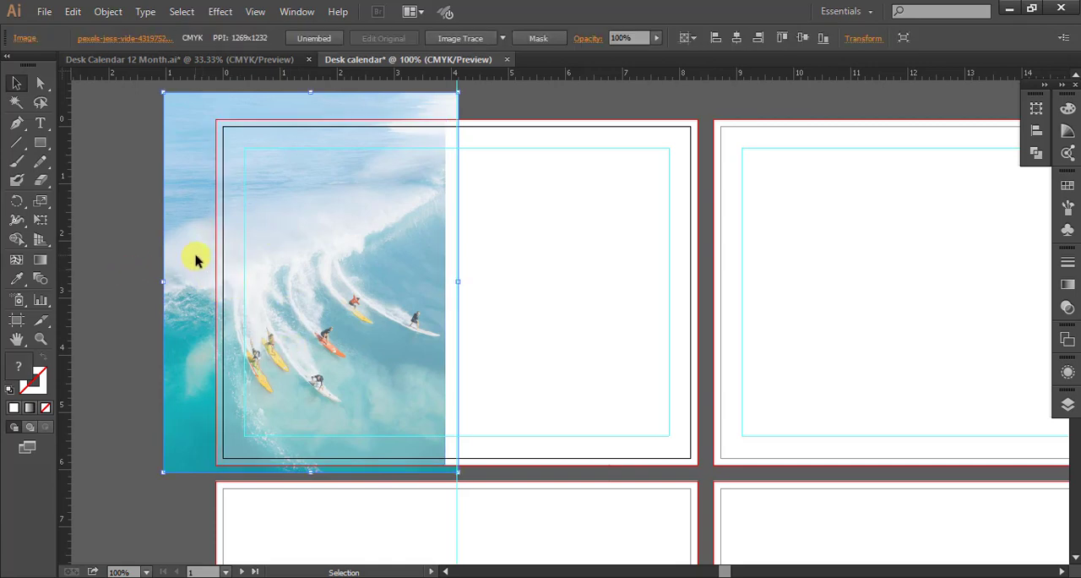
left_click(317, 289, "shift")
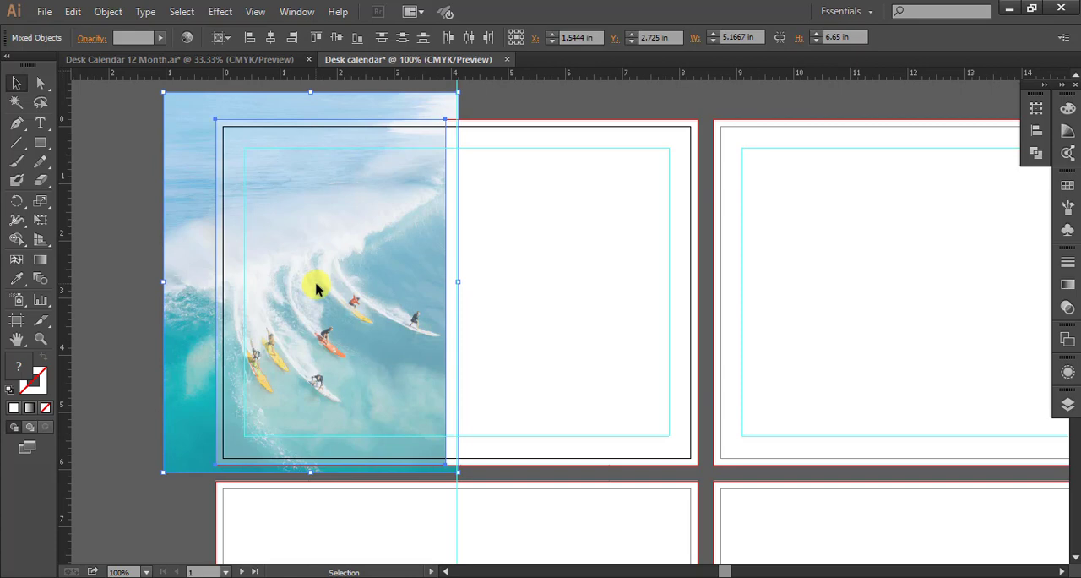
right_click(316, 289)
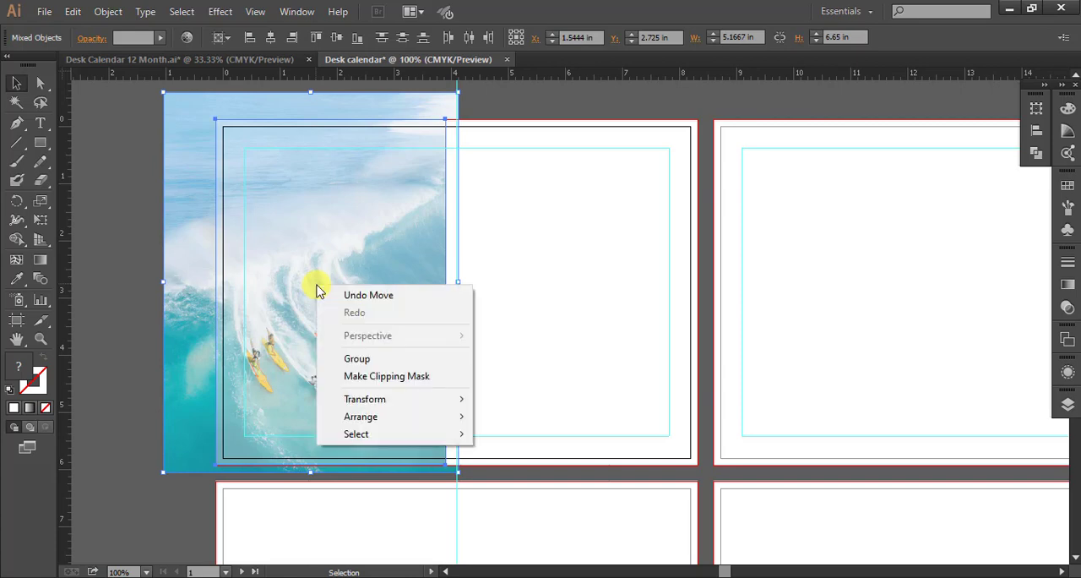
left_click(355, 382)
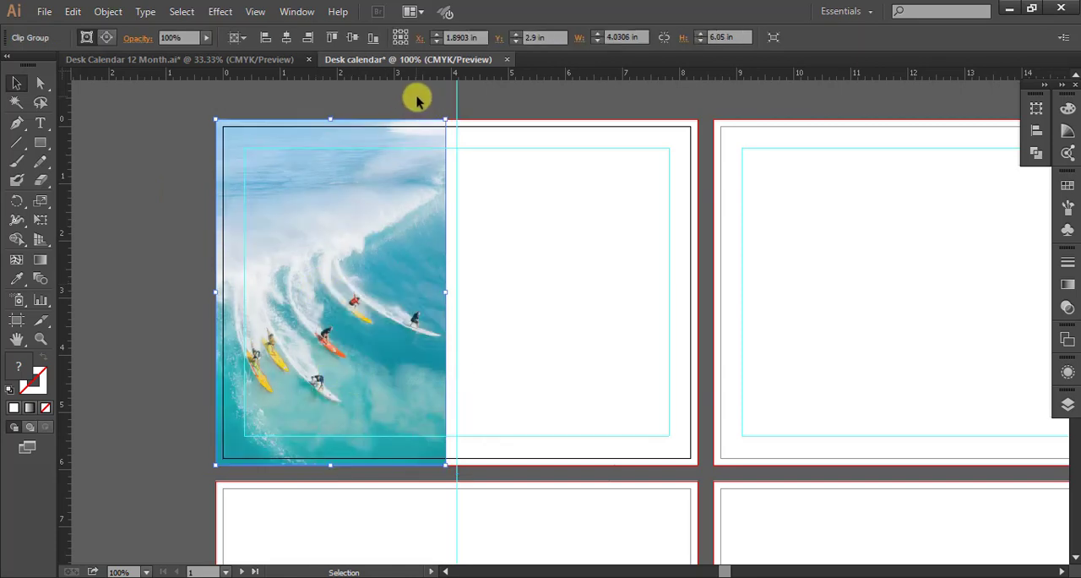
key("ctrl+shift+a")
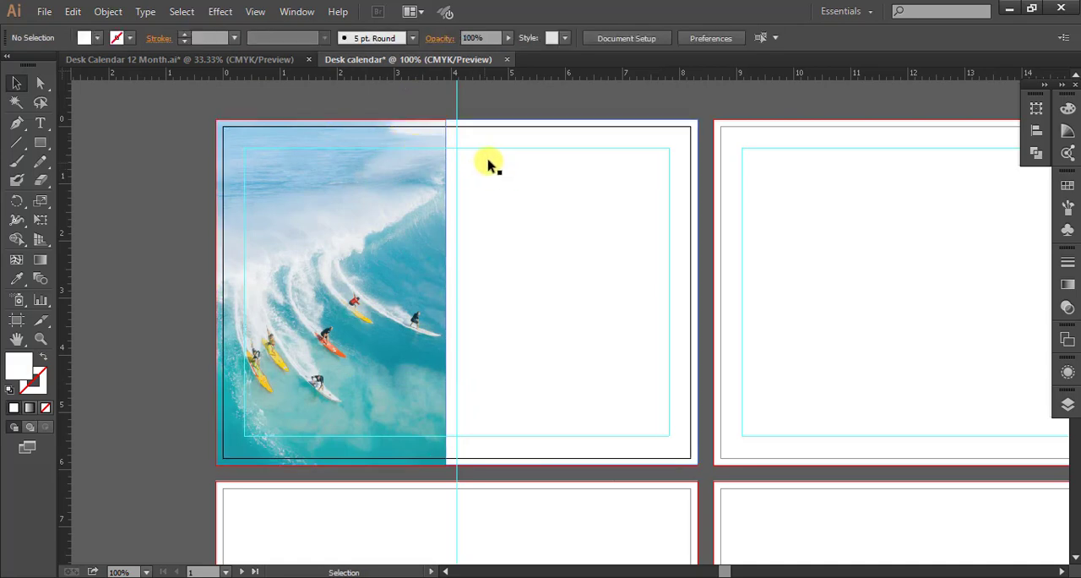
Draw an area type box about 3.75 in wide and 2.99 in high on the blank half beside the surfing photo.
left_click(42, 124)
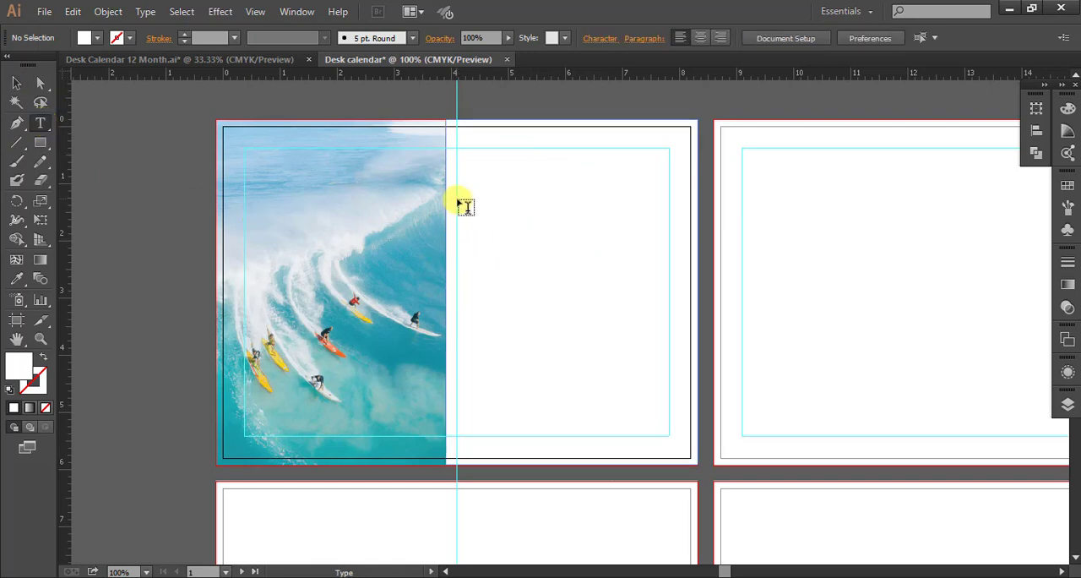
left_click_drag(457, 200, 668, 370)
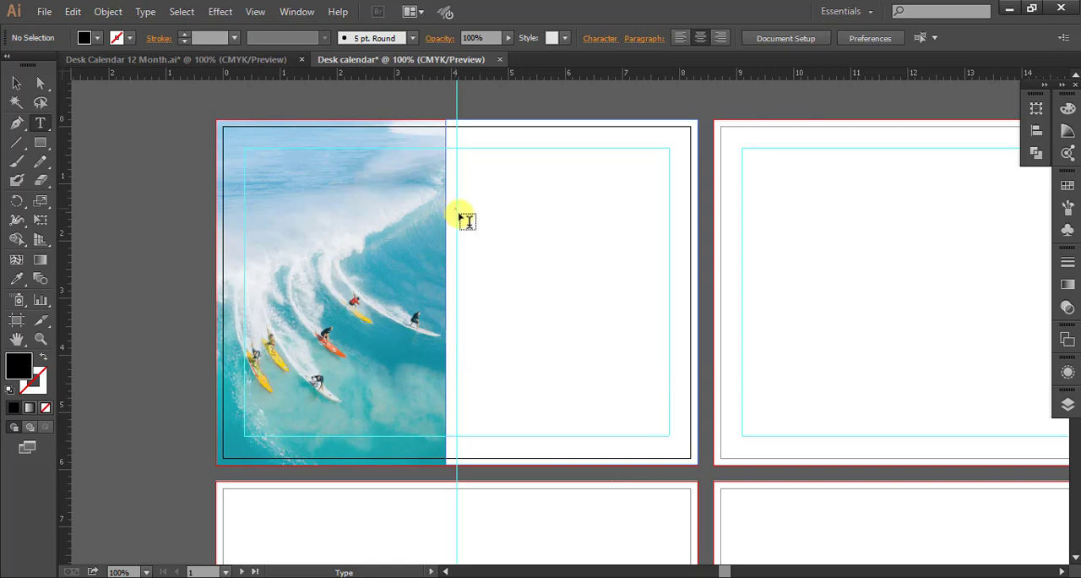
left_click_drag(457, 211, 674, 385)
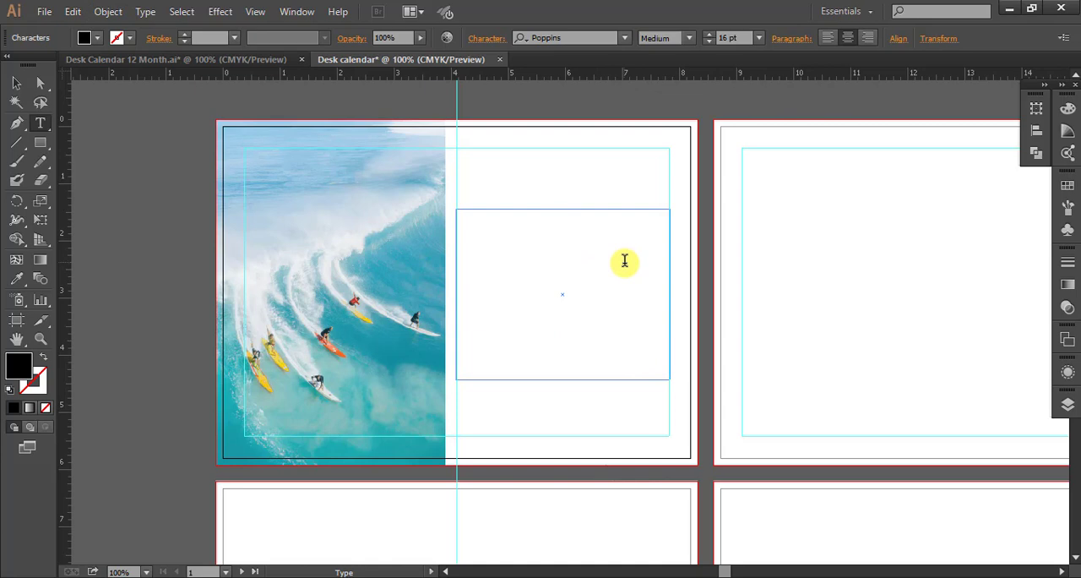
Enter the weekday abbreviations "SU MO TU WE TH FR SA SU" in the text box.
type("SU MO tU")
key("BackSpace")
key("BackSpace")
key("BackSpace")
type("TU WE")
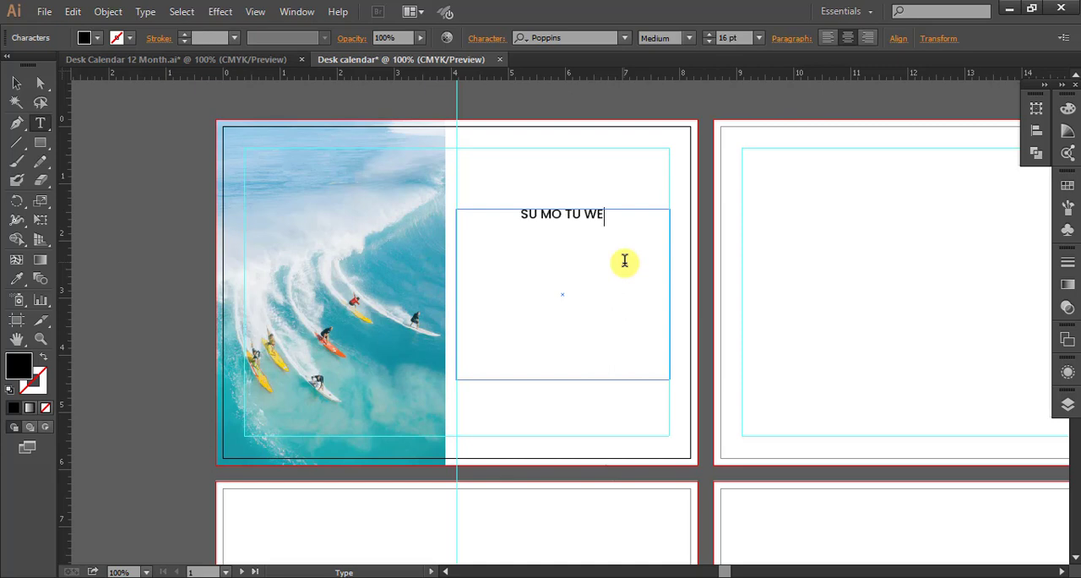
type(" TH")
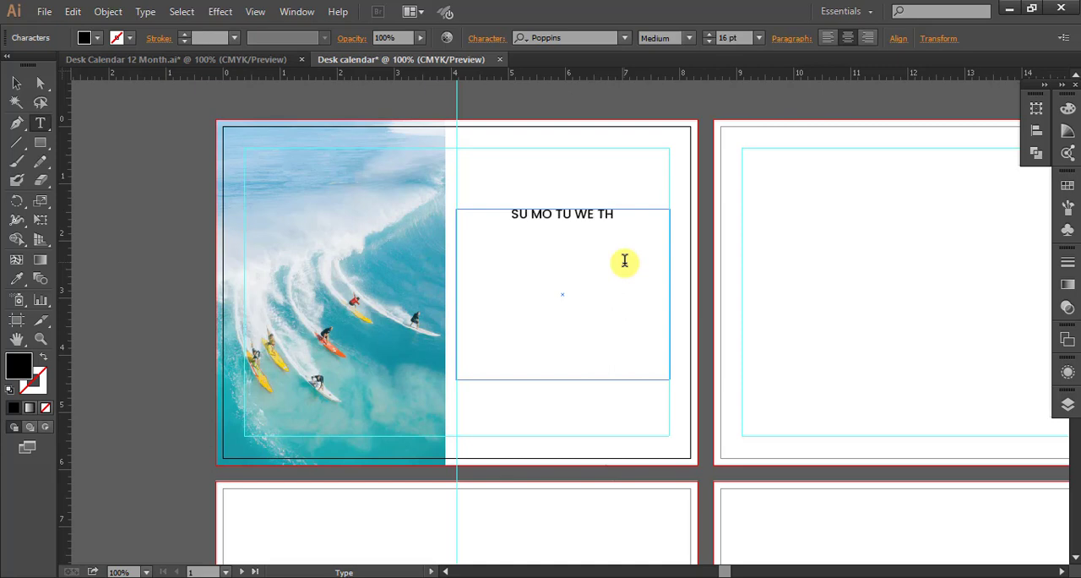
type(" FR")
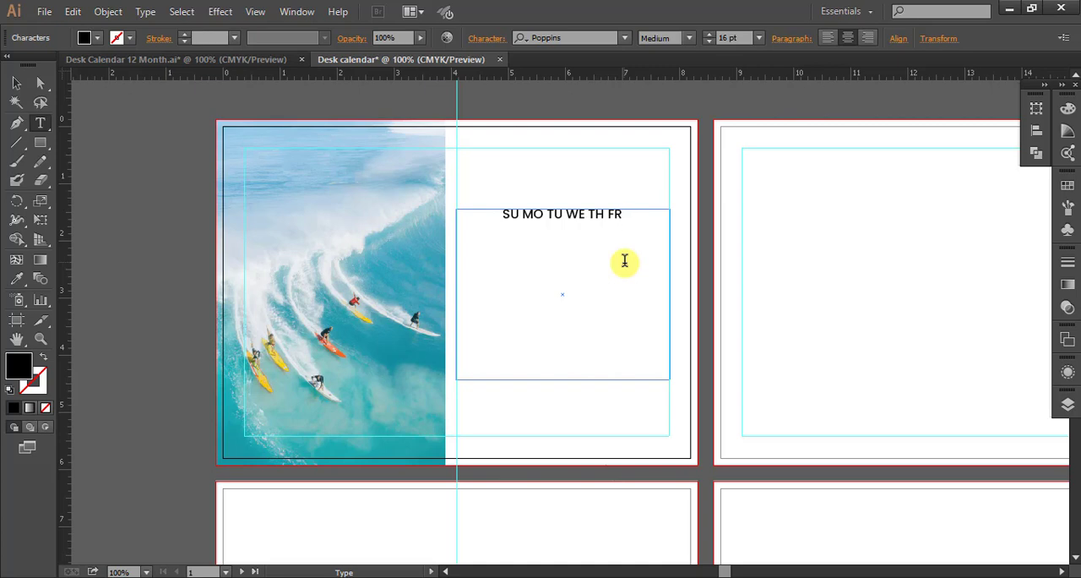
type(" SA SU")
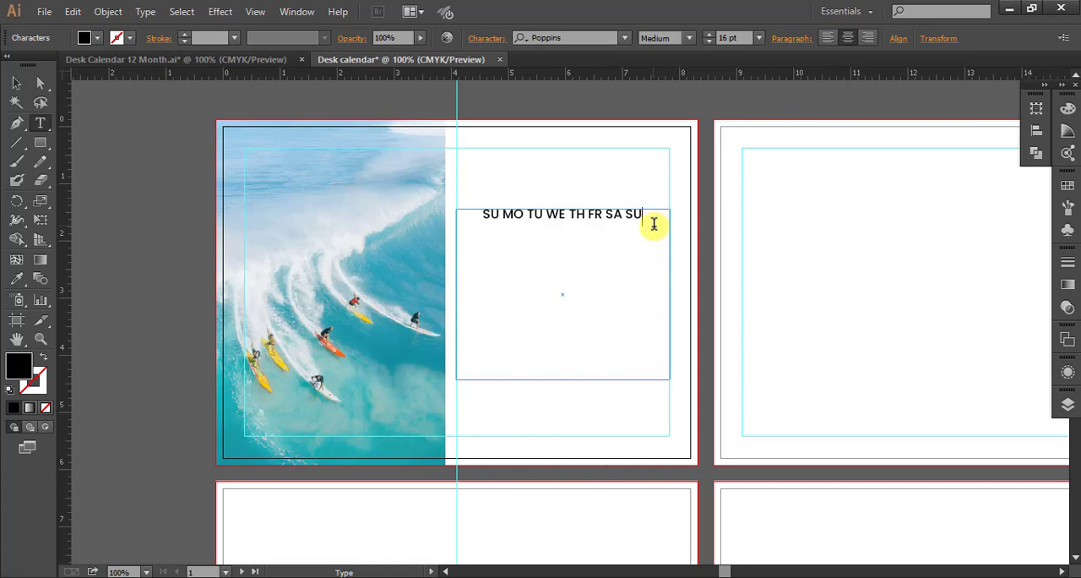
Remove the leading "SU" so the weekday line reads "MO TU WE TH FR SA SU".
left_click(503, 213)
key("BackSpace")
key("BackSpace")
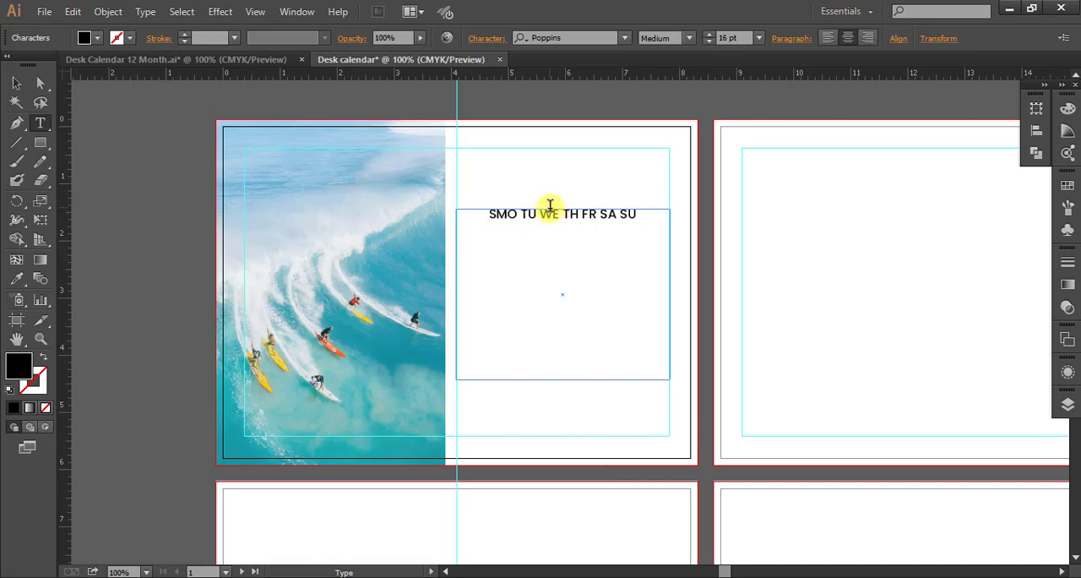
key("BackSpace")
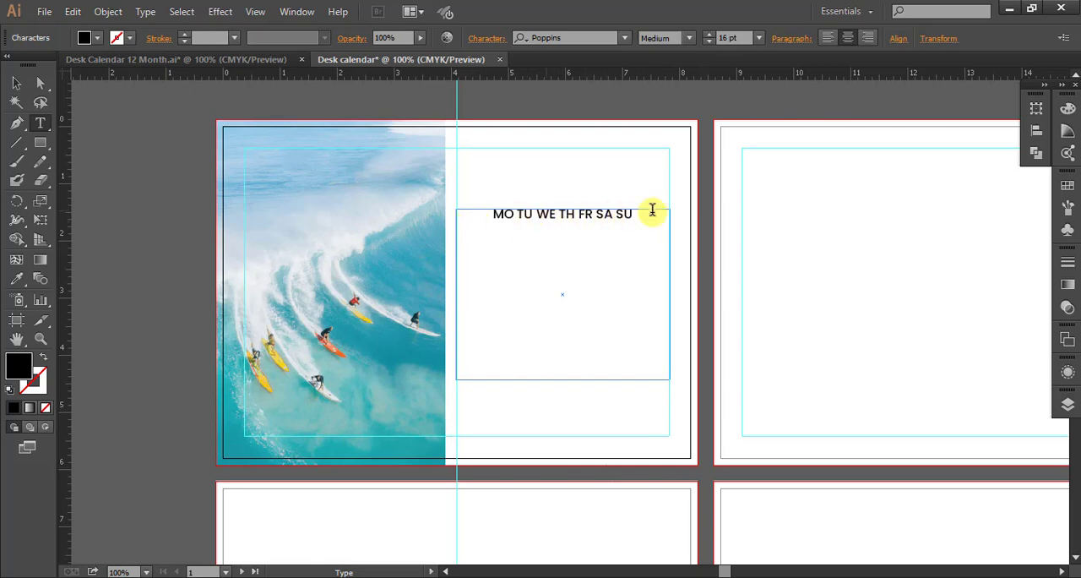
Divide the weekday text box into 7 rows and 7 columns with 0.188 in gutters using Area Type Options.
left_click_drag(635, 213, 448, 220)
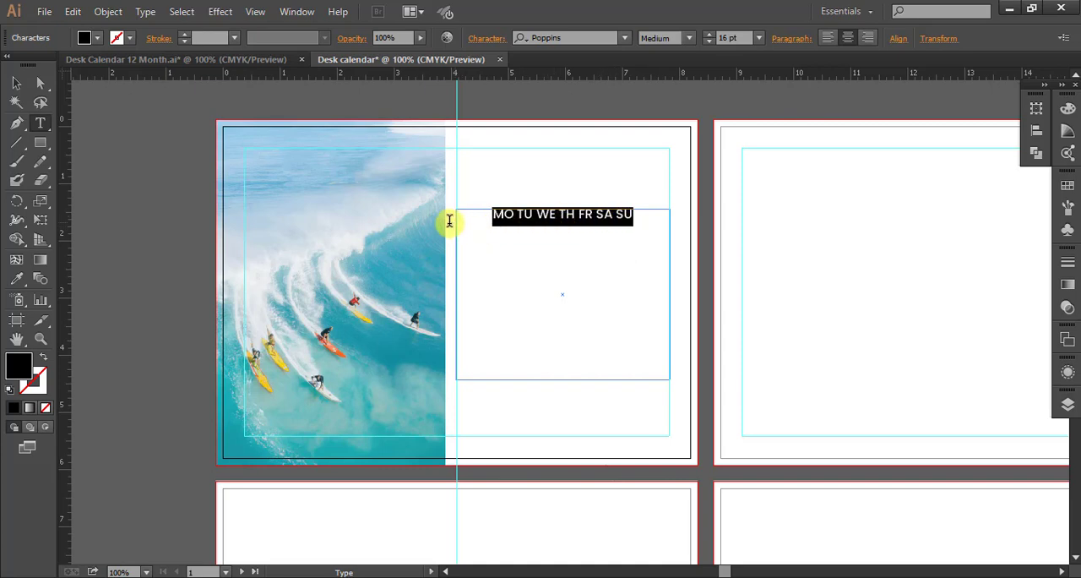
left_click(145, 12)
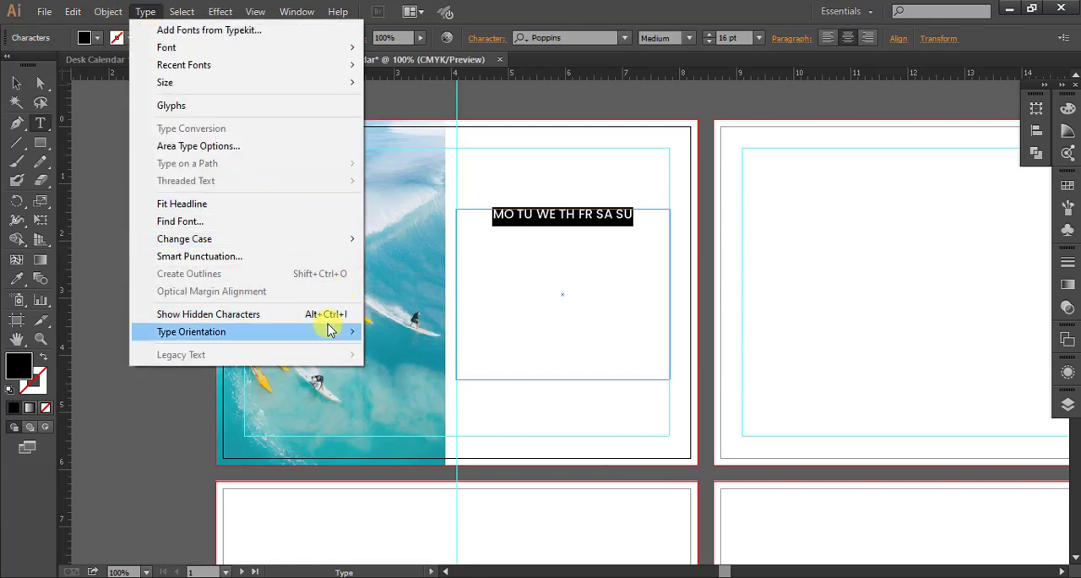
left_click(253, 146)
type("7")
double_click(908, 203)
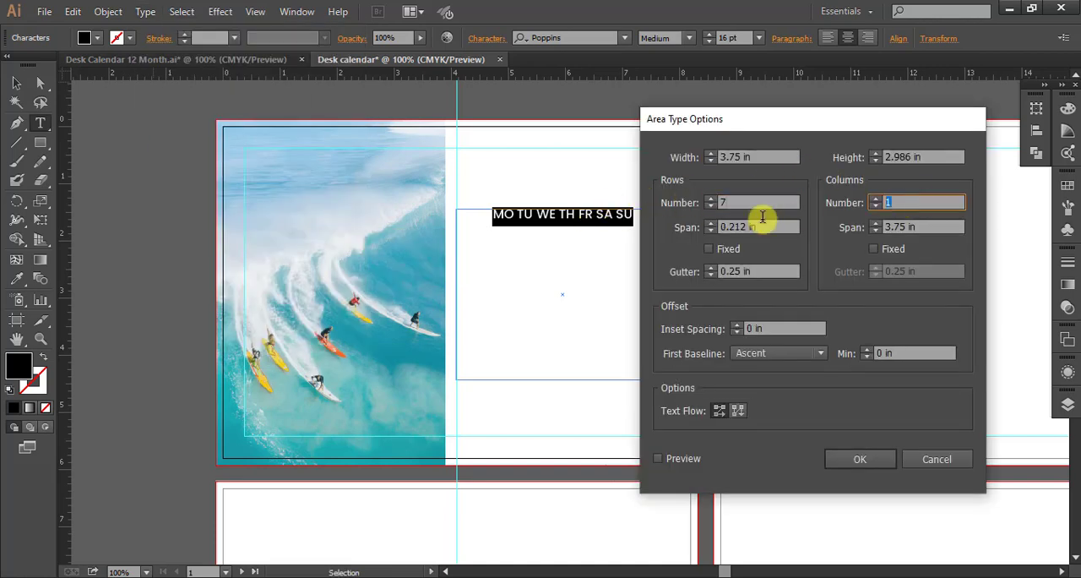
type("7")
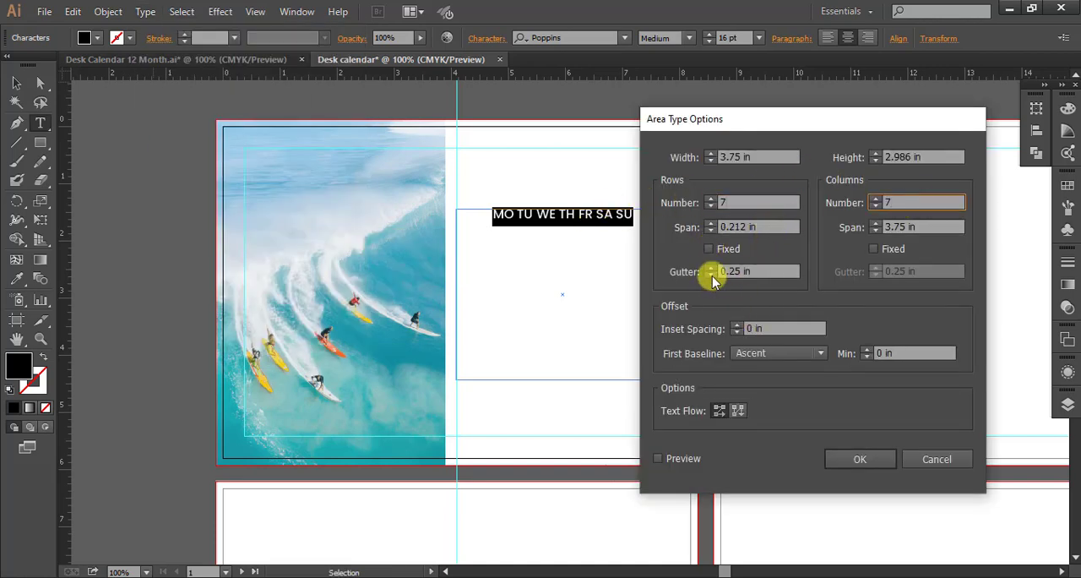
left_click(714, 275)
left_click(712, 276)
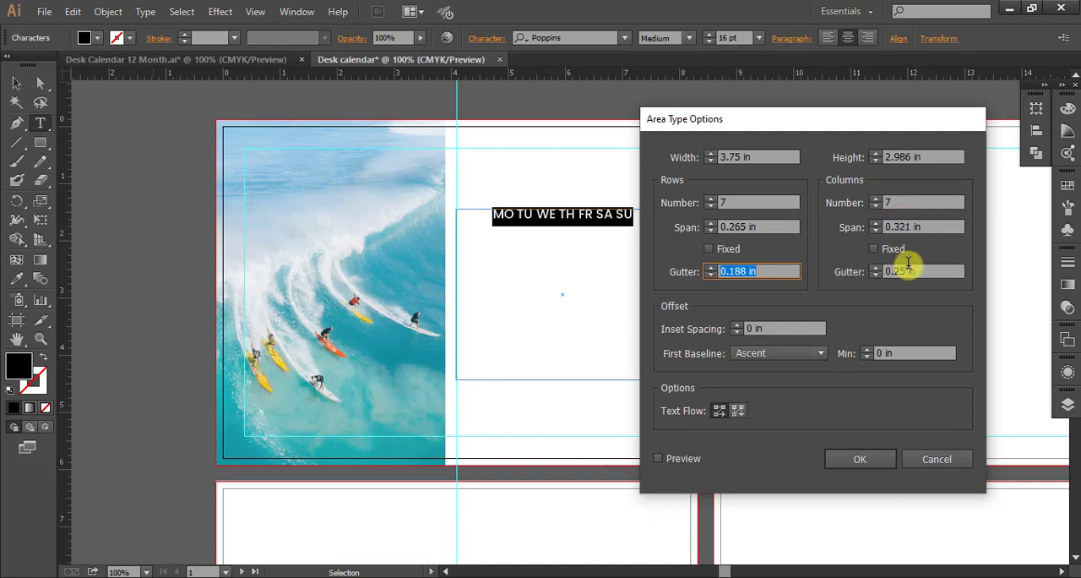
left_click(875, 276)
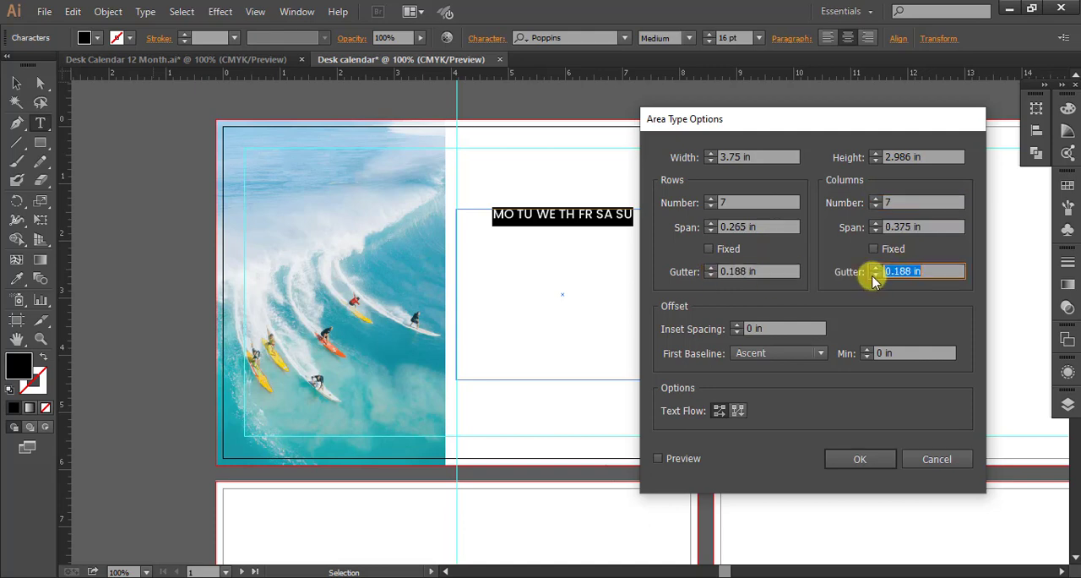
left_click(667, 458)
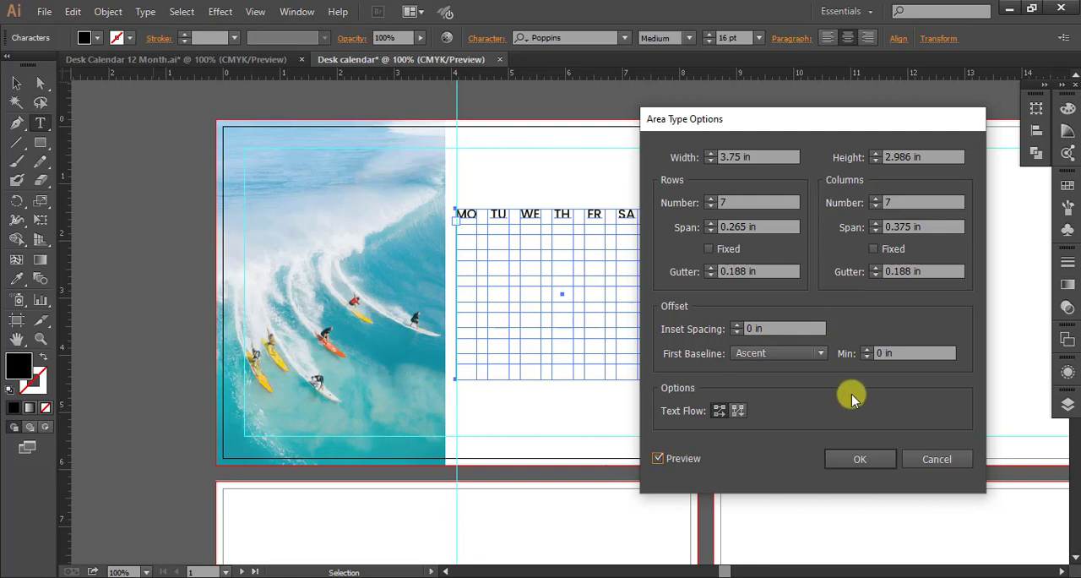
left_click(870, 459)
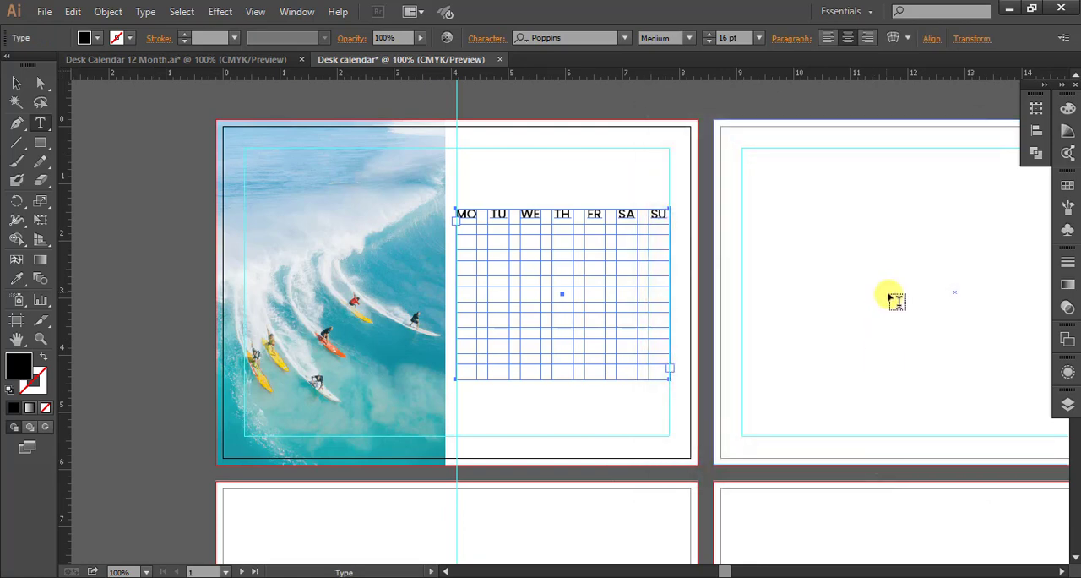
Enter the dates 1 to 7 in separate cells of the first row below the weekday names.
key("v")
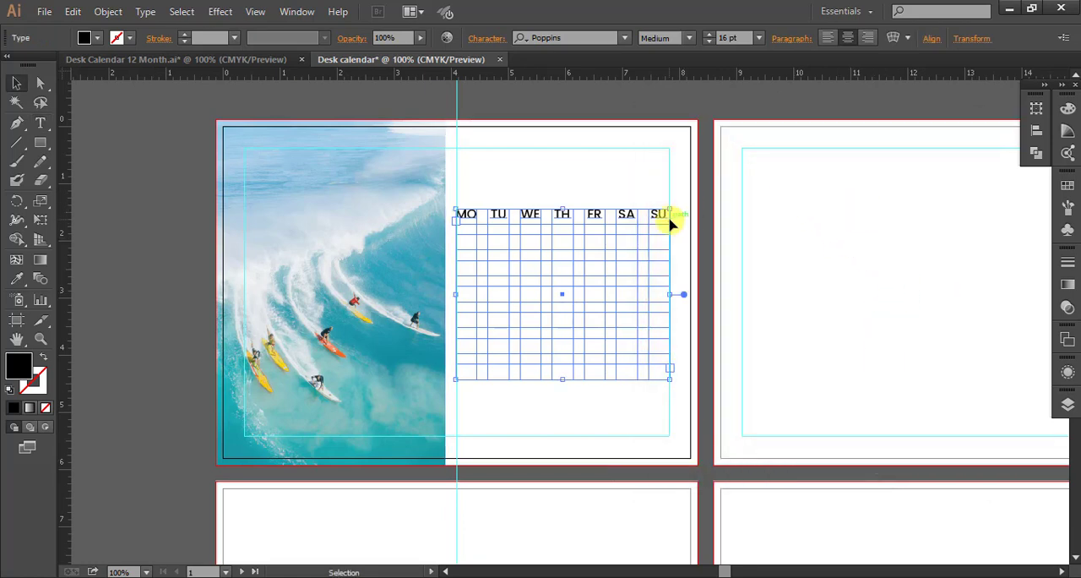
scroll(579, 253, "up", 1)
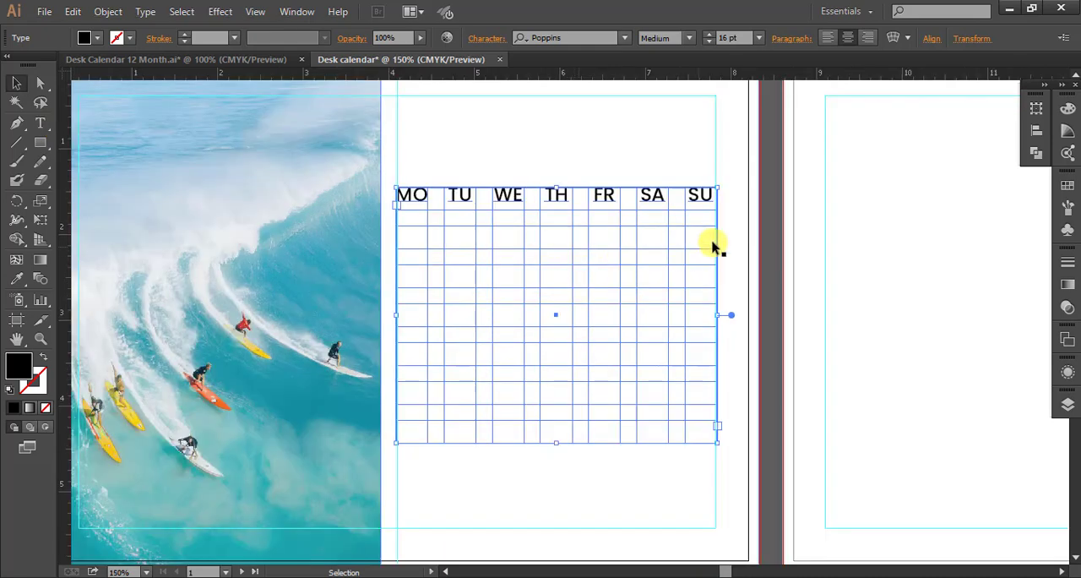
double_click(691, 227)
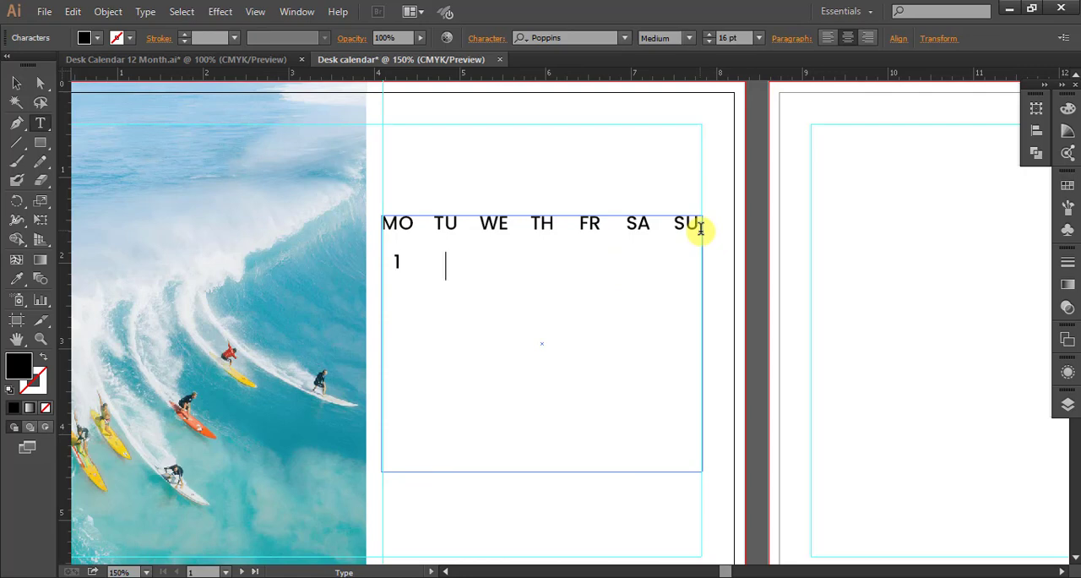
type("2")
key("Tab")
type("3")
key("Tab")
type("4 5 ")
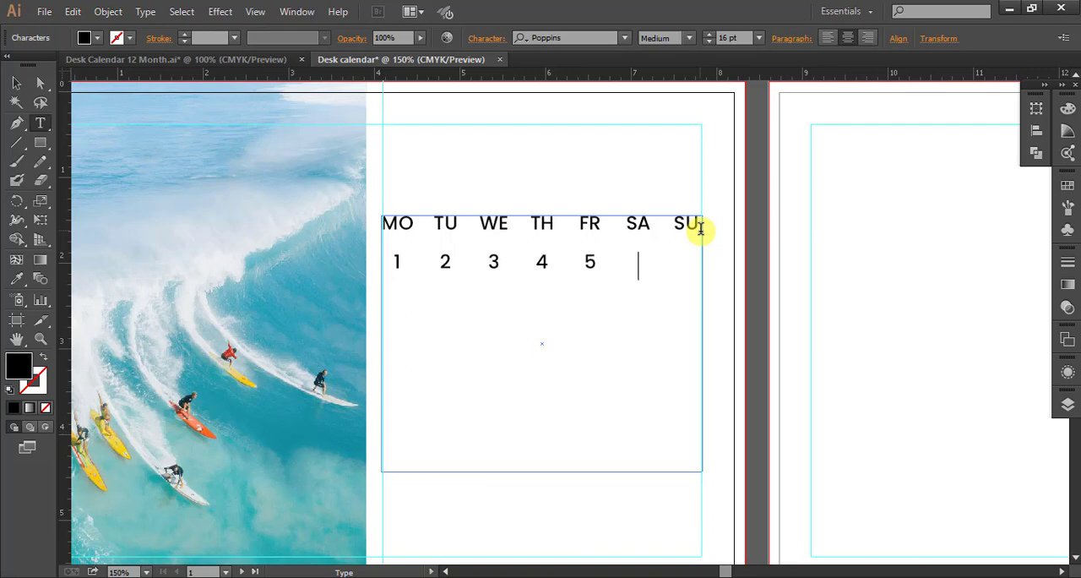
type("6")
key("BackSpace")
Fill the second week's row with the dates 8 to 14, one per cell.
type("8\t9\t10\t11\t1")
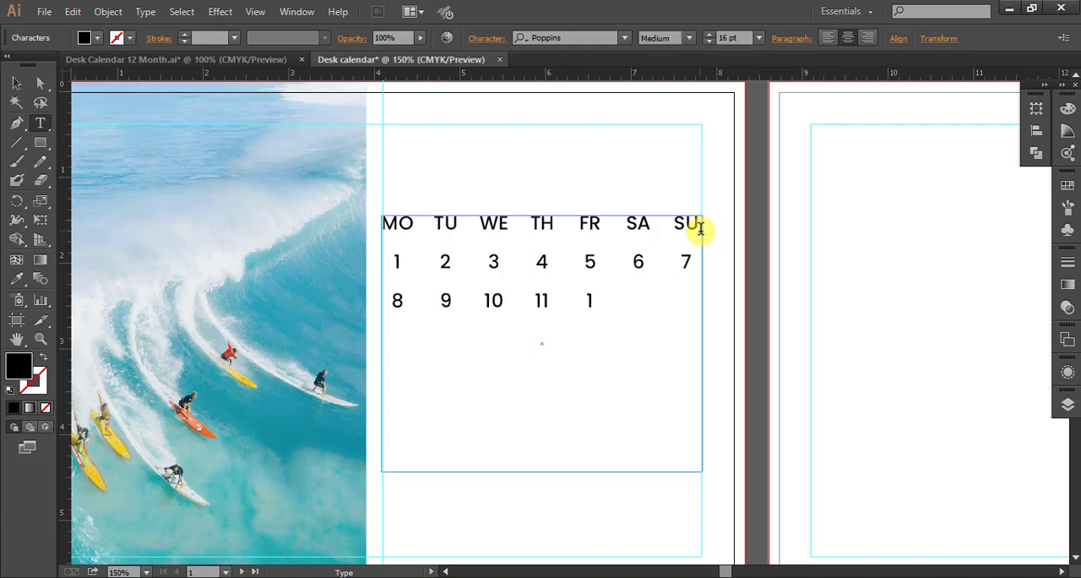
type("2")
key("Tab")
type("13")
key("Tab")
type("14 15 16 ")
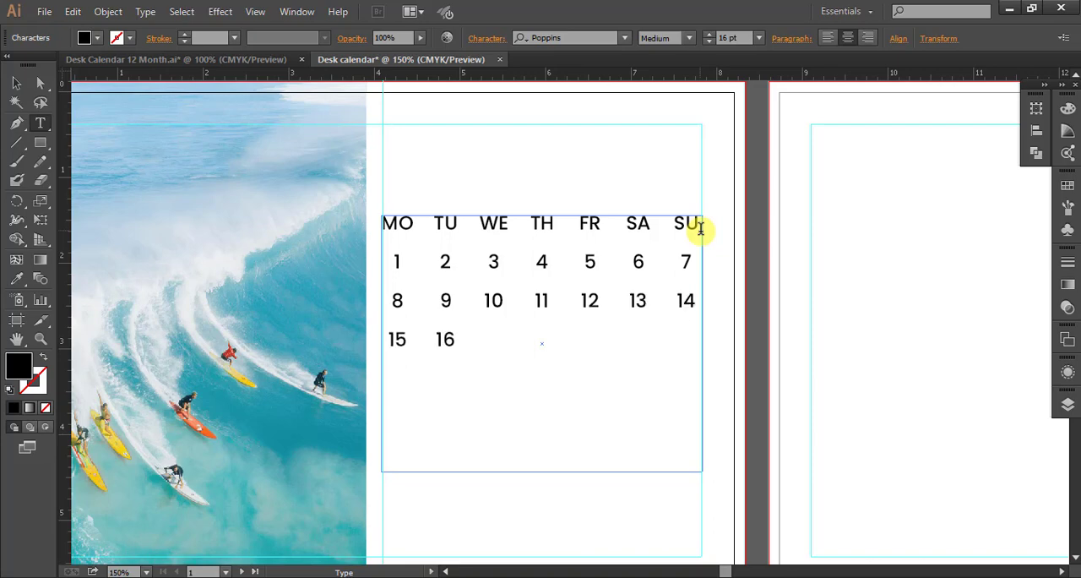
type("17 18 19")
Fill the third week's row with the dates 15 to 21, one per cell.
key("Tab")
type("20")
key("Tab")
type("21 ")
type("2")
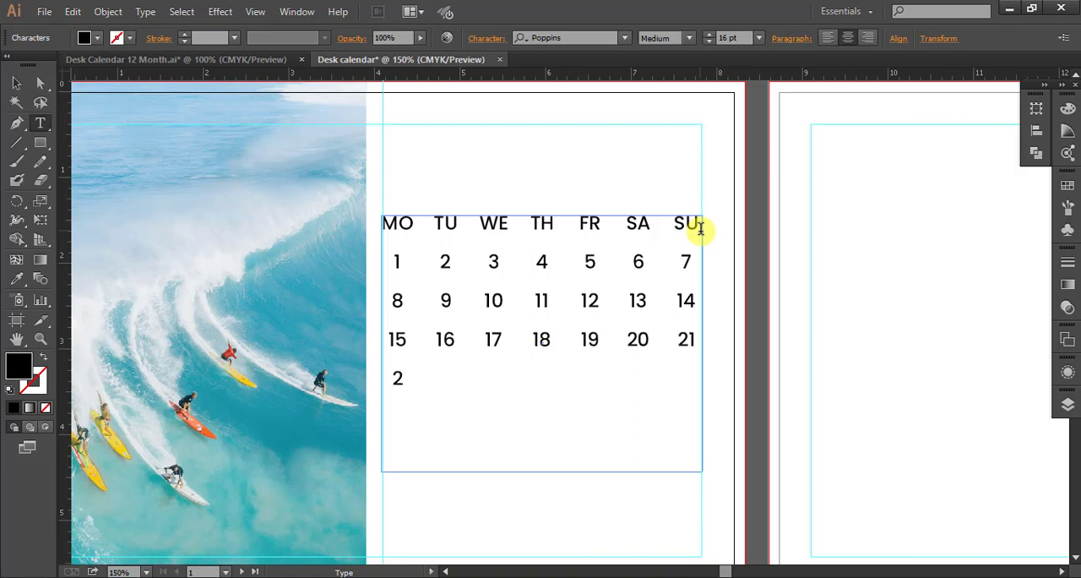
type("2\t23\t24")
Fill the fourth week's row with the dates 22 to 28, one per cell.
key("Tab")
type("25")
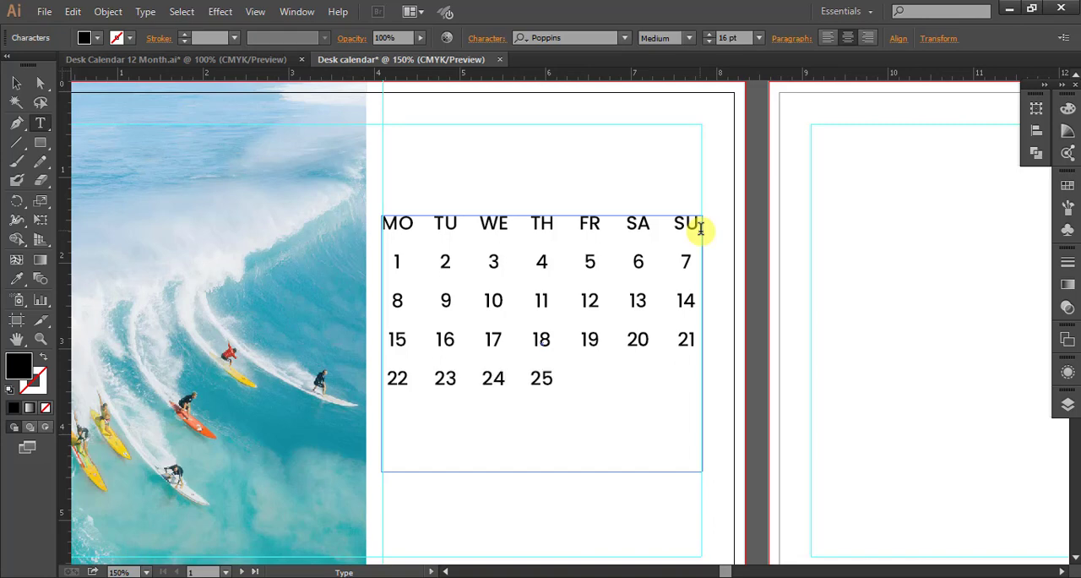
key("Tab")
type("26 27")
key("Tab")
type("28")
key("Return")
Fill the fifth week's row with 29, 30 and 31, followed by the following month's dates 1 to 4.
type("29")
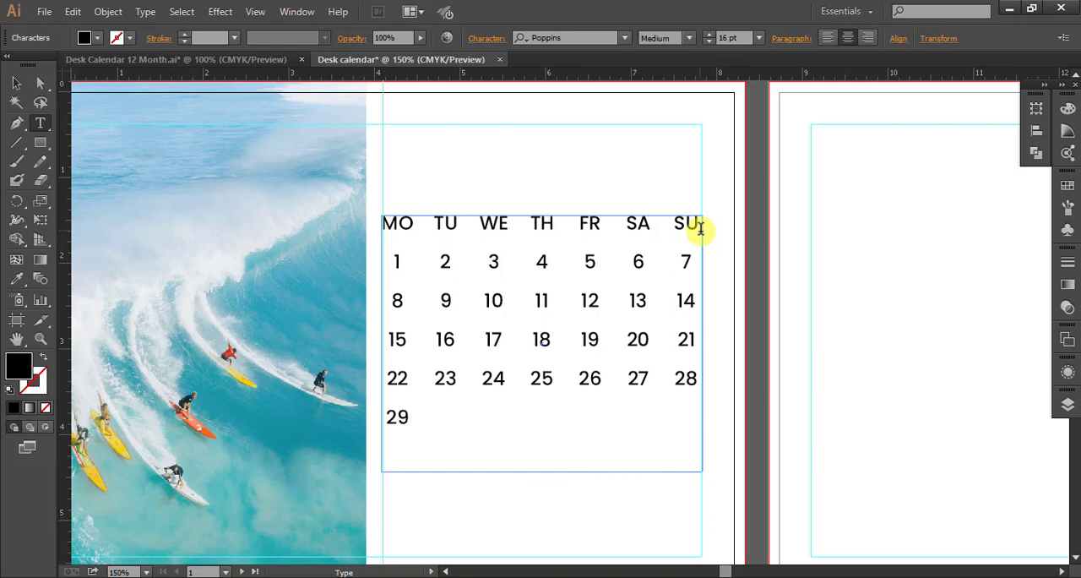
key("Tab")
type("30 31 1 2")
key("Tab")
type("3")
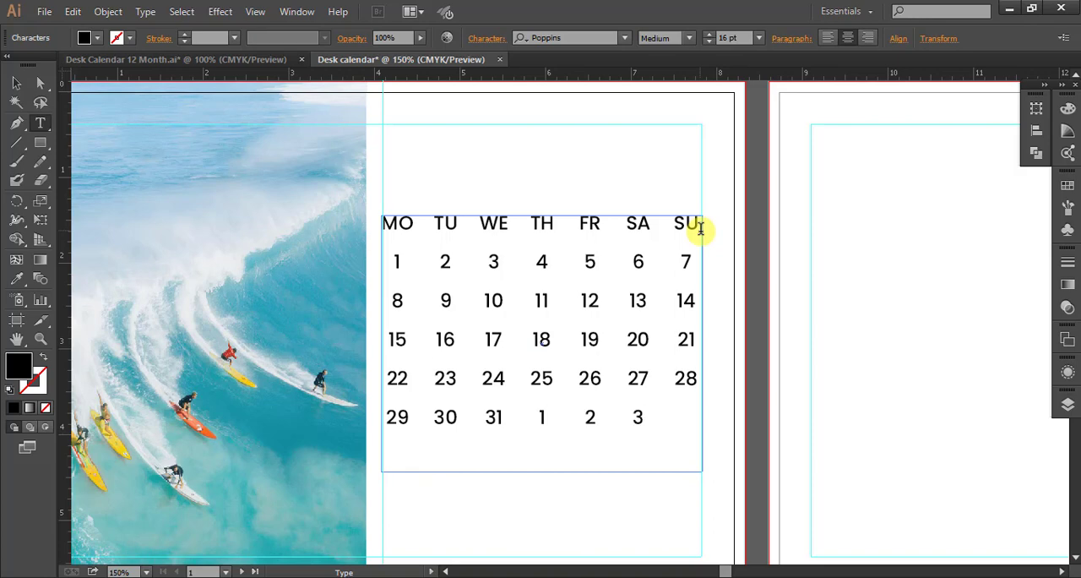
Fill the last row of the calendar grid with the following month's dates 5 to 11.
key("Return")
type("5")
key("Tab")
type("6\t7")
key("Tab")
type("8")
key("Tab")
type("9 10 ")
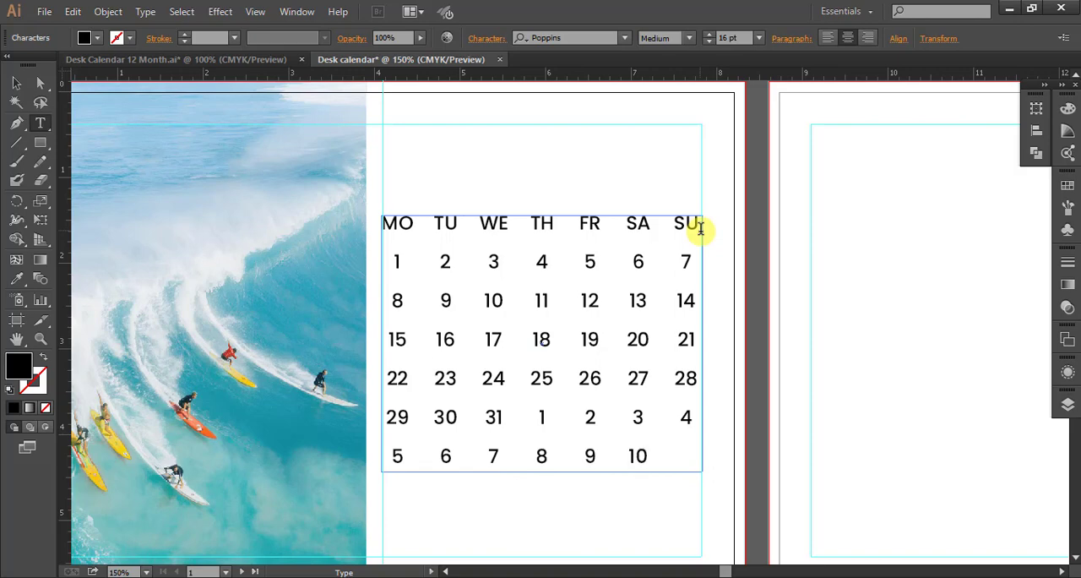
type("11")
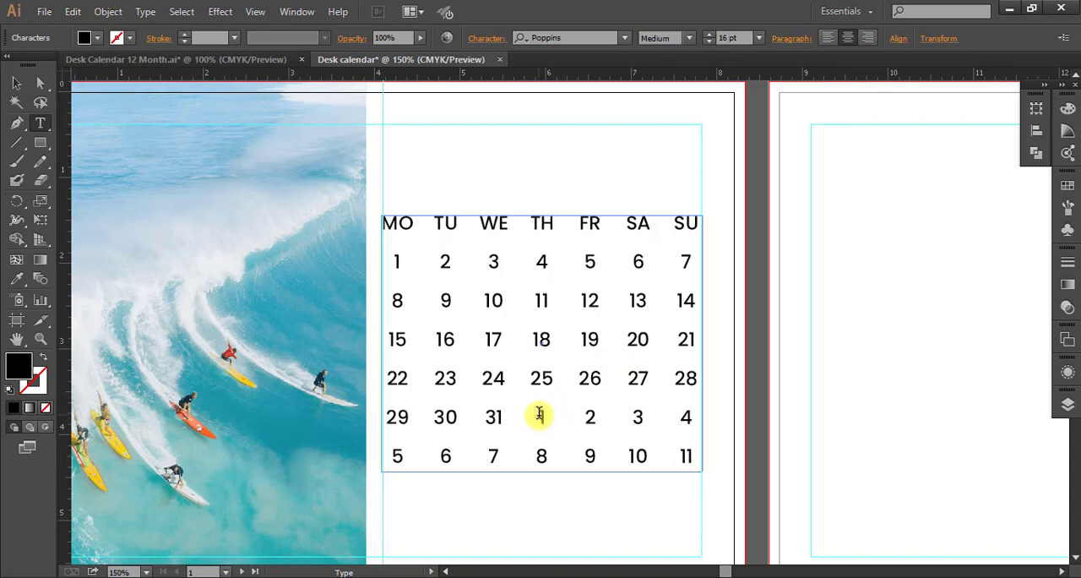
Color the following month's dates 1 to 11 in the last two rows light grey.
left_click_drag(542, 418, 693, 457)
left_click(98, 40)
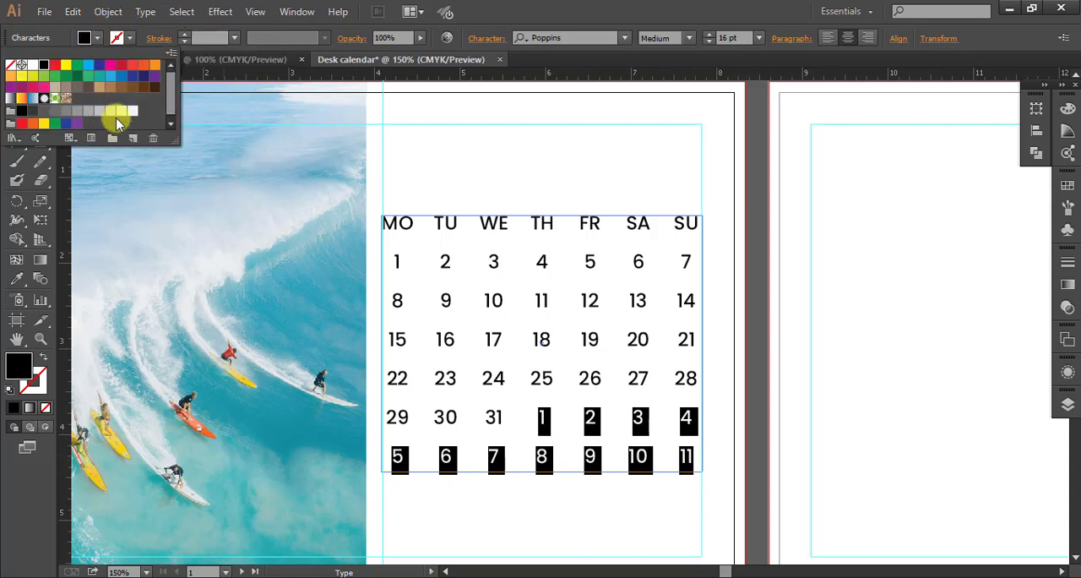
left_click(110, 111)
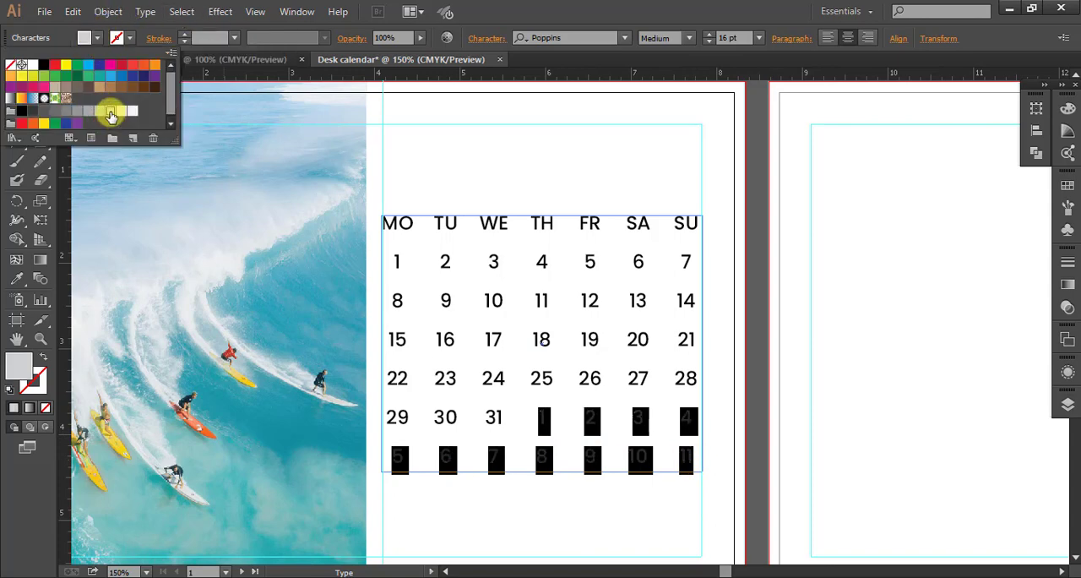
left_click(692, 460)
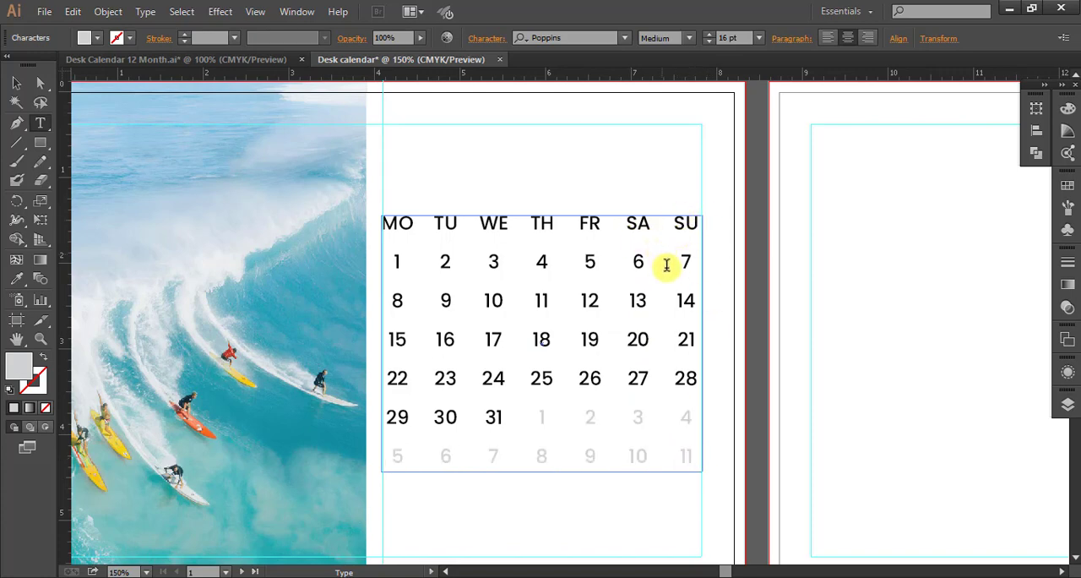
Draw a rectangle about 3.73 in by 0.24 in over the weekday row and fill it with a teal sampled from the photo's water.
left_click(41, 146)
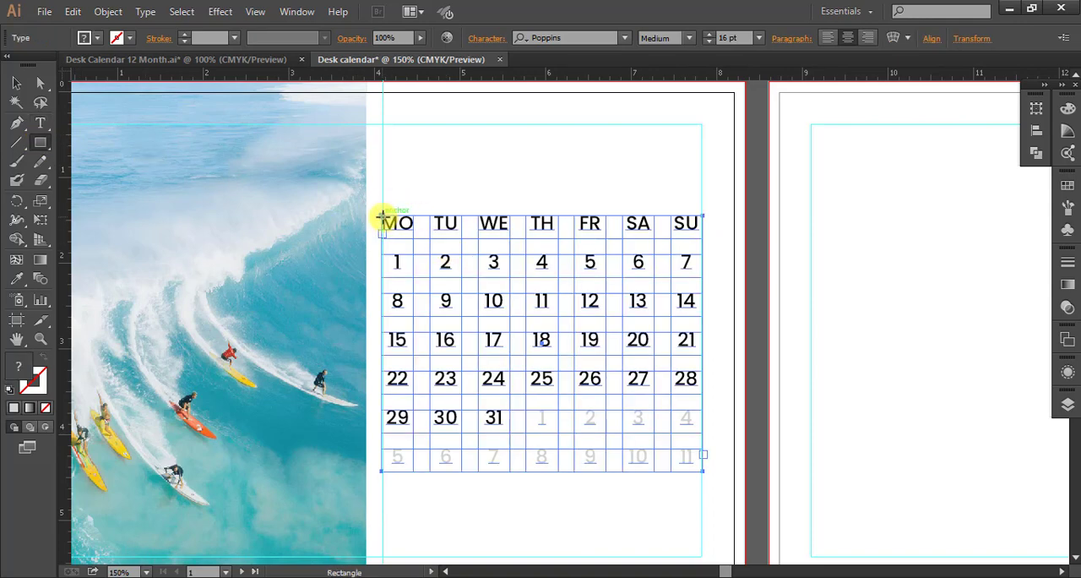
left_click_drag(383, 214, 701, 237)
key("Up")
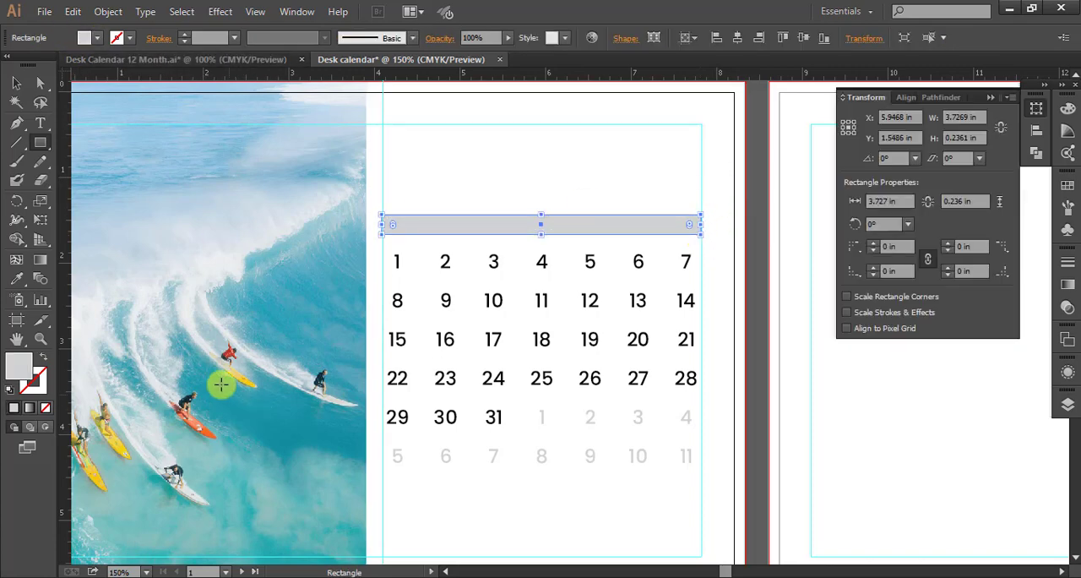
left_click(16, 278)
left_click(273, 427)
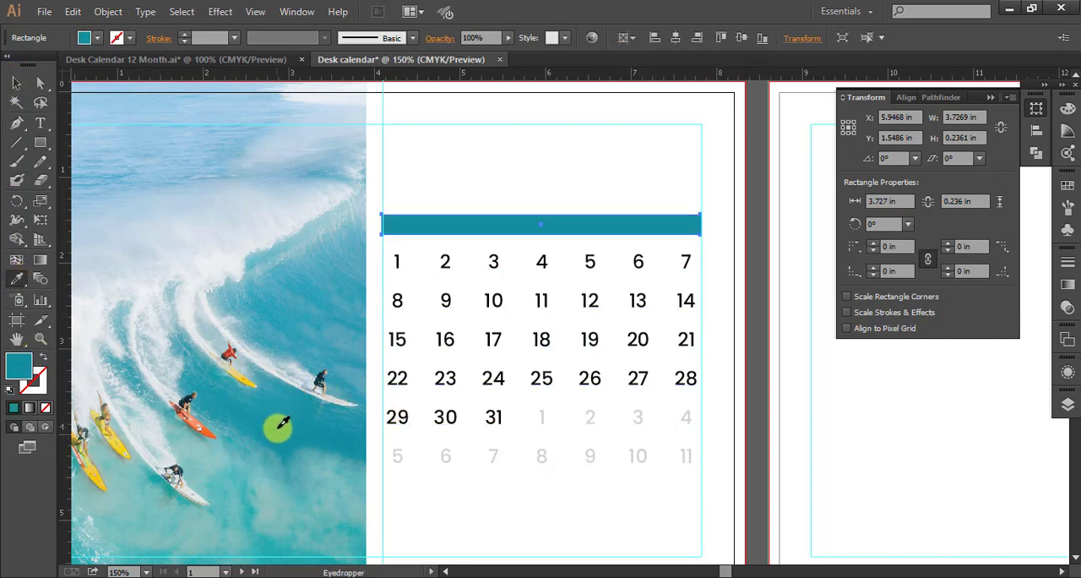
Send the teal bar behind the weekday labels and nudge it up slightly to center it on them.
key("v")
left_click(14, 81)
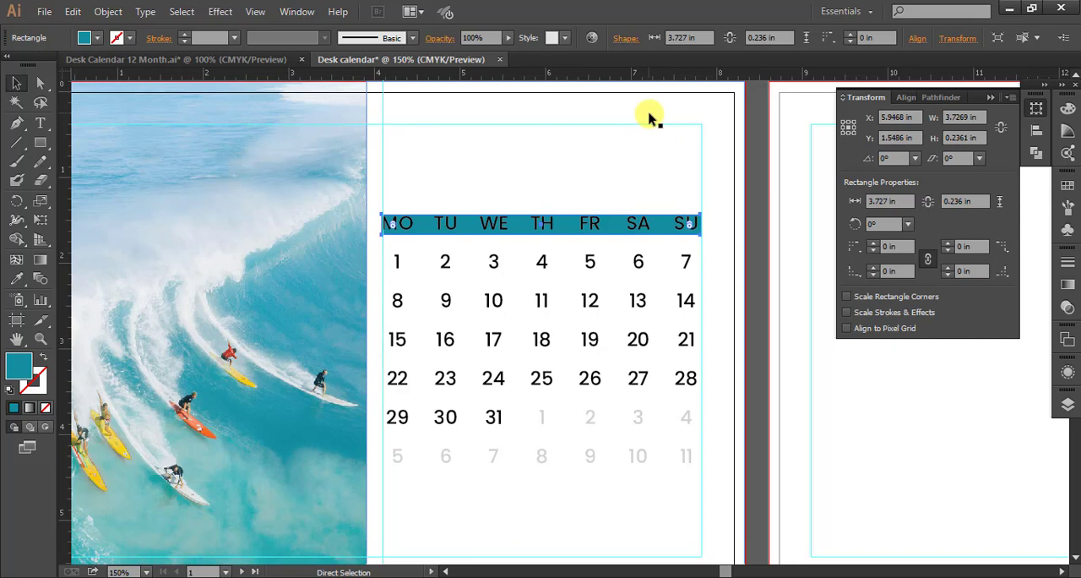
left_click(513, 181)
left_click(619, 239)
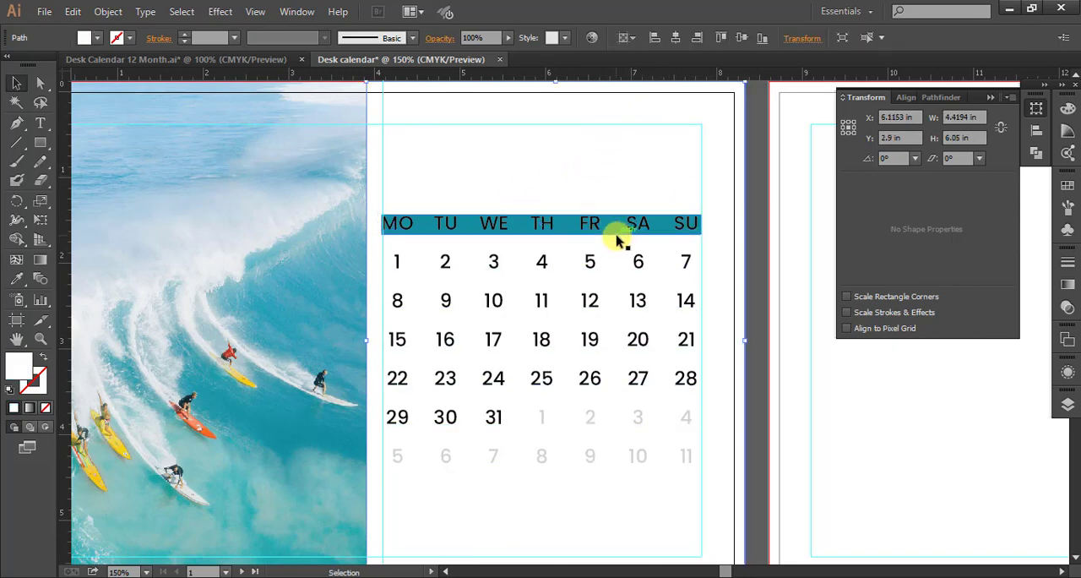
left_click(617, 228)
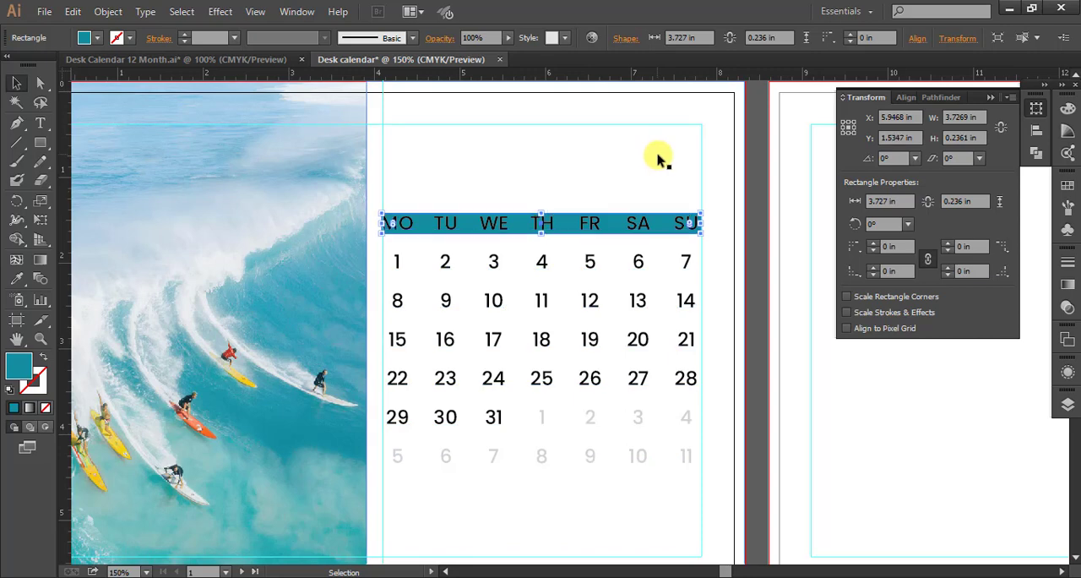
left_click(659, 159)
Color the weekday labels MO to SU near-white using the C=0 M=0 Y=0 K=5 swatch.
left_click(550, 225)
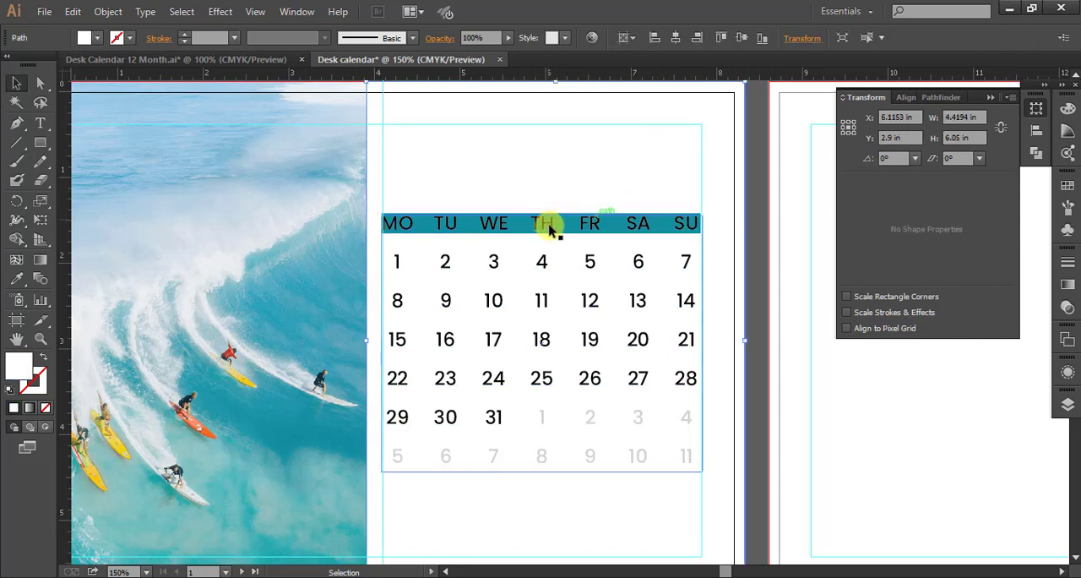
double_click(597, 226)
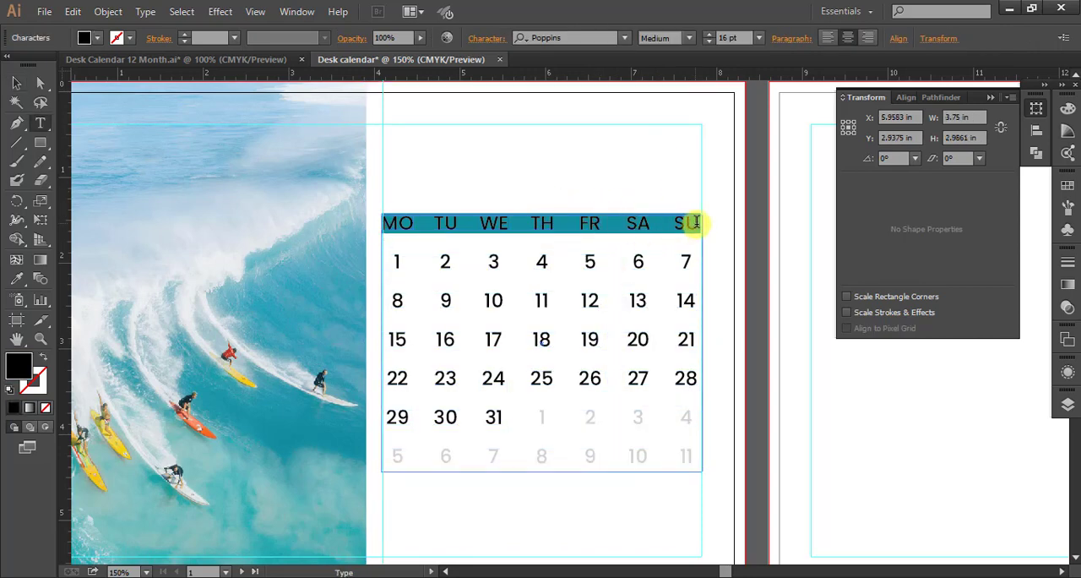
left_click_drag(698, 222, 364, 218)
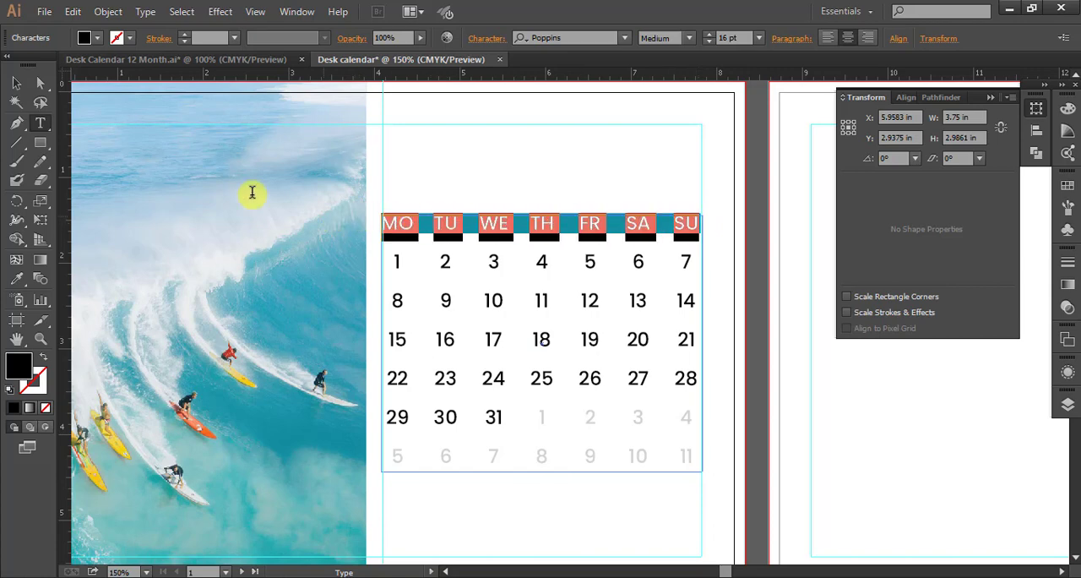
left_click(97, 38)
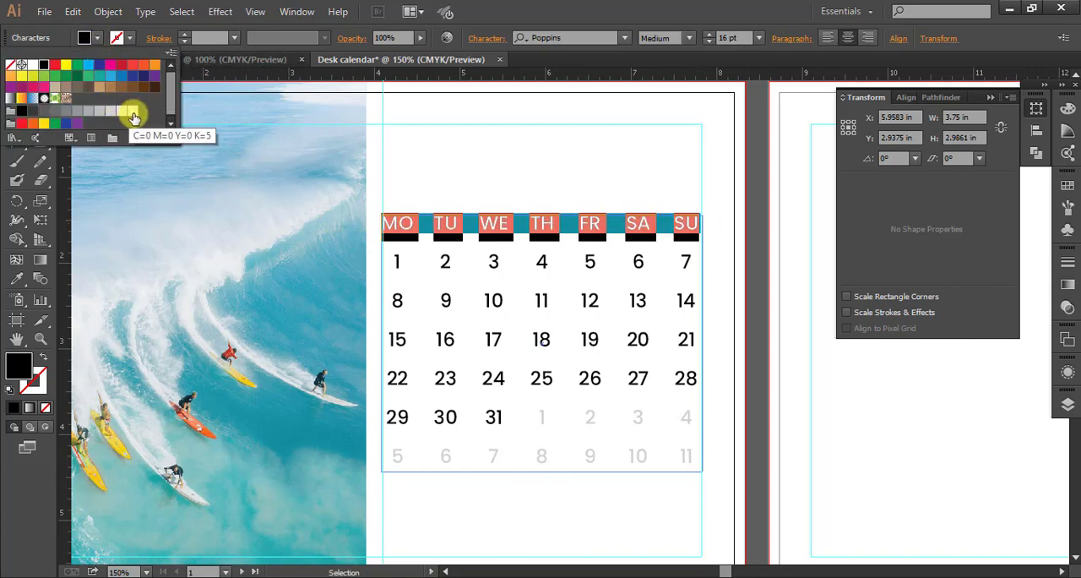
left_click(132, 110)
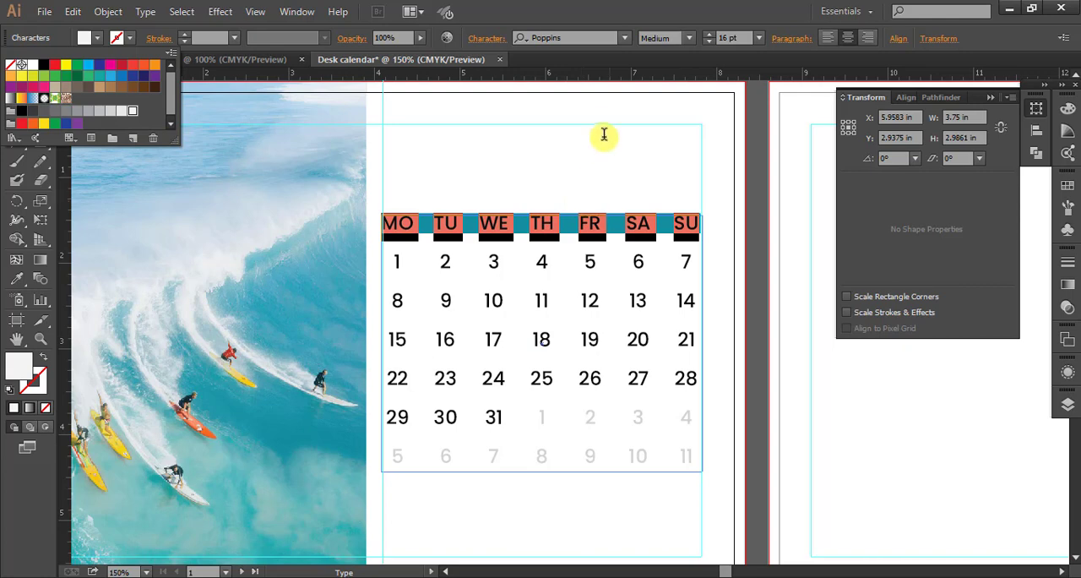
left_click(498, 150)
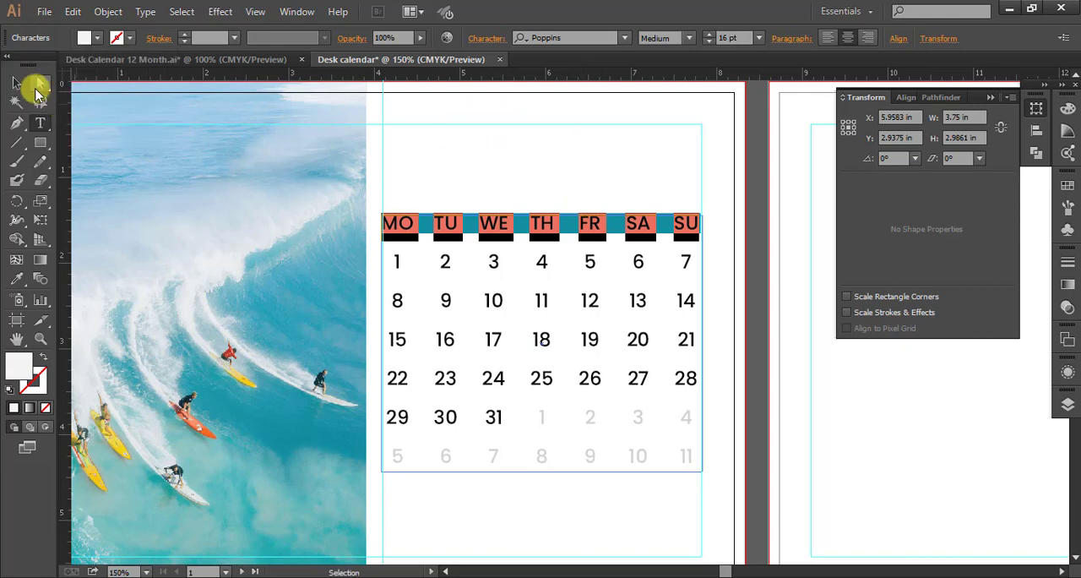
left_click(17, 83)
left_click(538, 169)
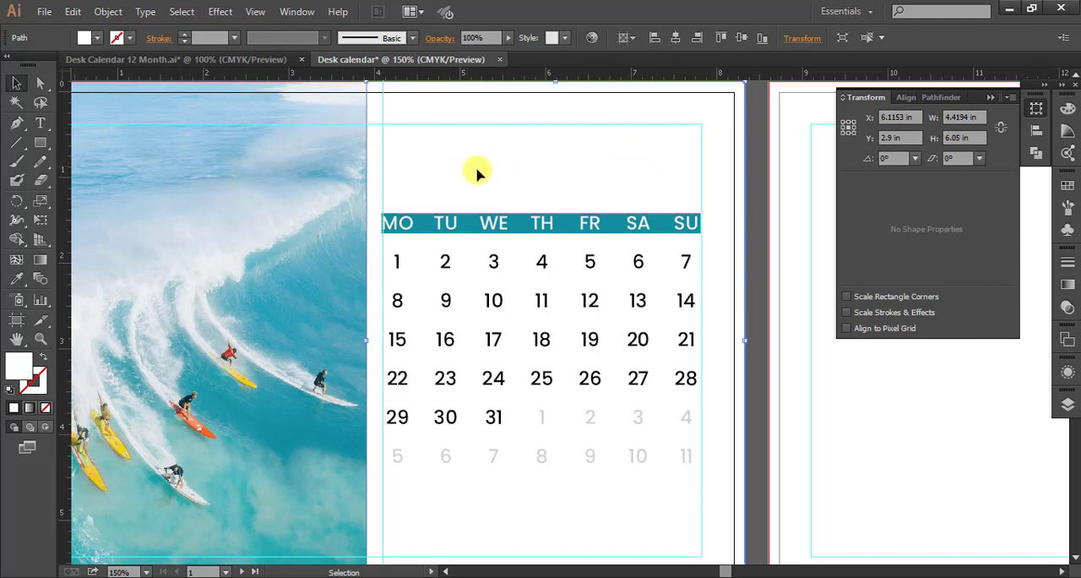
Add the text JAN in the blank area above the weekday row.
left_click(39, 122)
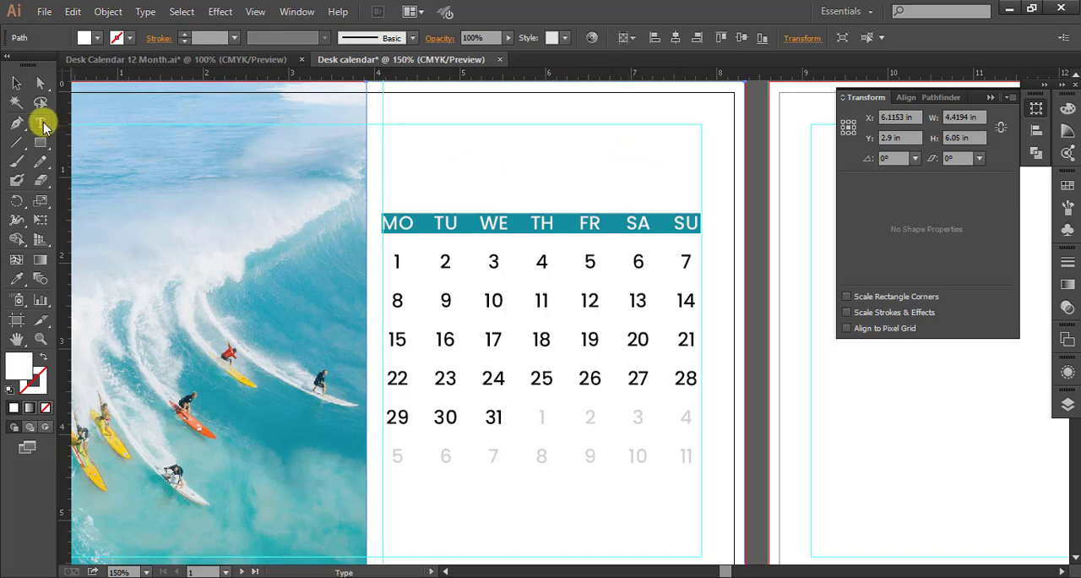
left_click(416, 152)
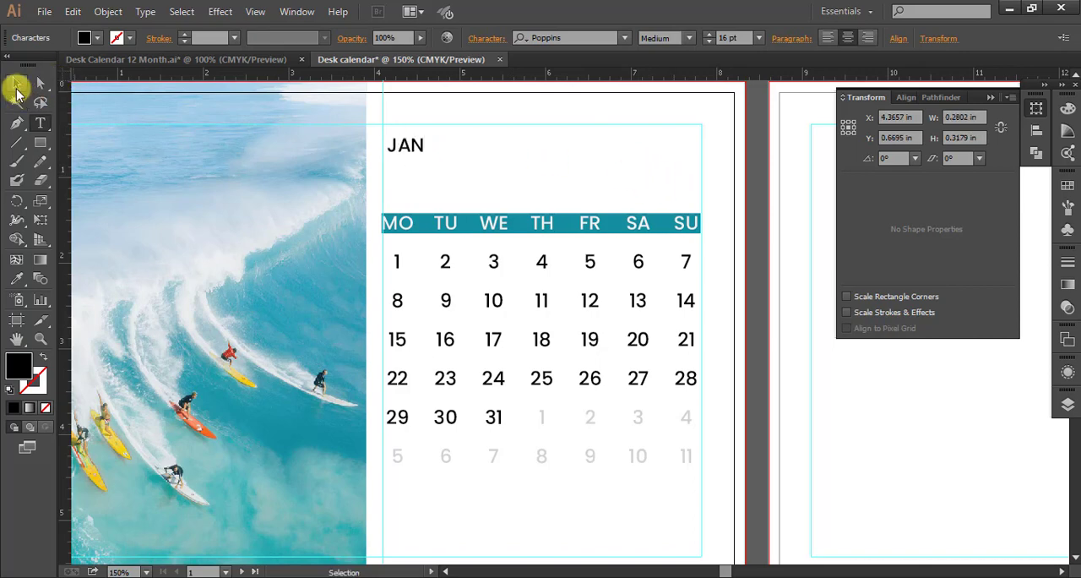
left_click(16, 84)
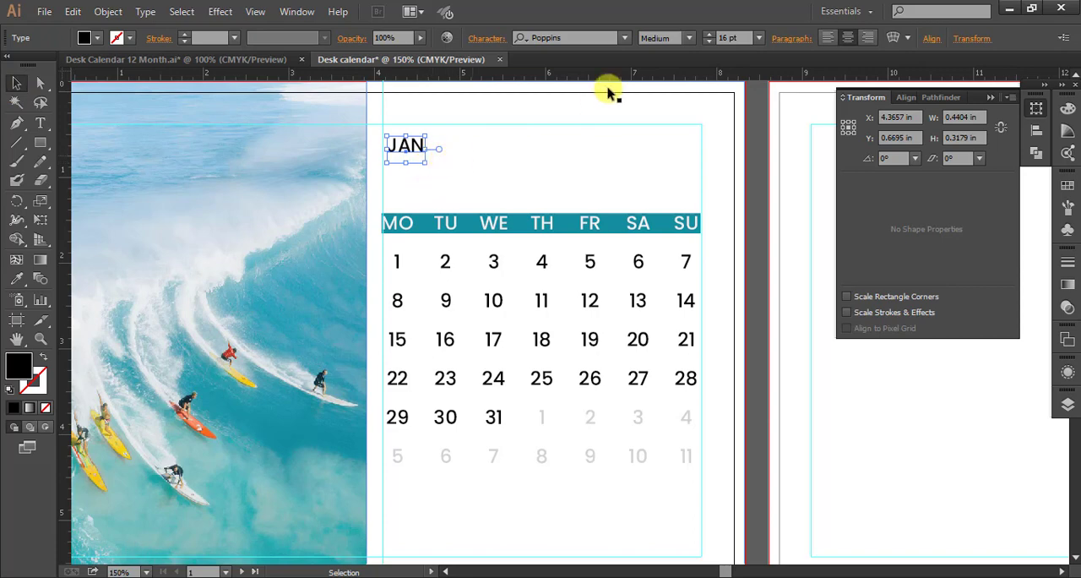
Set JAN to 30 pt Bold and place it just above the weekday row, flush with the calendar's left edge.
left_click(747, 38)
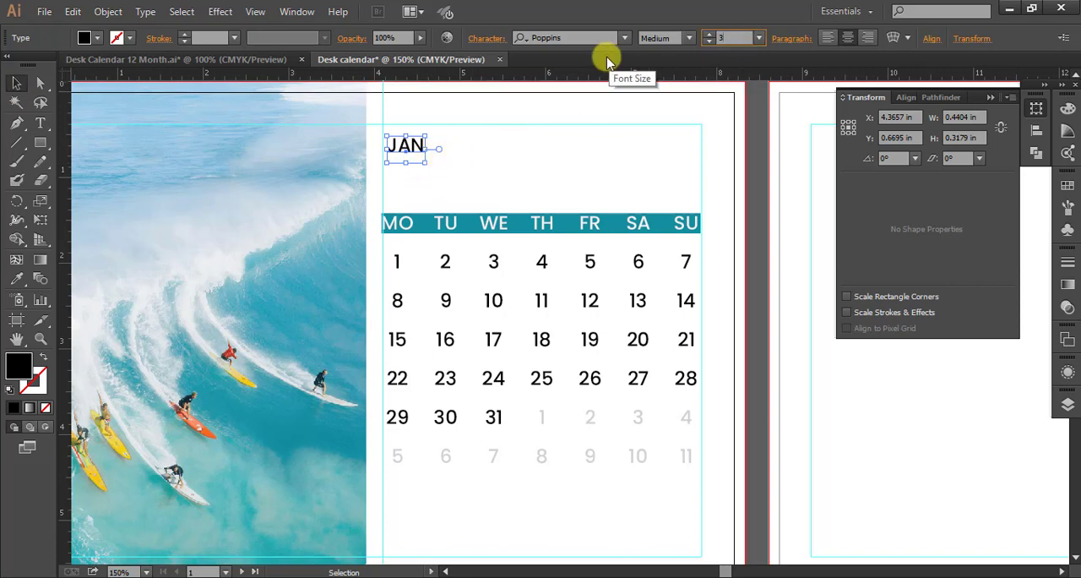
left_click_drag(407, 143, 419, 182)
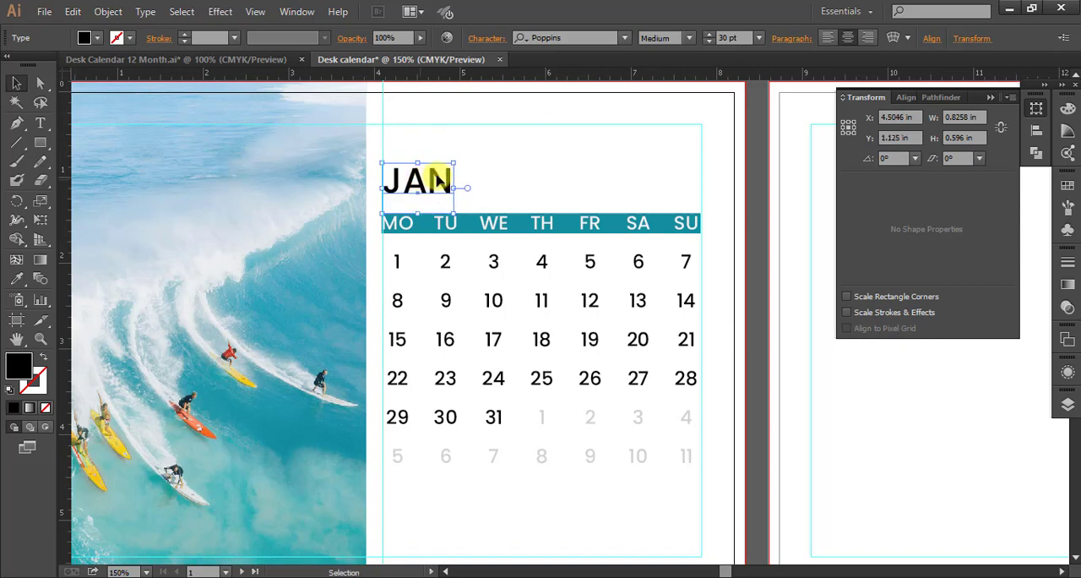
left_click(688, 38)
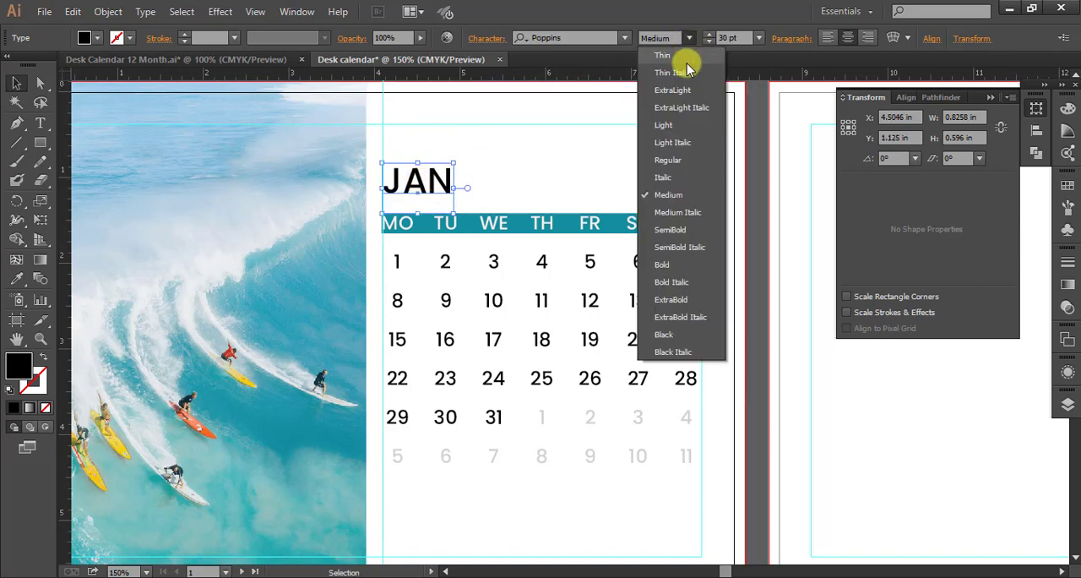
left_click(662, 267)
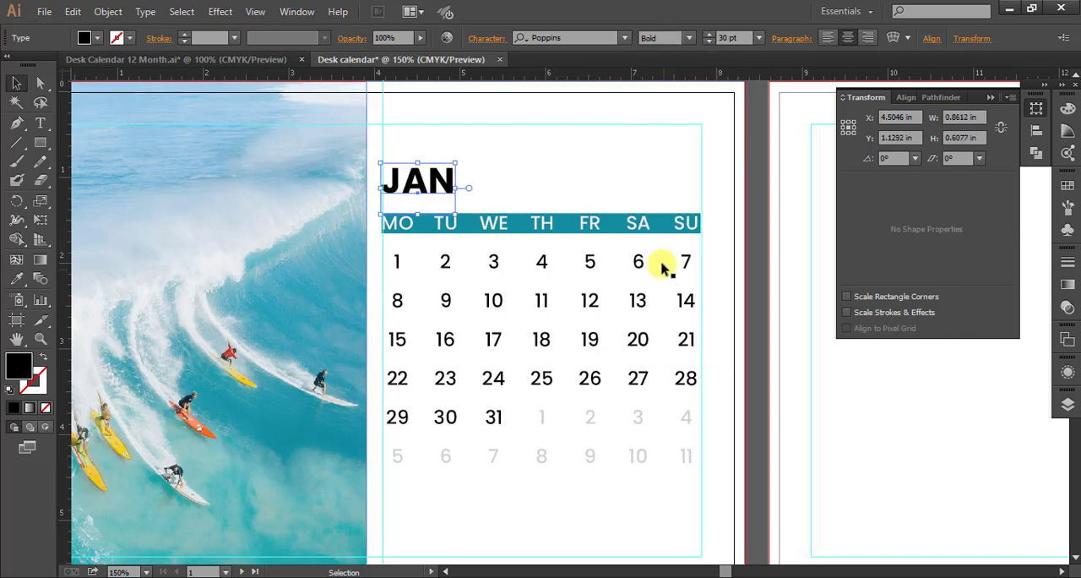
left_click(572, 178)
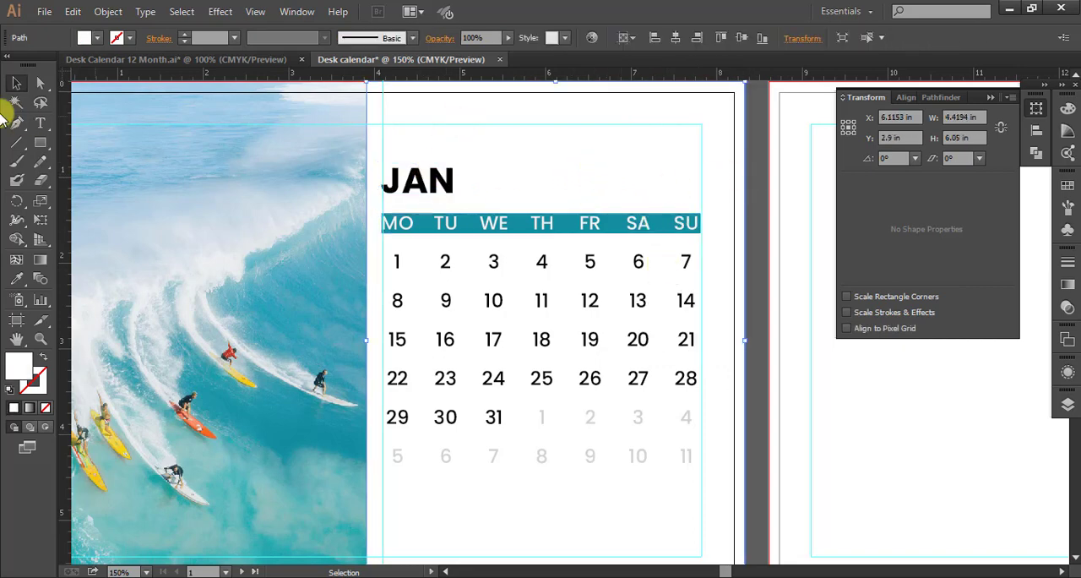
Duplicate the JAN heading above the FR column and replace the copy's text with 20 and 23 on two lines.
left_click(418, 191)
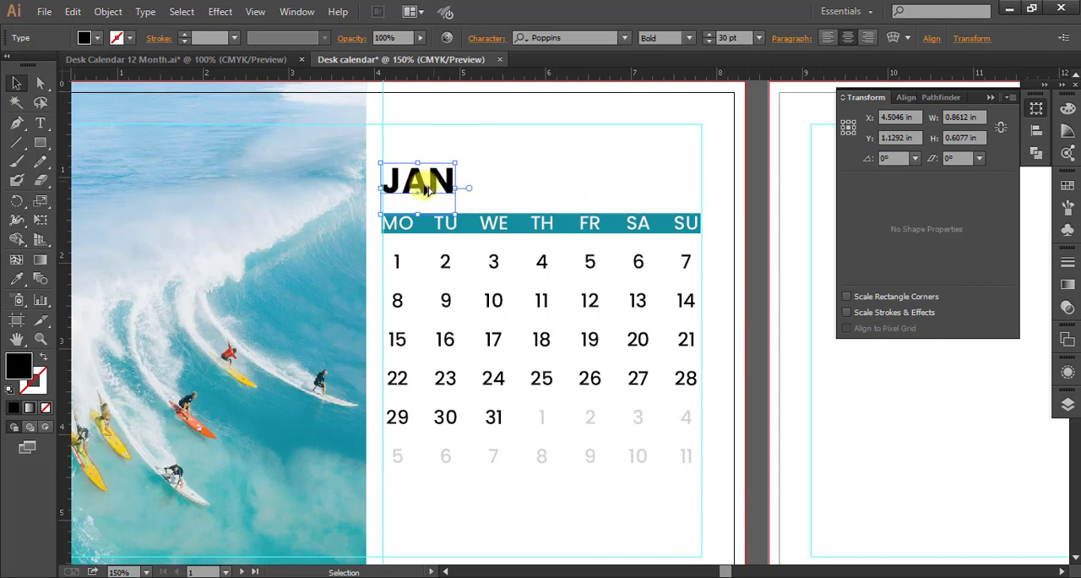
left_click_drag(426, 191, 594, 164)
key("t")
left_click(600, 167)
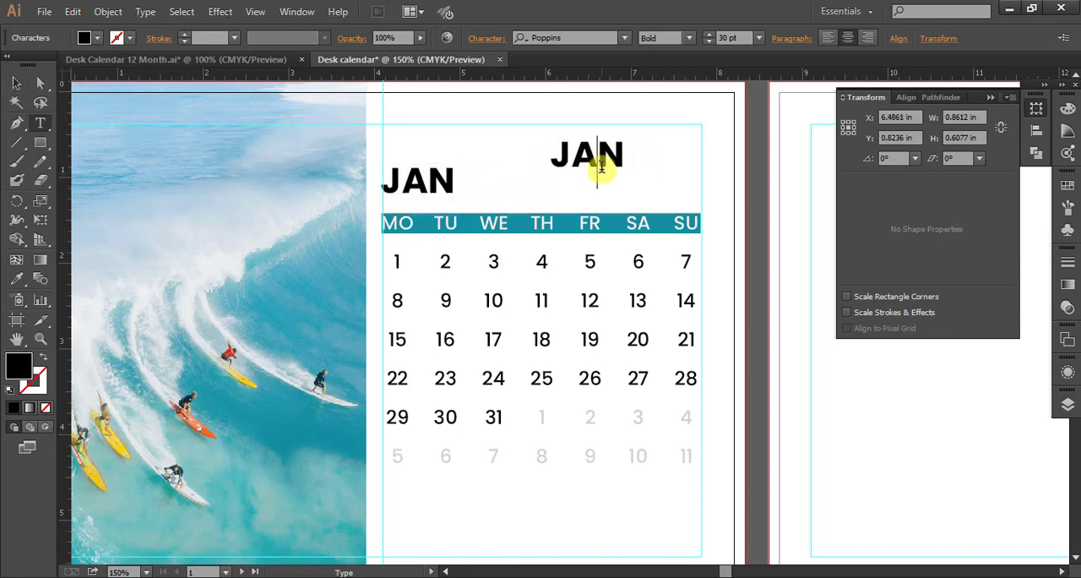
double_click(579, 154)
type("20")
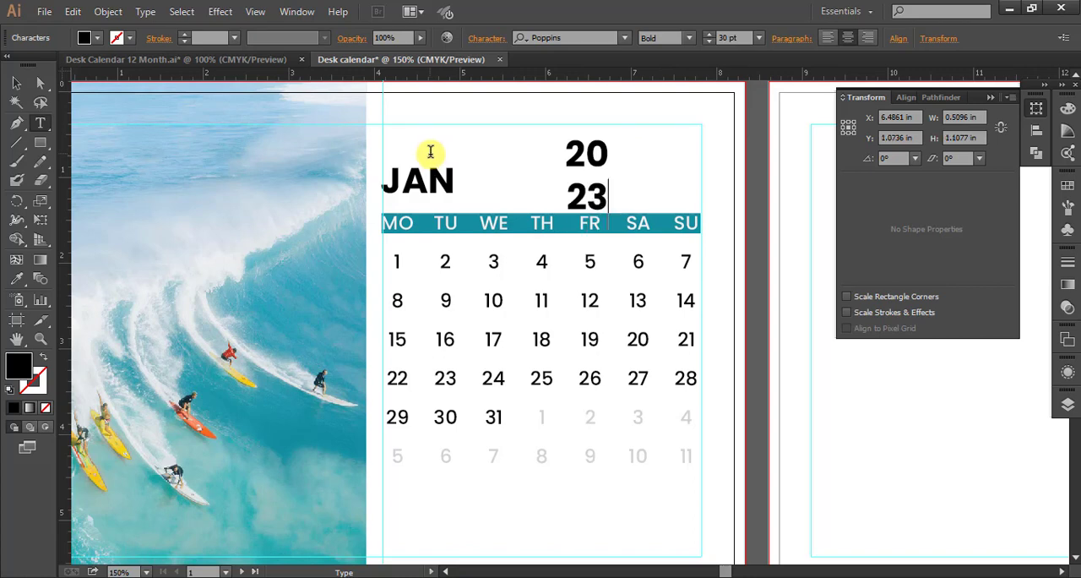
left_click(16, 83)
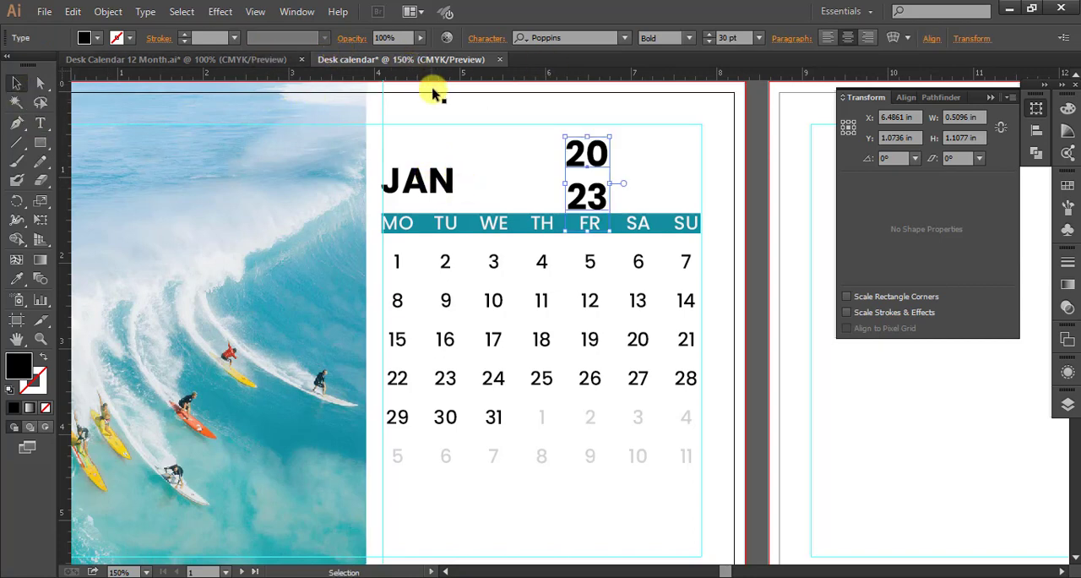
Tighten the two-line year text to 26 pt leading and -4 tracking.
left_click(487, 40)
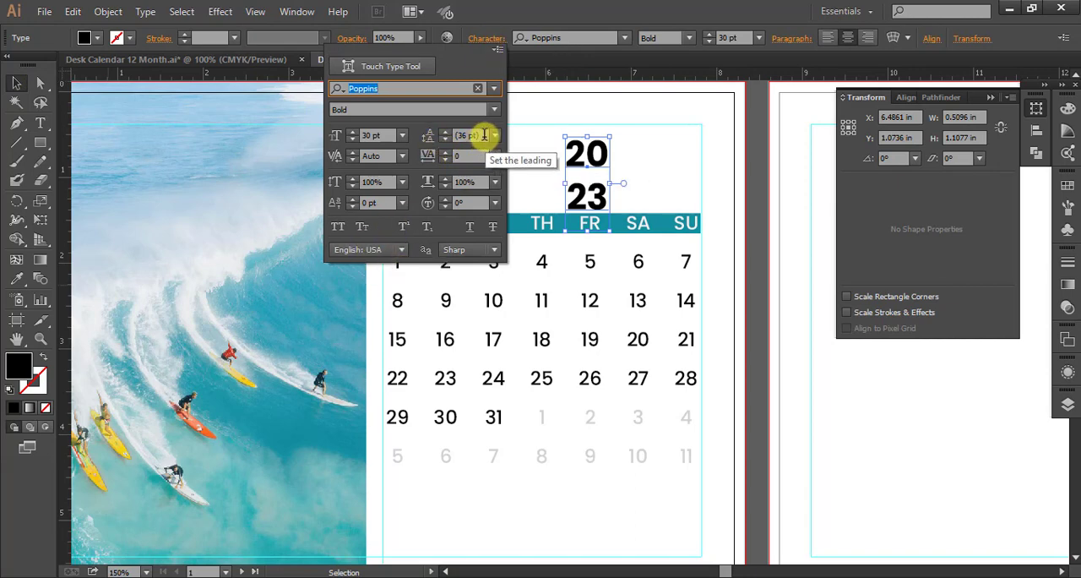
left_click(483, 136)
scroll(484, 137, "down", 1)
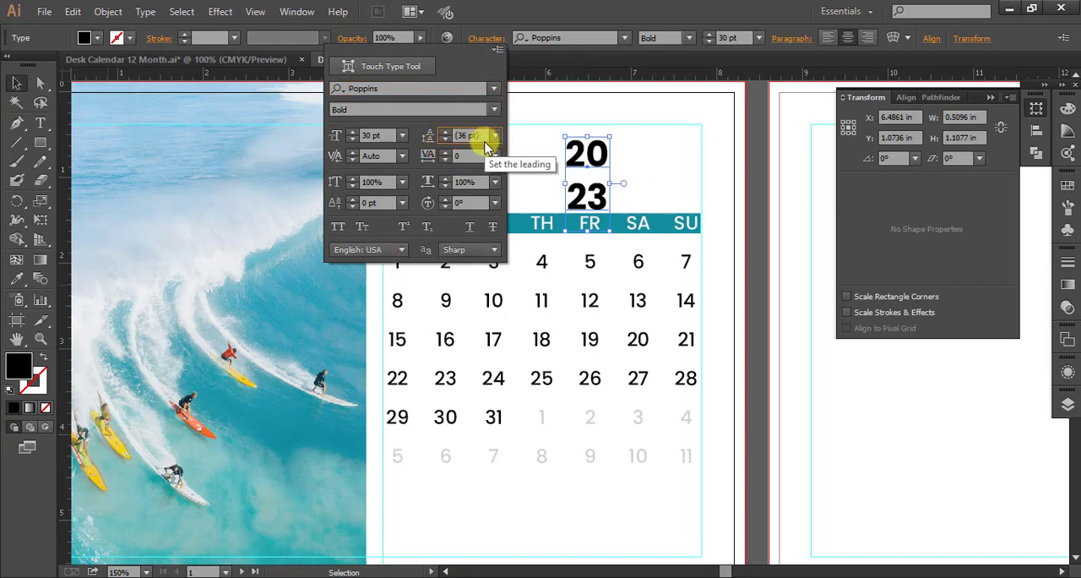
scroll(486, 154, "down", 1)
scroll(486, 156, "down", 2)
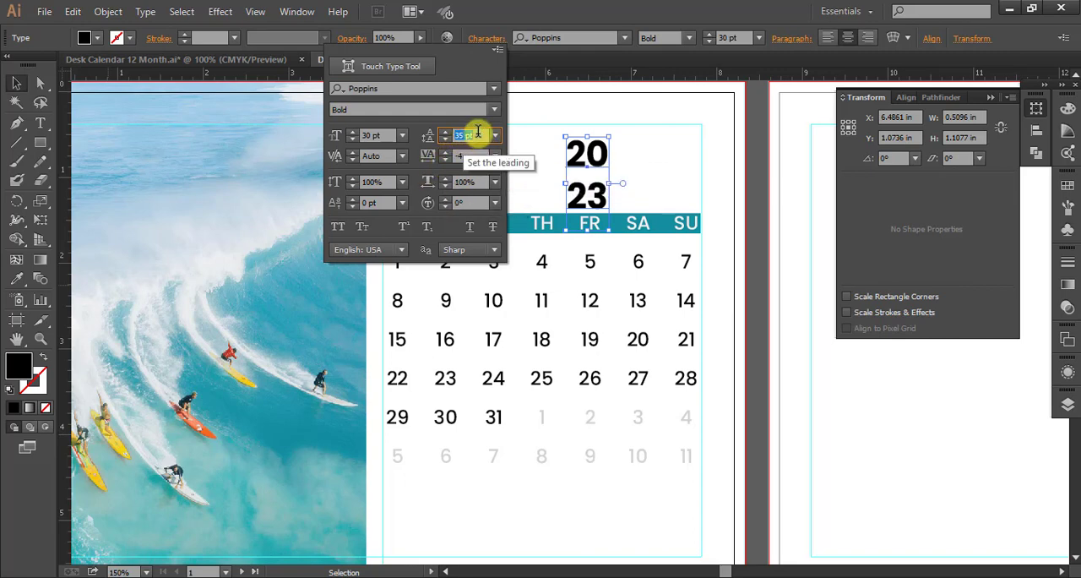
scroll(483, 134, "down", 6)
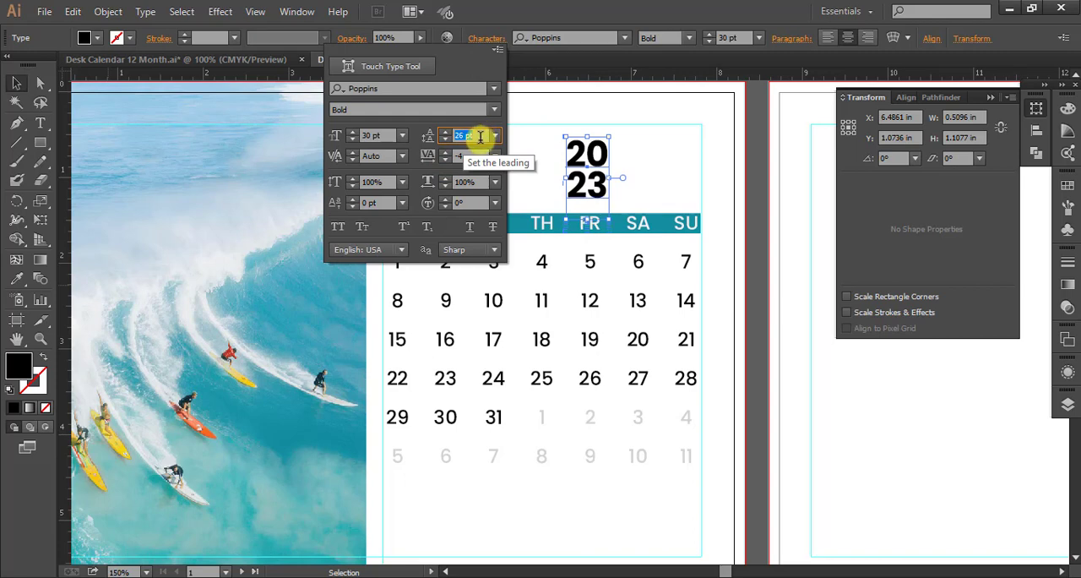
key("Return")
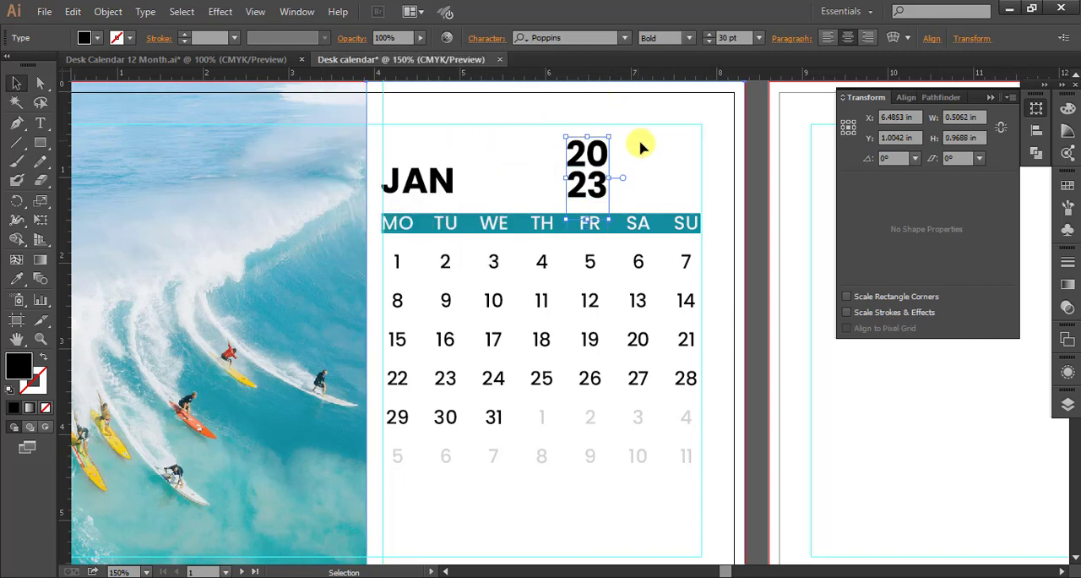
Change the two-line year text to the Regular style at 16 pt.
left_click(691, 39)
left_click(669, 160)
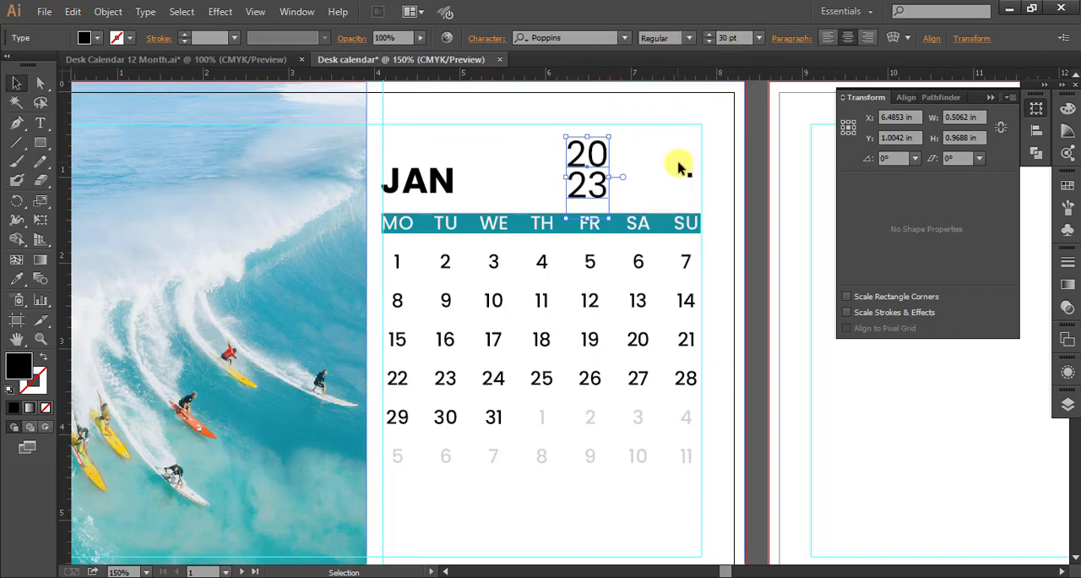
left_click(655, 169)
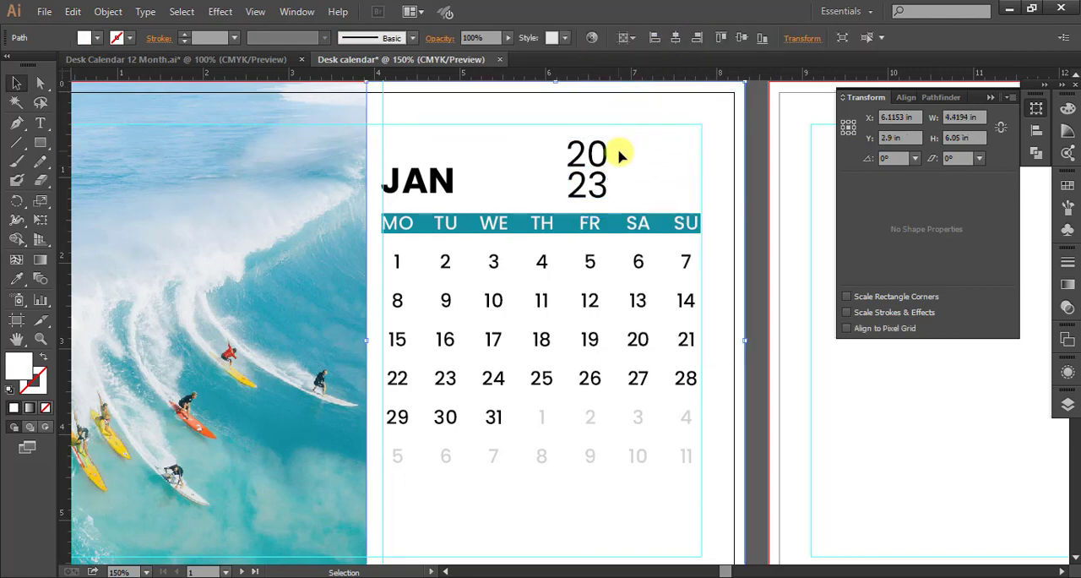
left_click(596, 180)
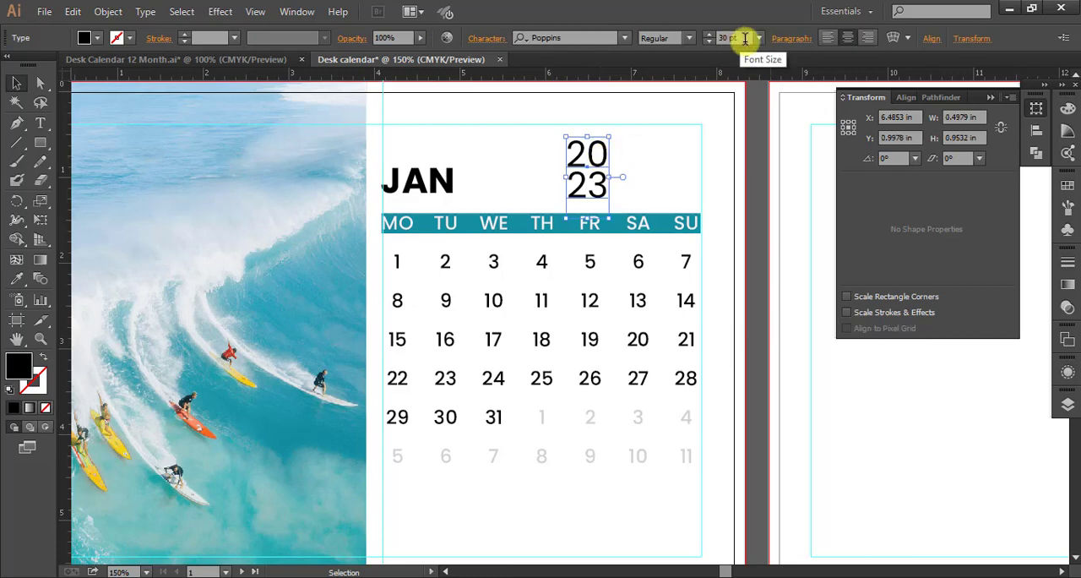
left_click(745, 38)
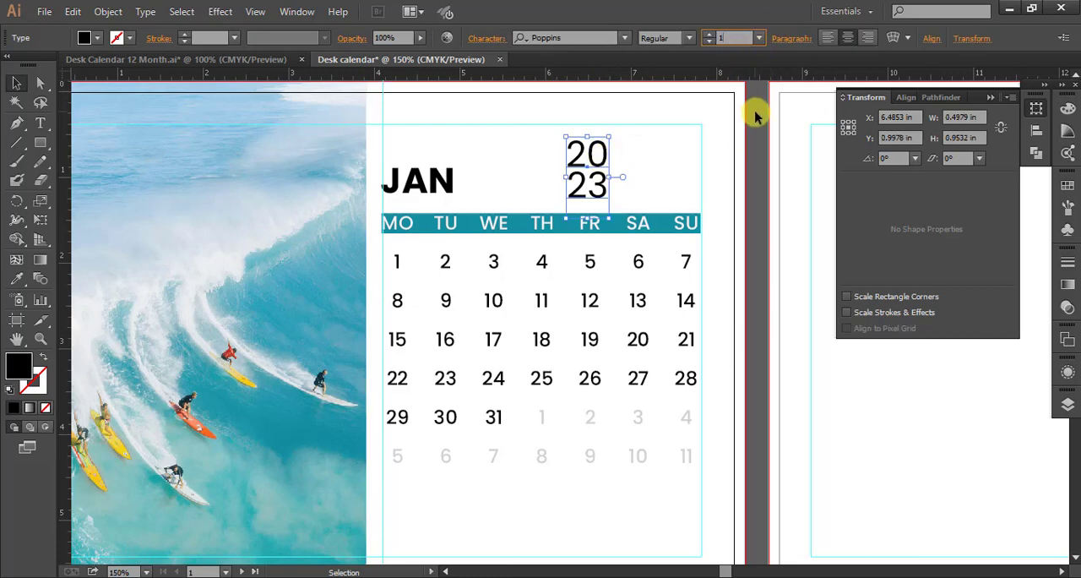
key("Return")
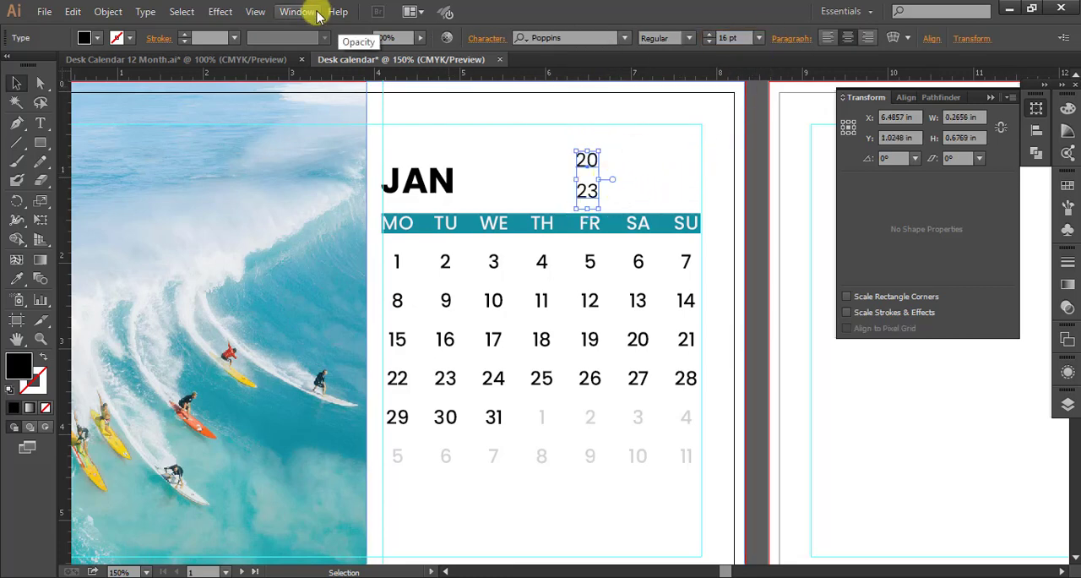
Reduce the two-line year text's leading to 16 pt.
left_click(488, 41)
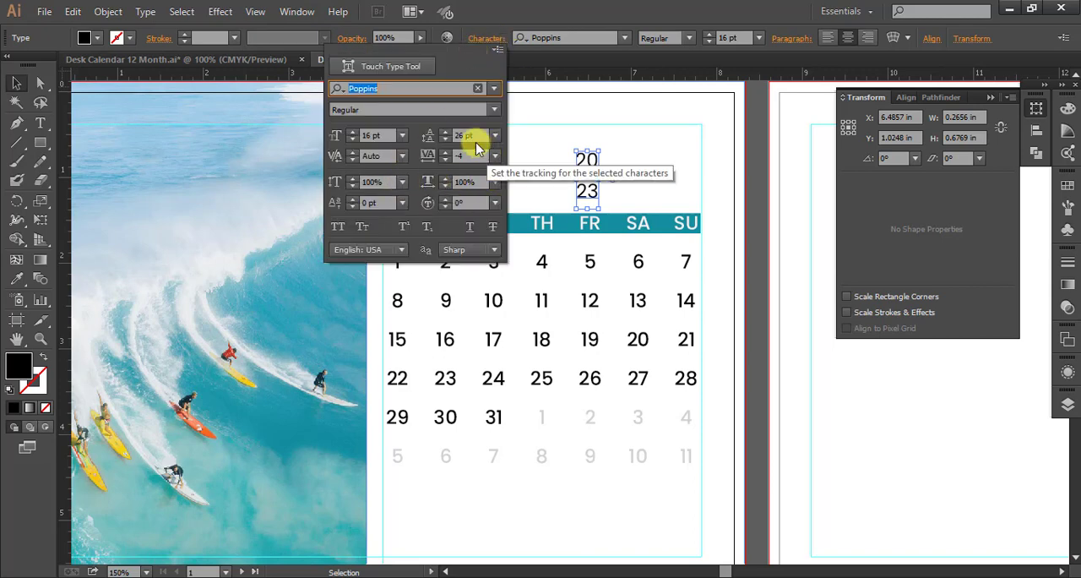
left_click(476, 135)
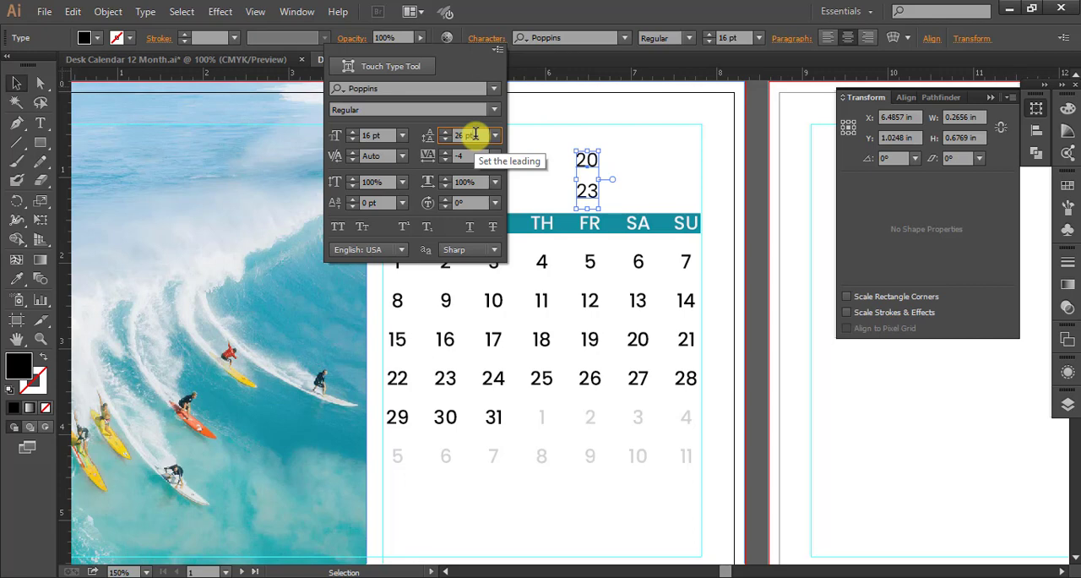
key("Down")
key("Down")
key("Down")
key("Down")
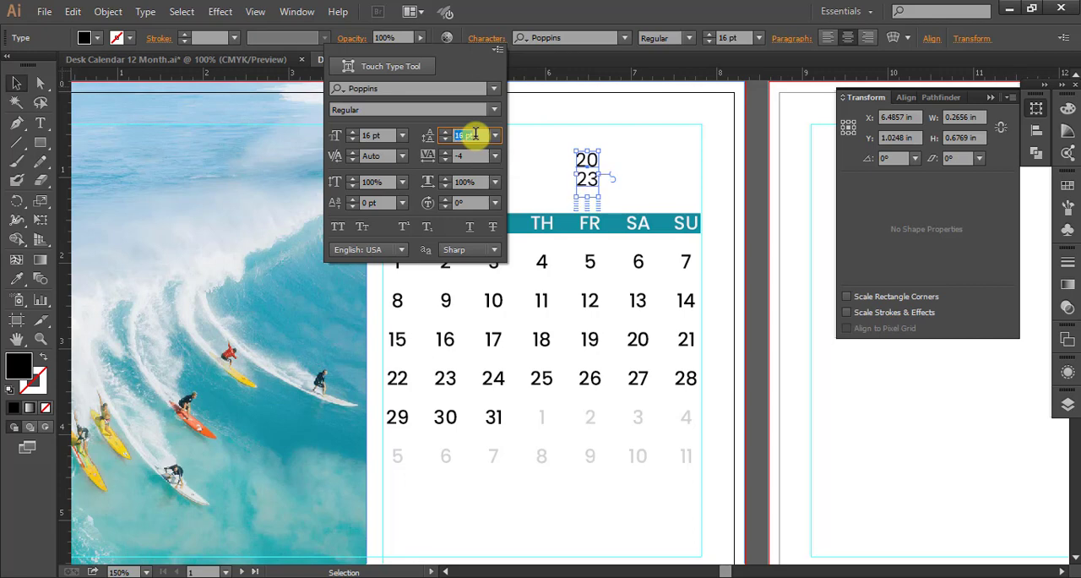
Move the two-line year text above the SU column, against the artboard's inner margin guide.
left_click(631, 158)
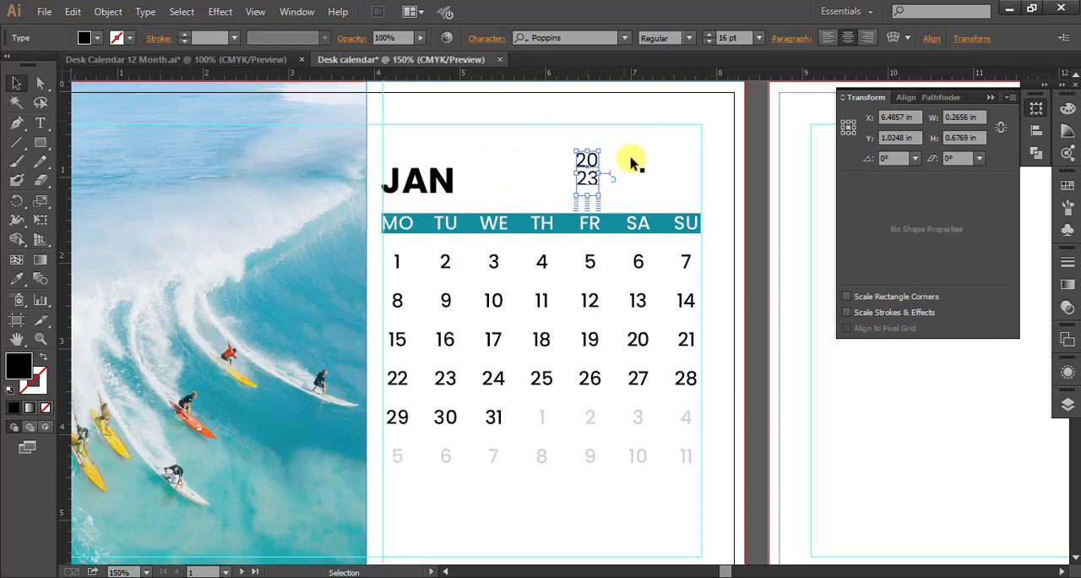
left_click(649, 167)
left_click_drag(589, 175, 692, 182)
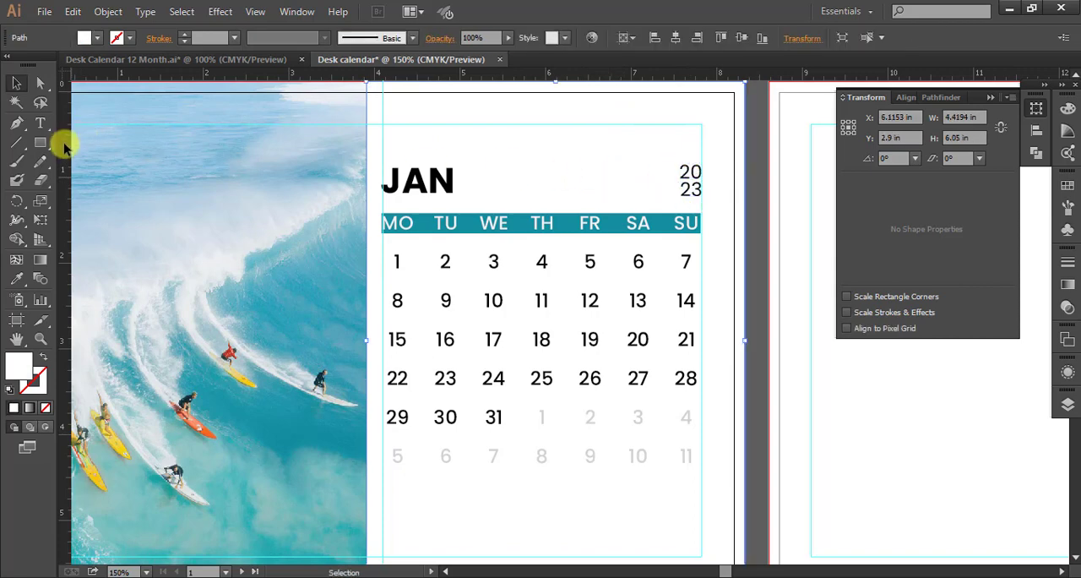
Draw a rectangle about 0.33 x 0.47 in around the year text, give it the weekday bar's teal fill, and place it behind the text.
left_click(40, 142)
left_click_drag(671, 161, 701, 201)
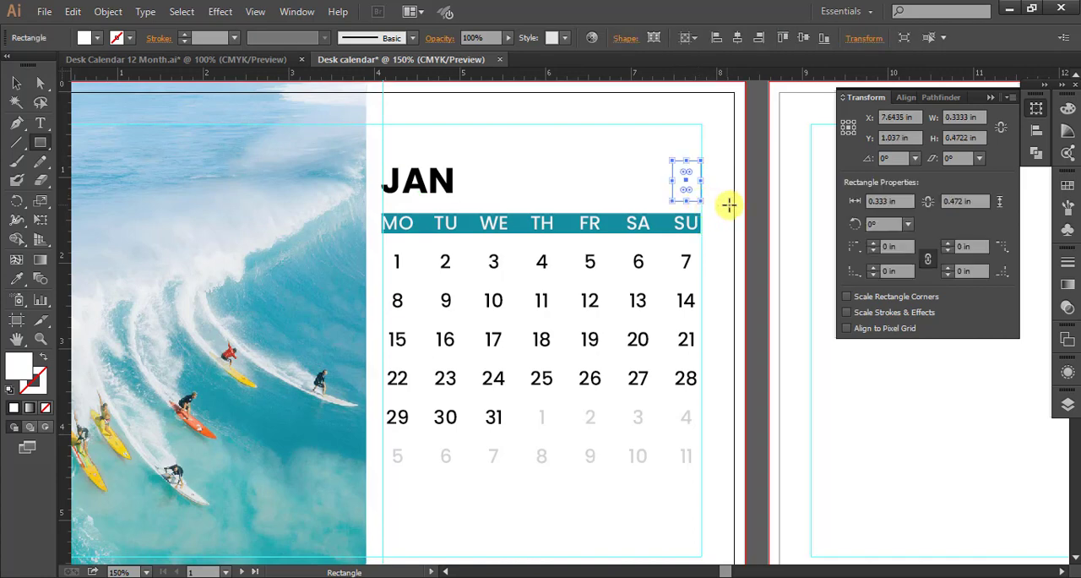
key("i")
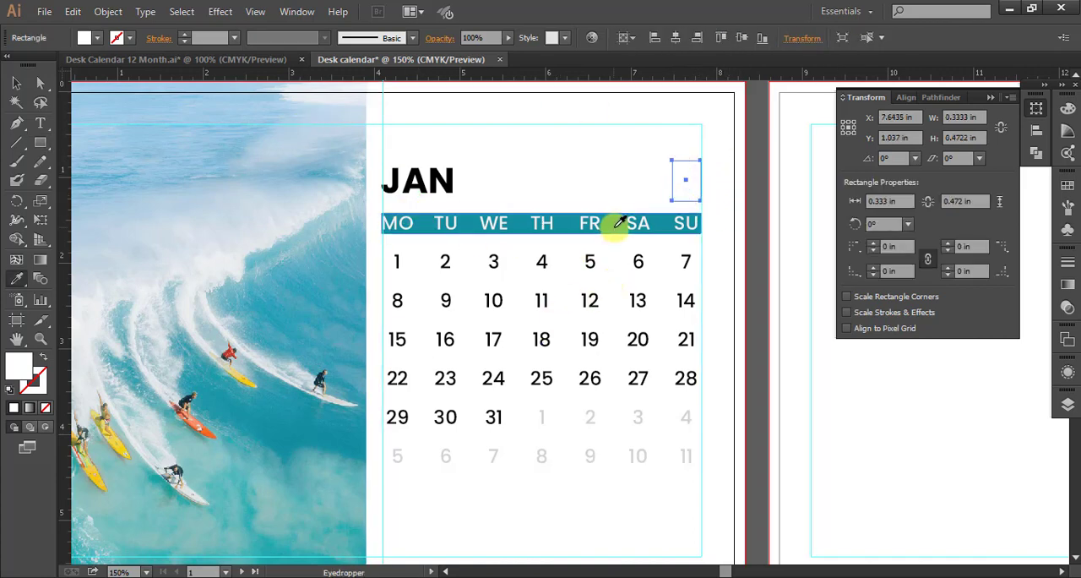
left_click(616, 222)
left_click(16, 82)
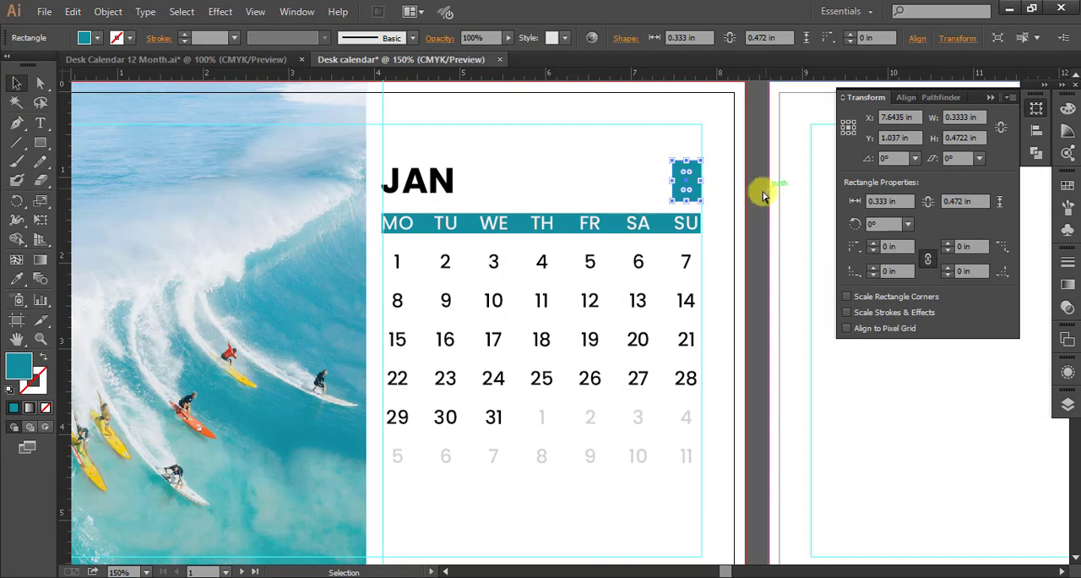
key("a")
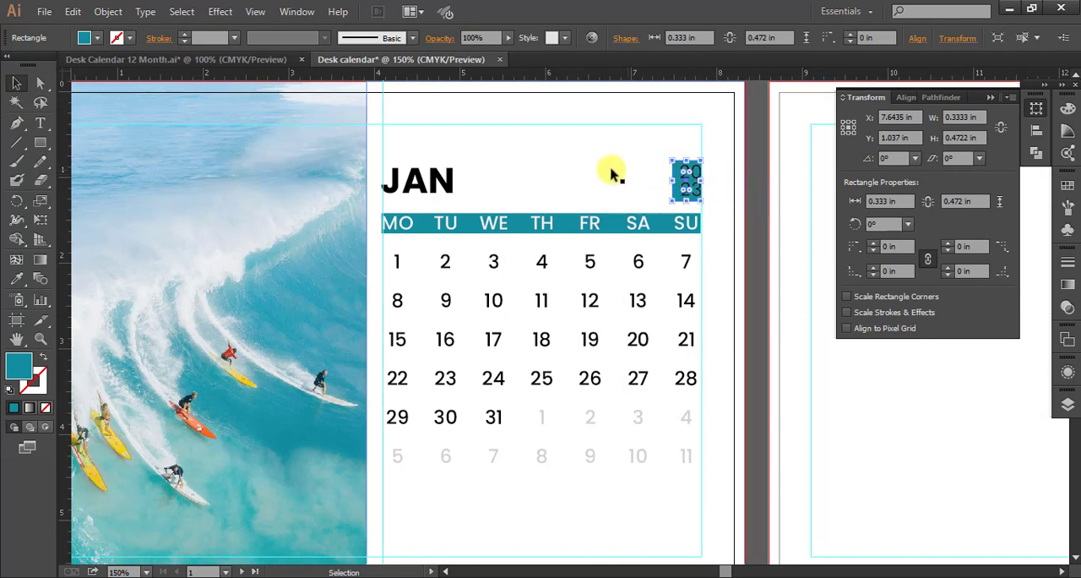
left_click(612, 170)
Shift the teal year rectangle flush with the margin guide and nudge the year text to its horizontal centre.
scroll(708, 191, "up", 1)
scroll(708, 191, "up", 1)
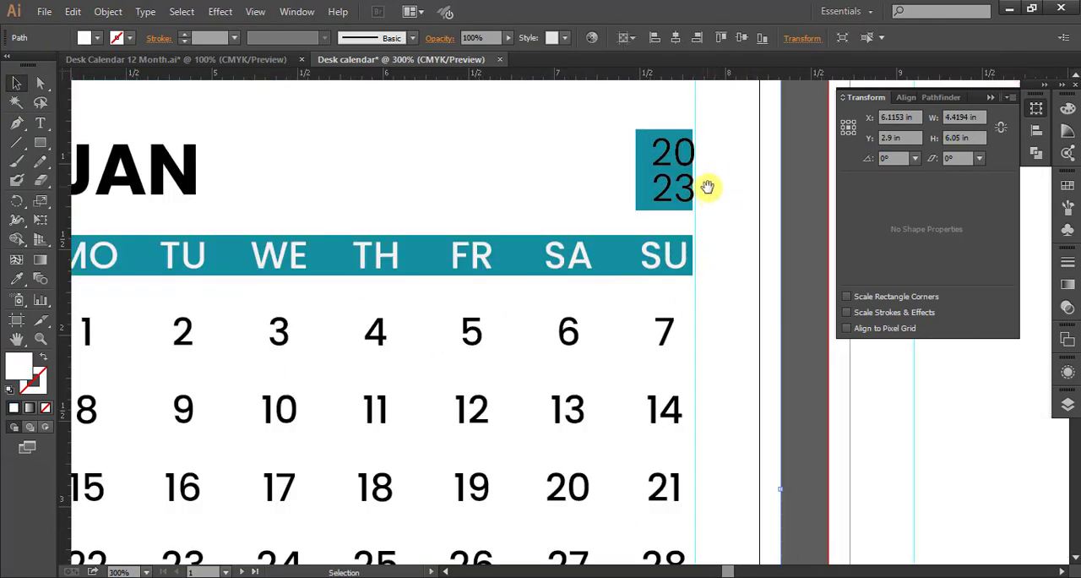
left_click(651, 211)
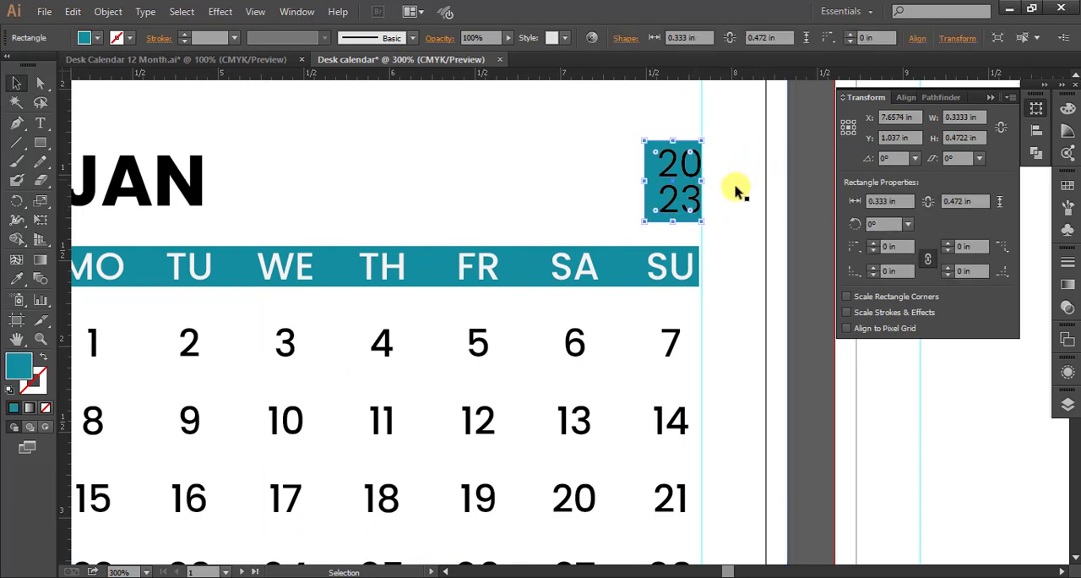
left_click(685, 198)
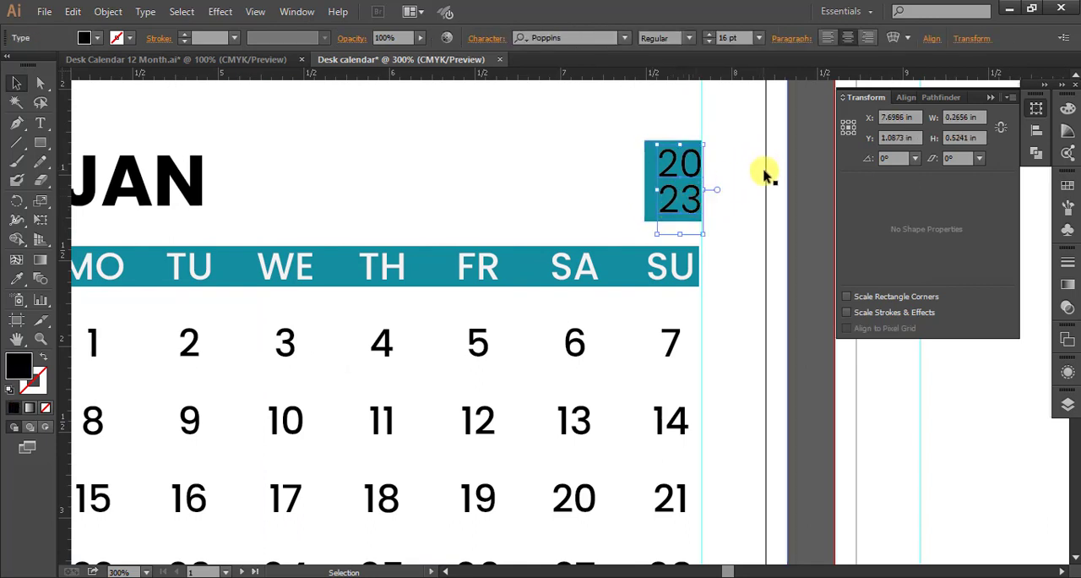
key("Left")
key("Left")
key("Left")
left_click(758, 180)
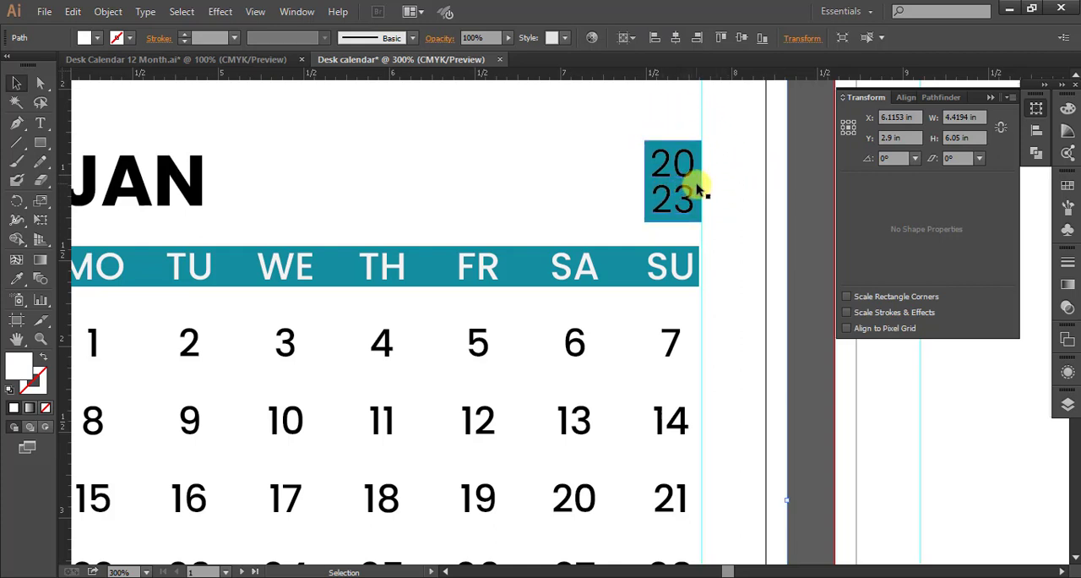
Recolour the two-line year text with the lightest grey, near-white swatch.
left_click(698, 189)
left_click(665, 208)
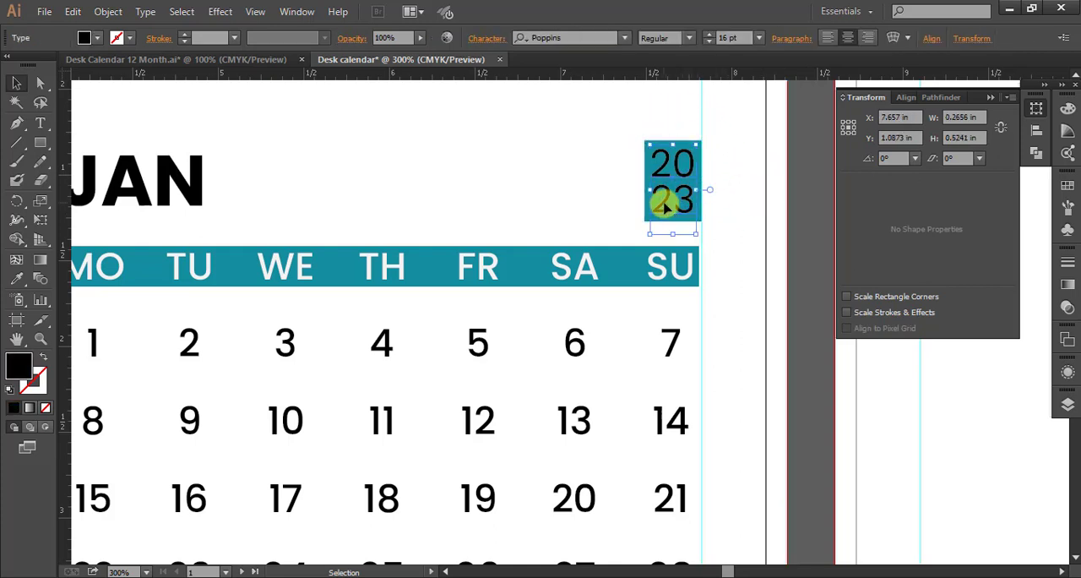
left_click(94, 38)
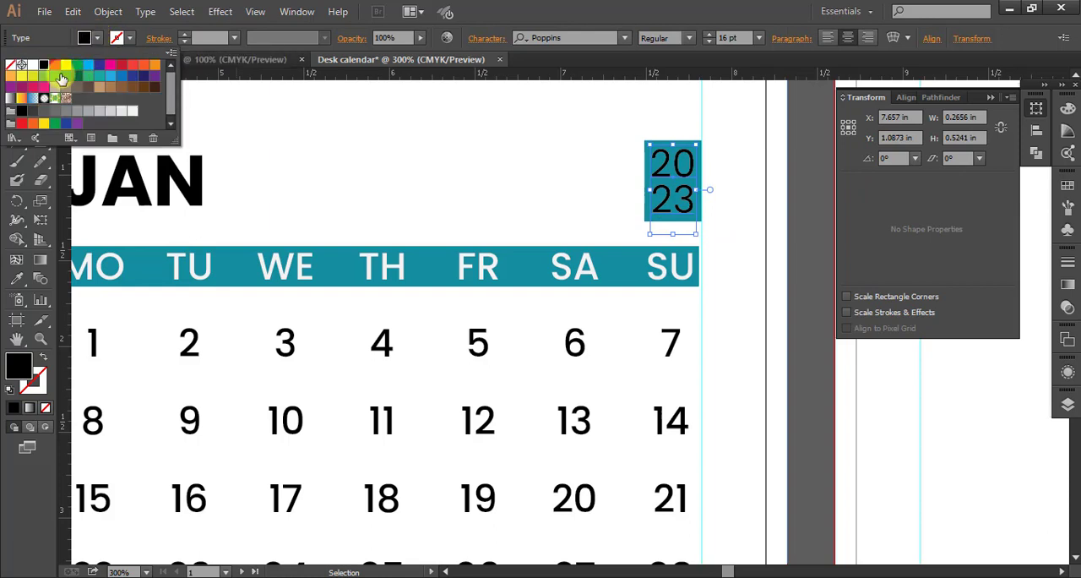
left_click(133, 111)
left_click(507, 158)
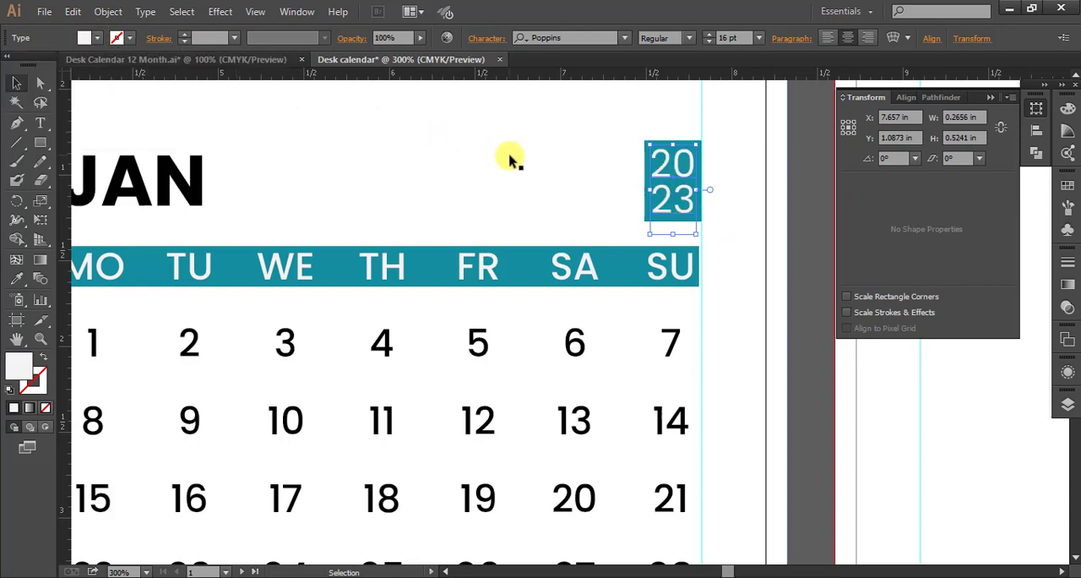
left_click(639, 144)
Place a horizontal guide along the baseline of the JAN heading.
scroll(454, 164, "down", 2)
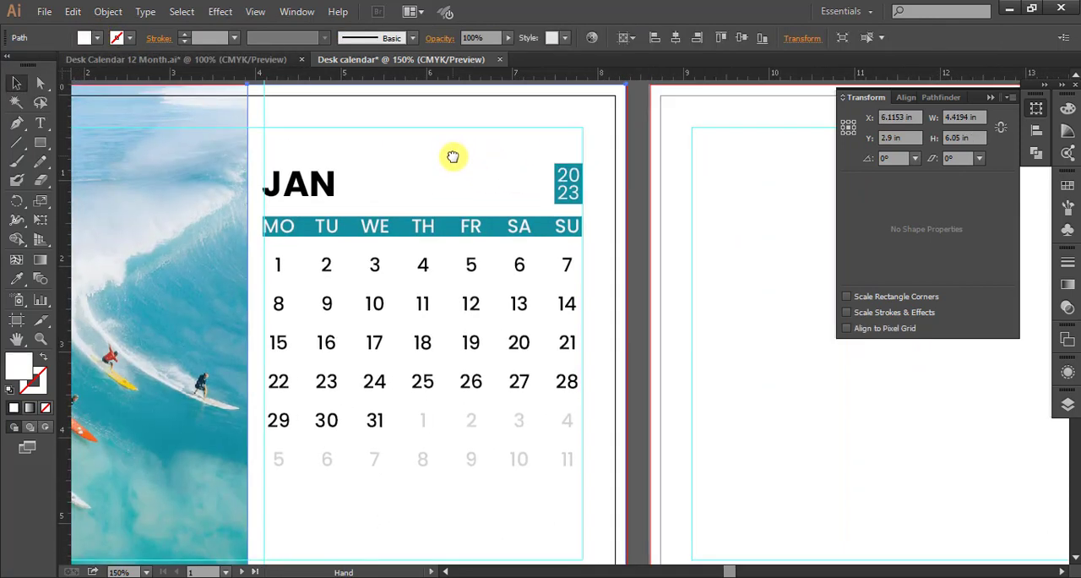
left_click_drag(391, 76, 384, 197)
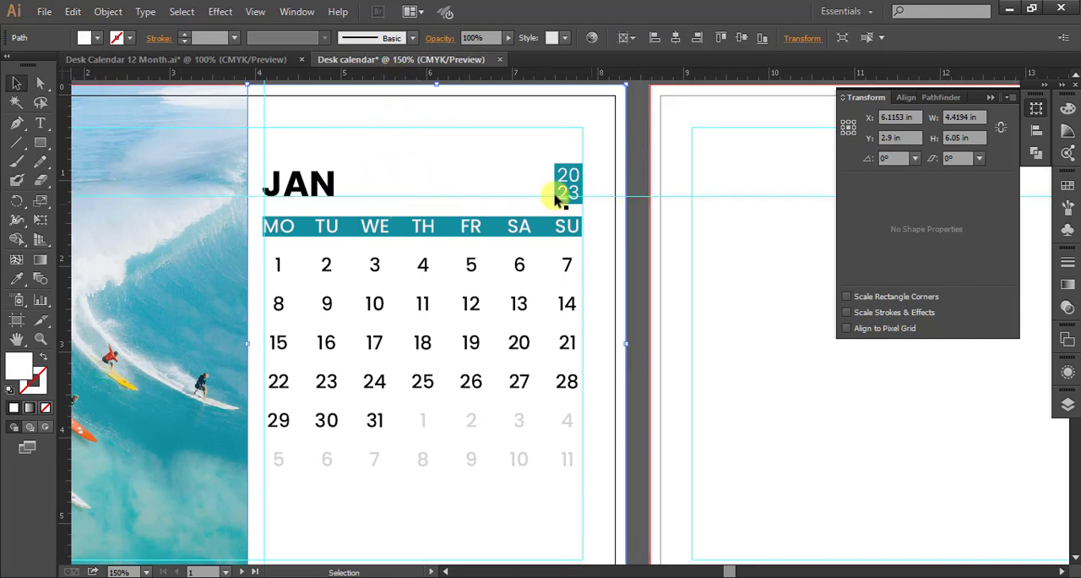
scroll(536, 189, "up", 2)
left_click_drag(656, 202, 617, 231)
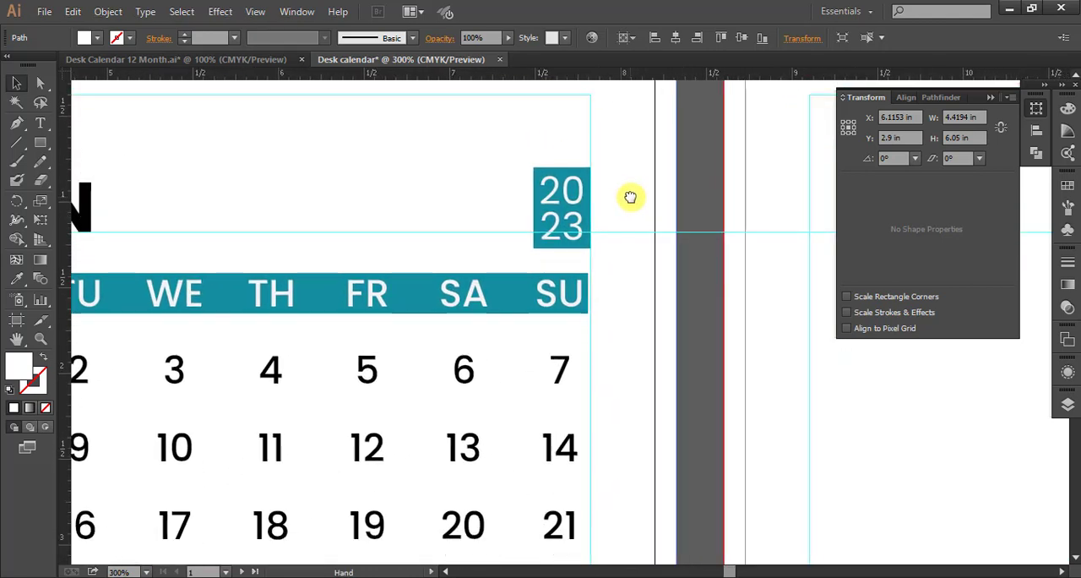
left_click_drag(490, 174, 550, 218)
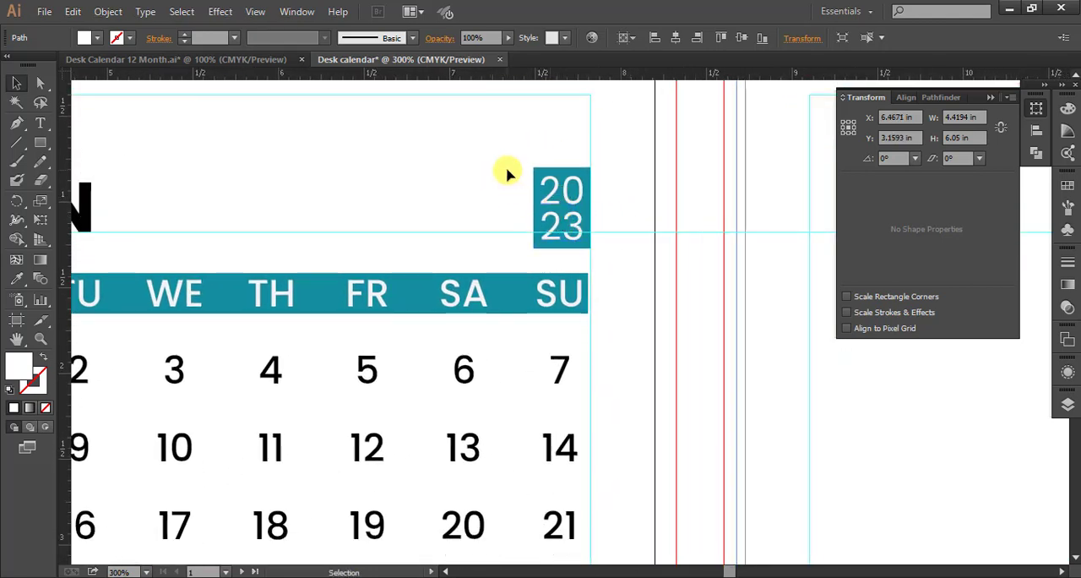
key("ctrl+z")
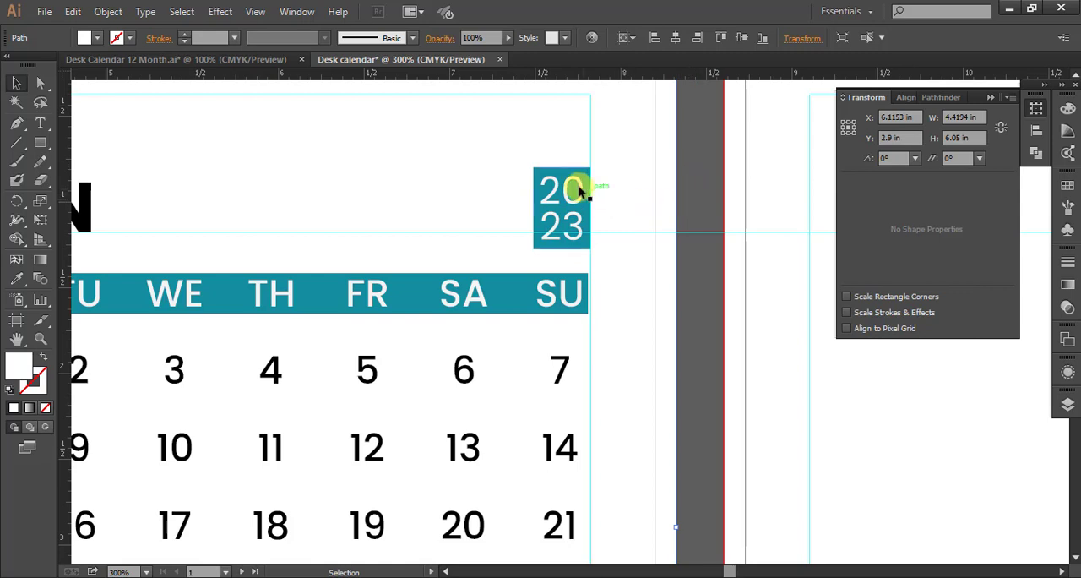
left_click(731, 162)
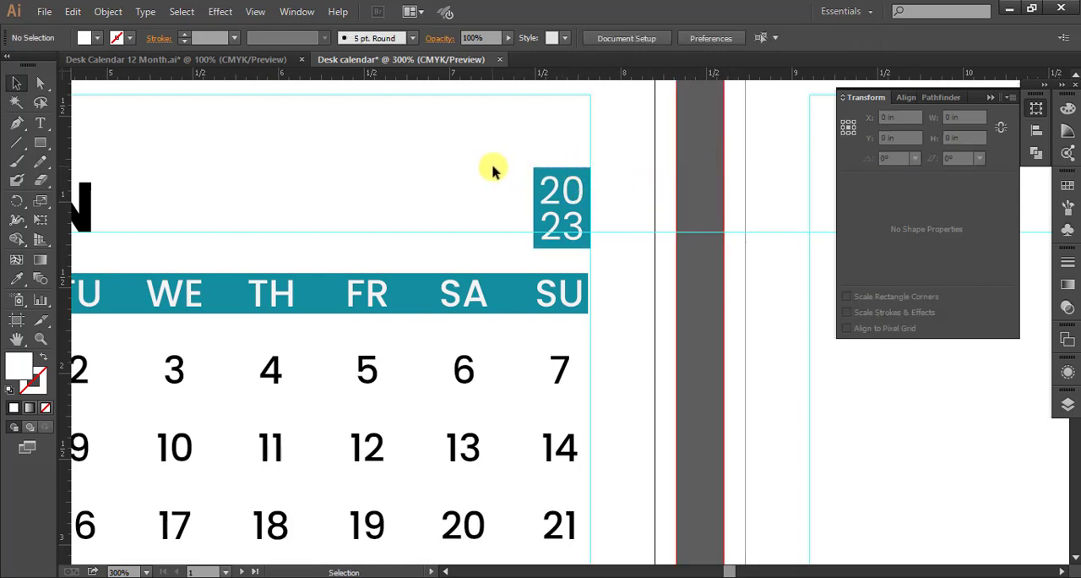
Move the year text and its teal rectangle up together until the rectangle's lower edge sits on the JAN baseline guide.
left_click_drag(495, 172, 583, 242)
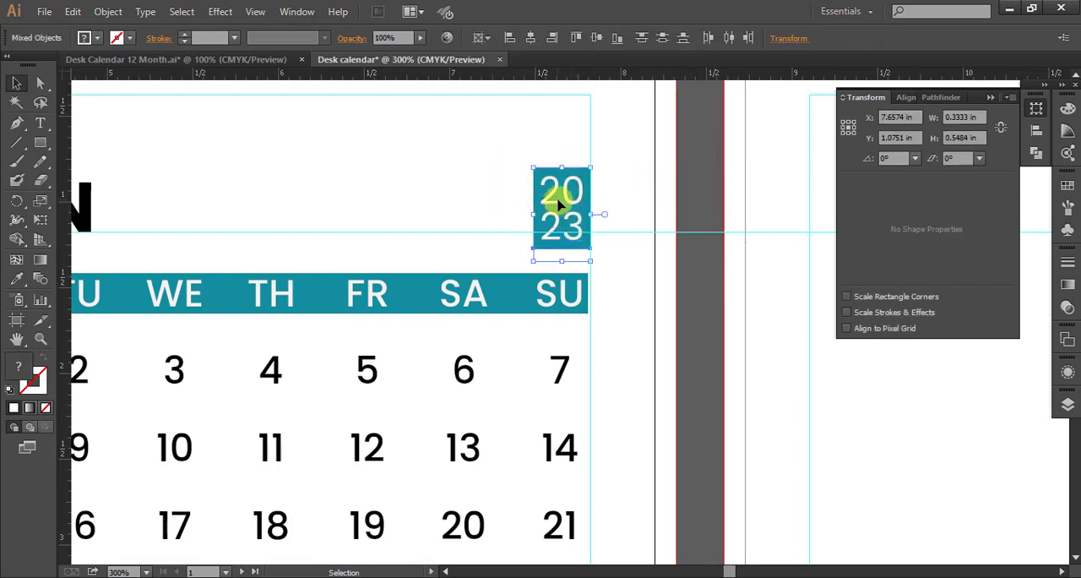
key("Up")
key("Up")
key("Up")
key("Up")
key("Up")
key("Up")
key("Up")
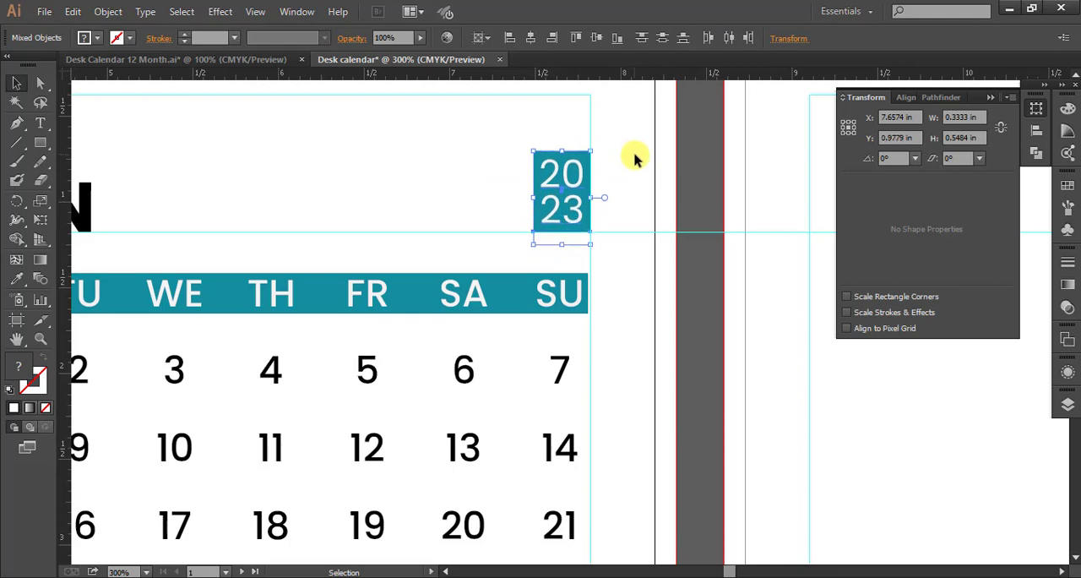
left_click(669, 207)
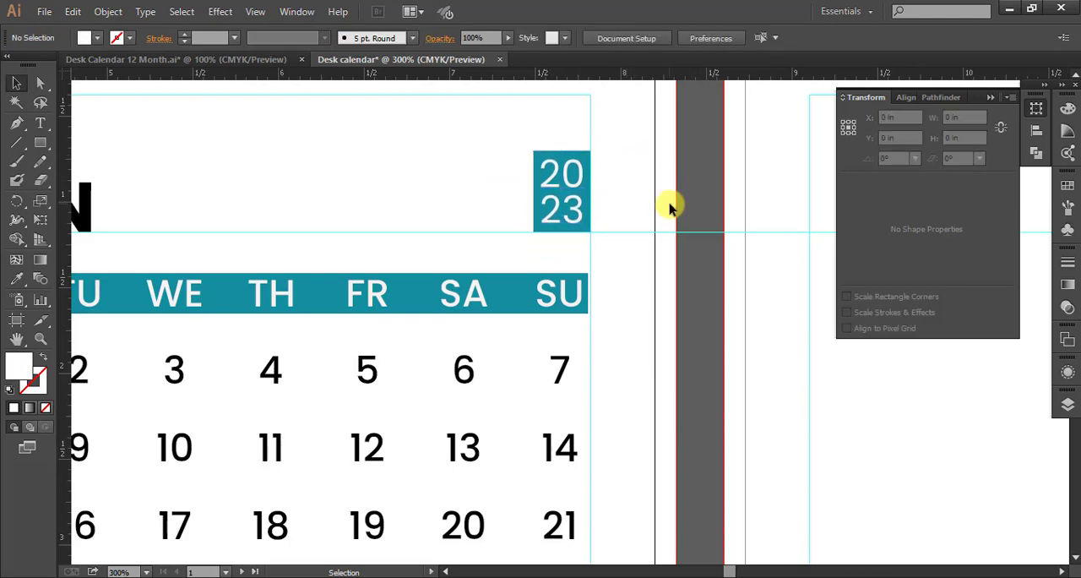
Draw a rectangle about 3.725 x 0.717 in beneath the date grid, down to the margin guides, and fill it with the weekday bar's teal.
scroll(601, 214, "down", 3)
left_click_drag(708, 236, 707, 202)
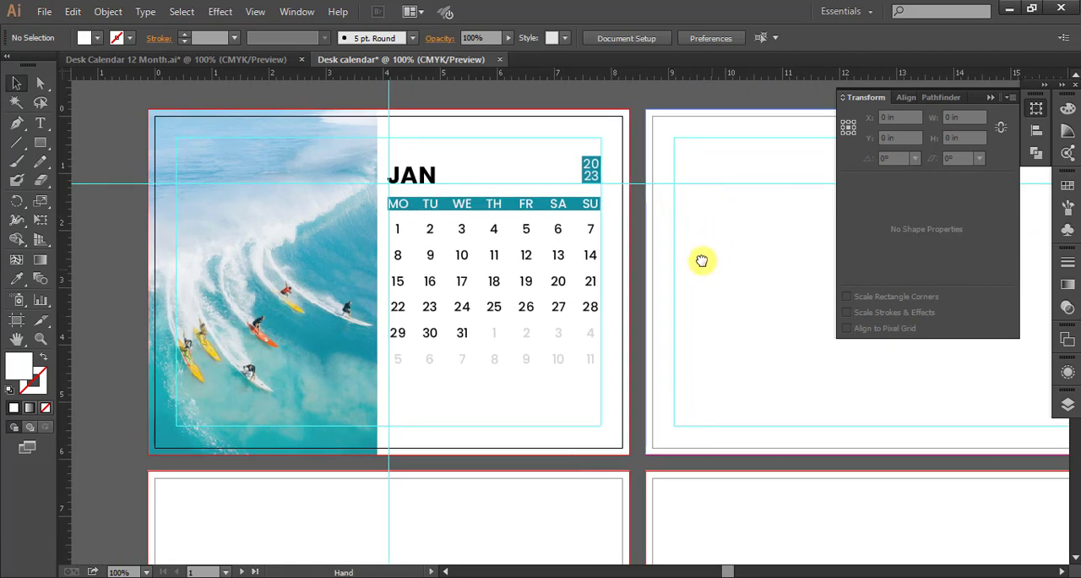
left_click_drag(702, 261, 698, 248)
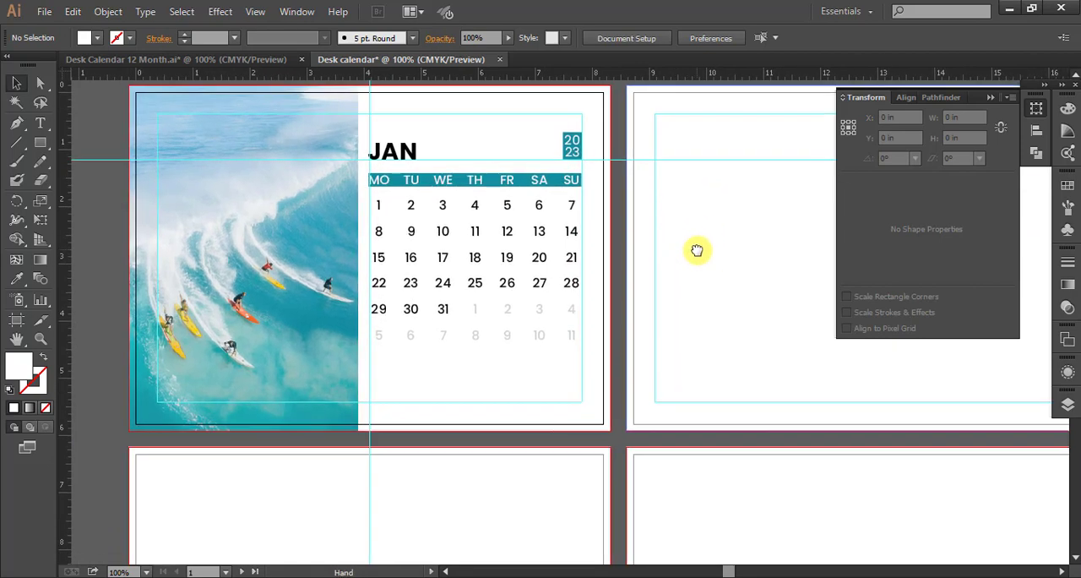
left_click(43, 144)
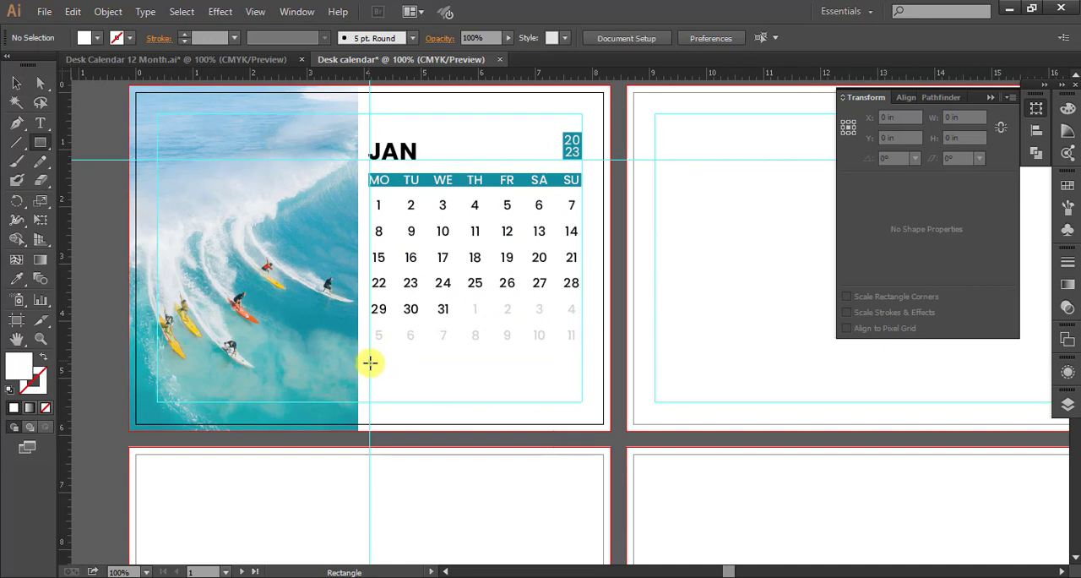
mouse_move(370, 362)
left_mouse_down()
mouse_move(485, 401)
mouse_move(582, 401)
left_mouse_up()
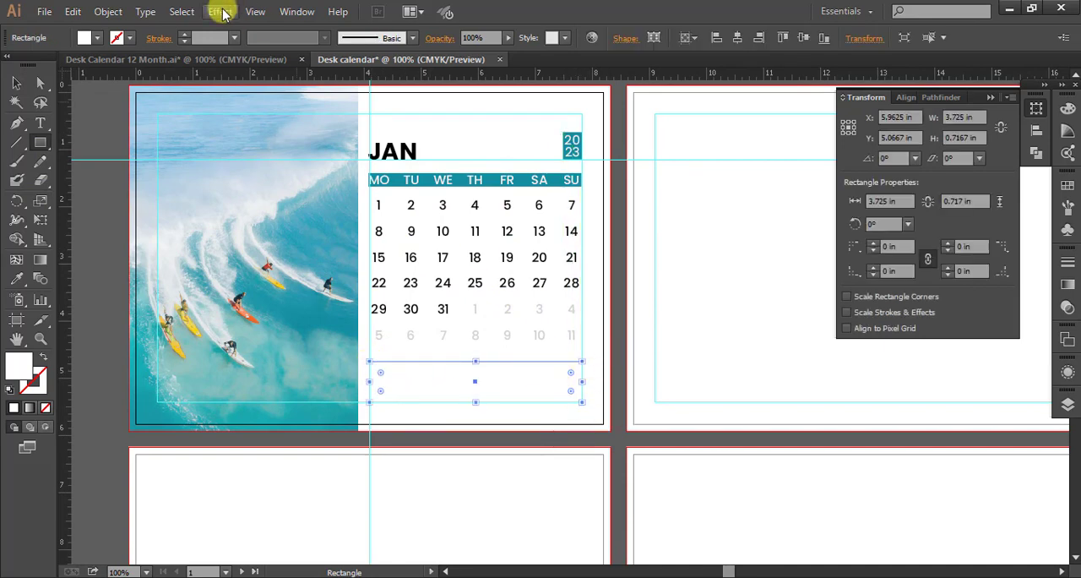
key("i")
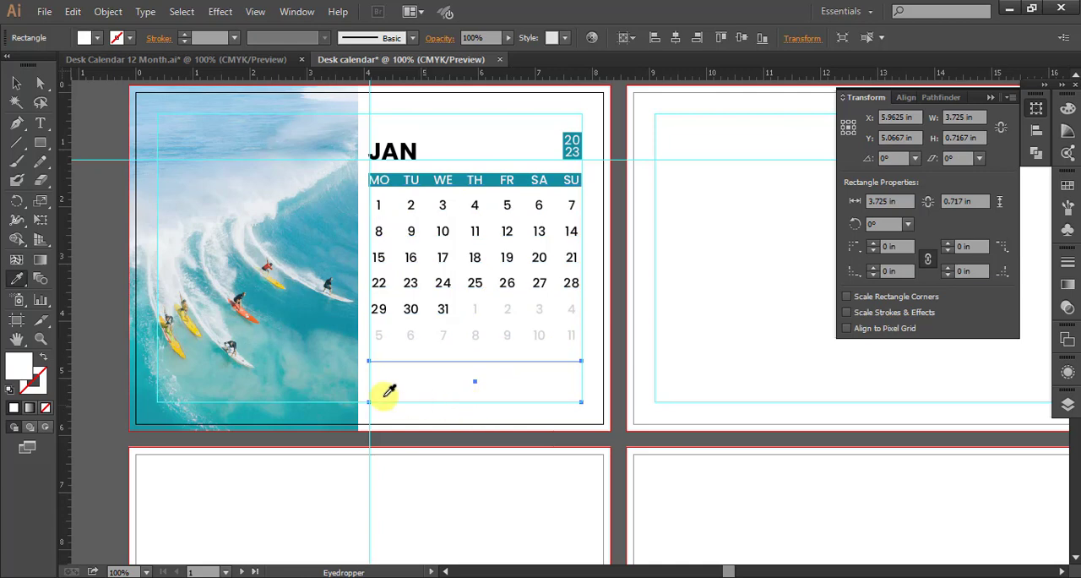
left_click(461, 177)
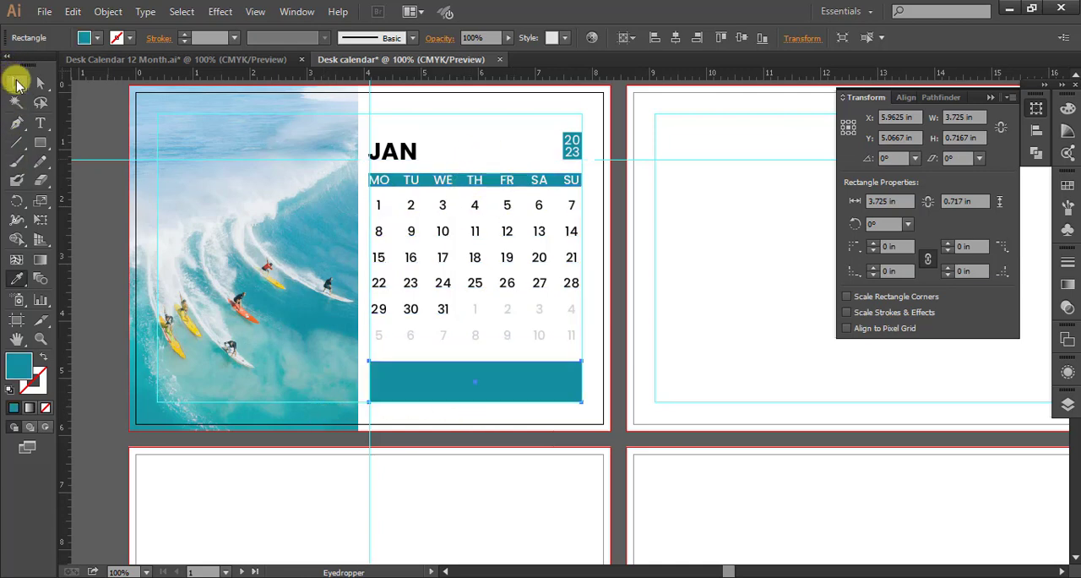
left_click(17, 82)
left_click(463, 127)
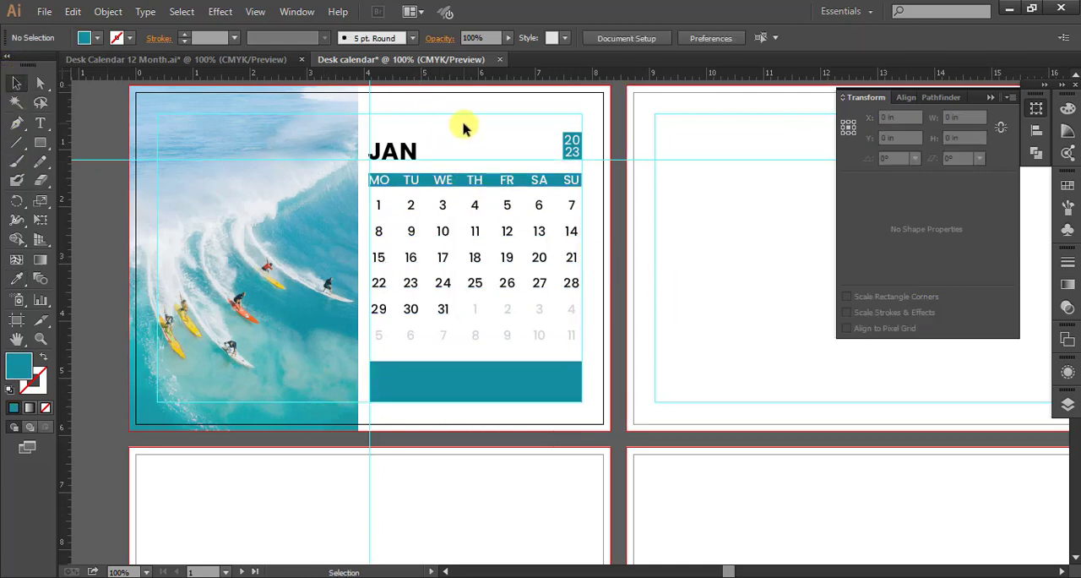
Add the text NOTE near the upper-left corner of the teal bar beneath the date grid.
scroll(473, 325, "up", 2)
left_click_drag(483, 334, 522, 229)
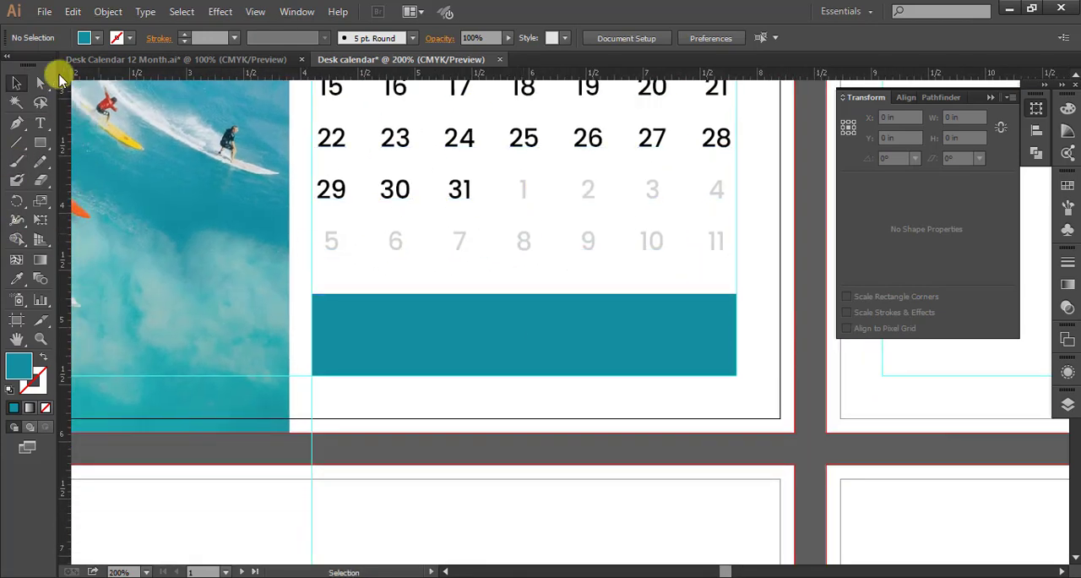
left_click(37, 127)
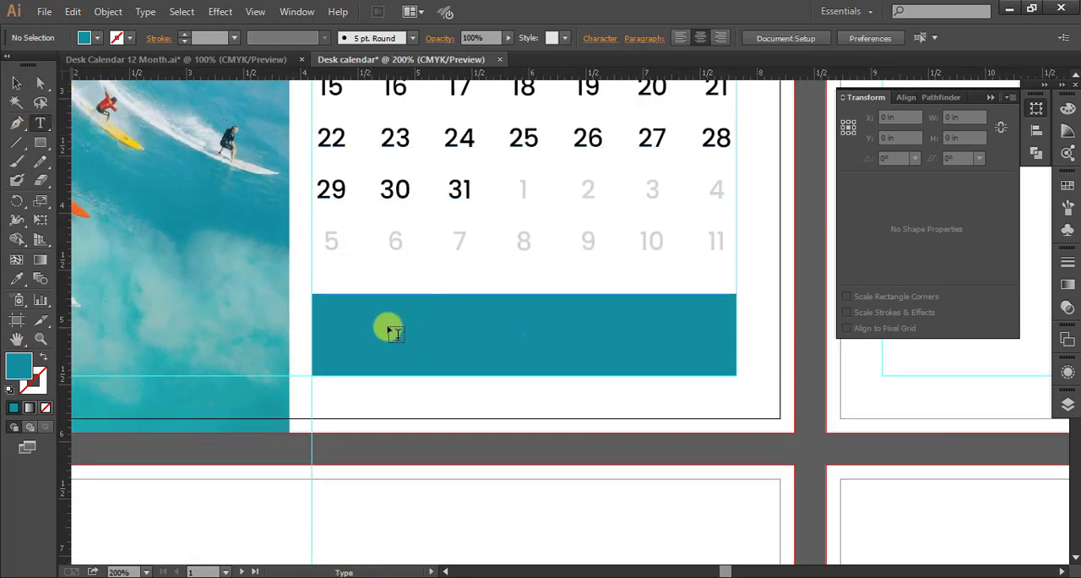
left_click(97, 37)
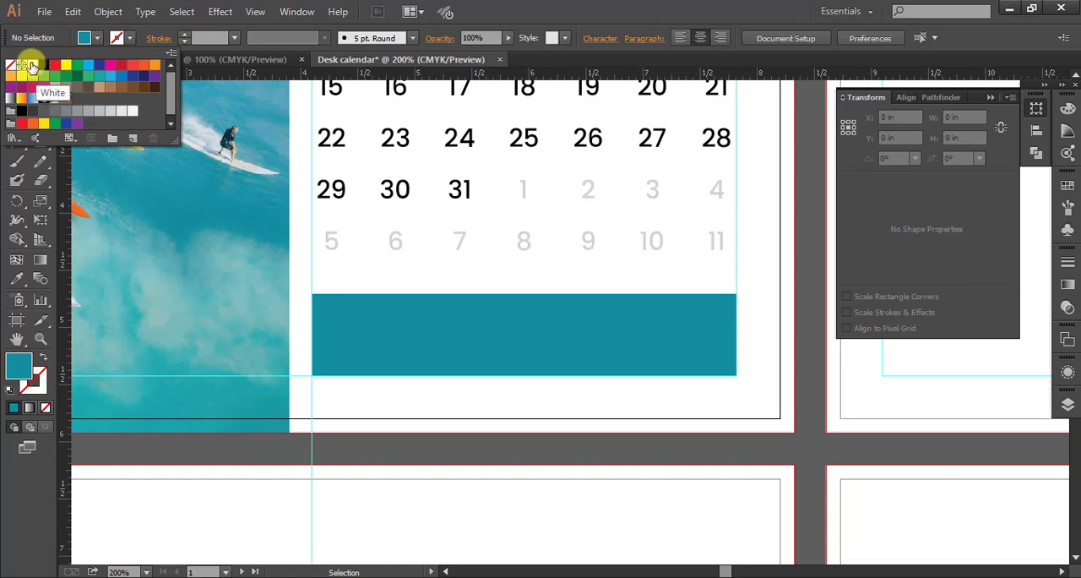
left_click(133, 112)
left_click(339, 315)
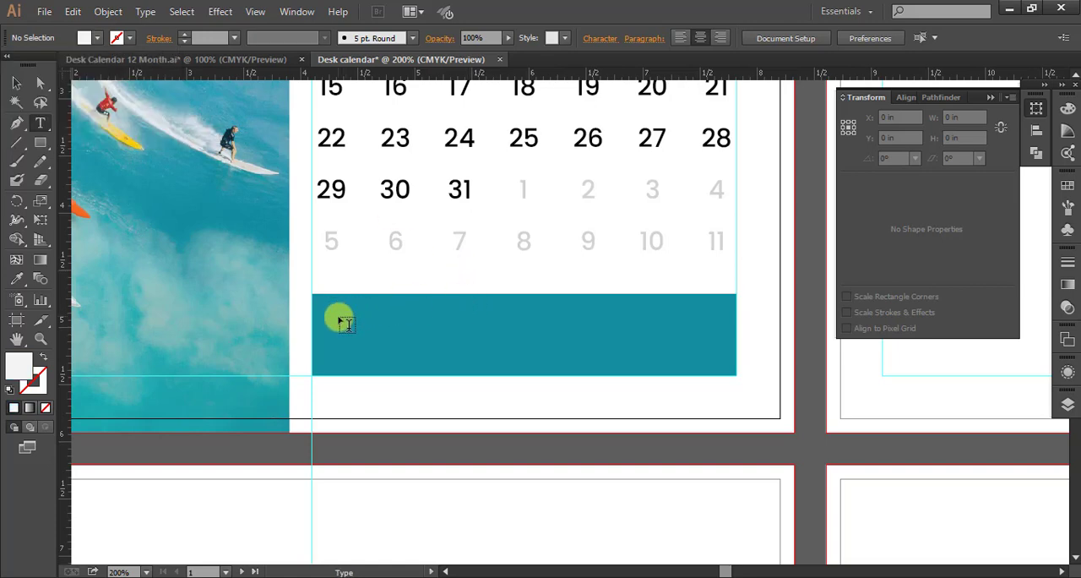
left_click(368, 335)
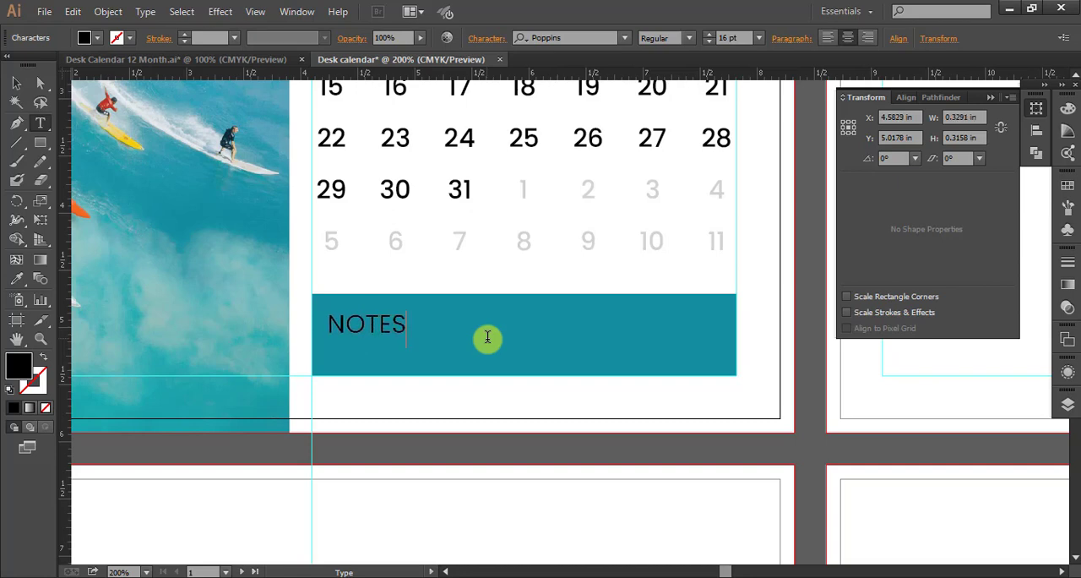
type("NOTES")
key("BackSpace")
key("Escape")
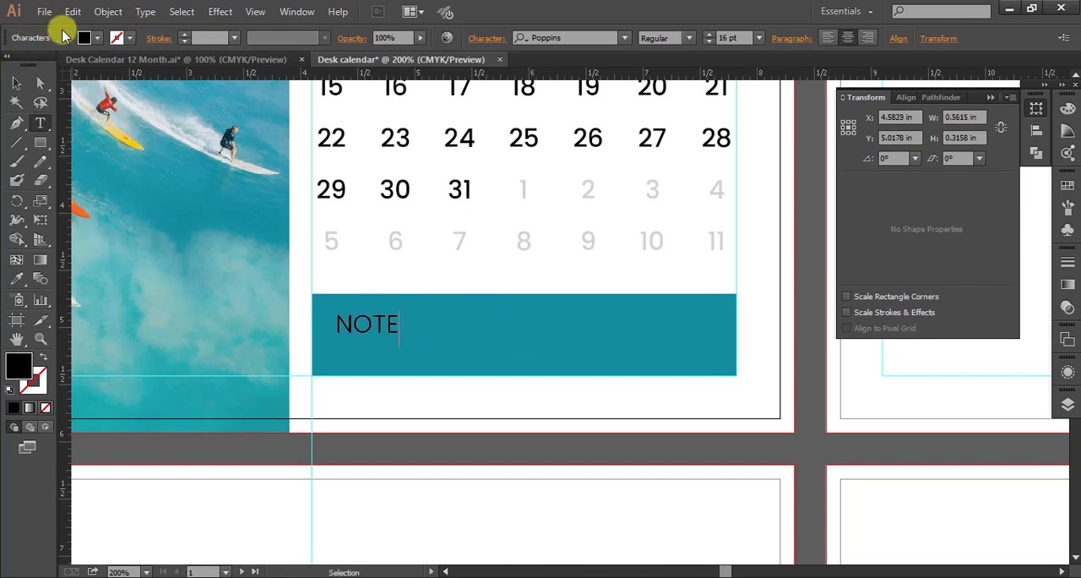
Recolour the NOTE text with the light grey swatch C=0 M=0 Y=0 K=5.
left_click(100, 39)
left_click(135, 112)
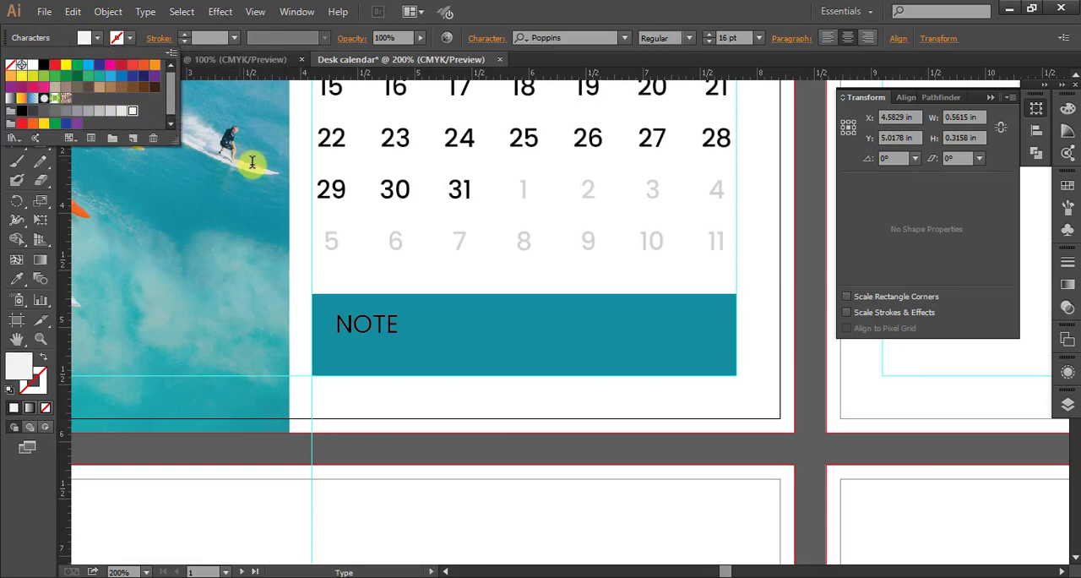
key("t")
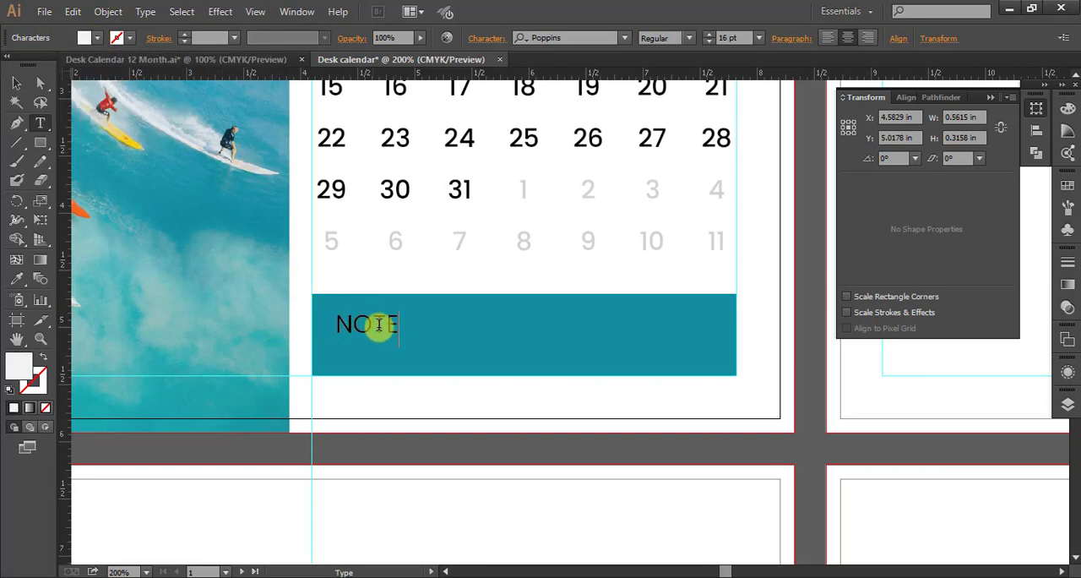
mouse_move(377, 321)
left_mouse_down()
mouse_move(406, 324)
mouse_move(271, 335)
left_mouse_up()
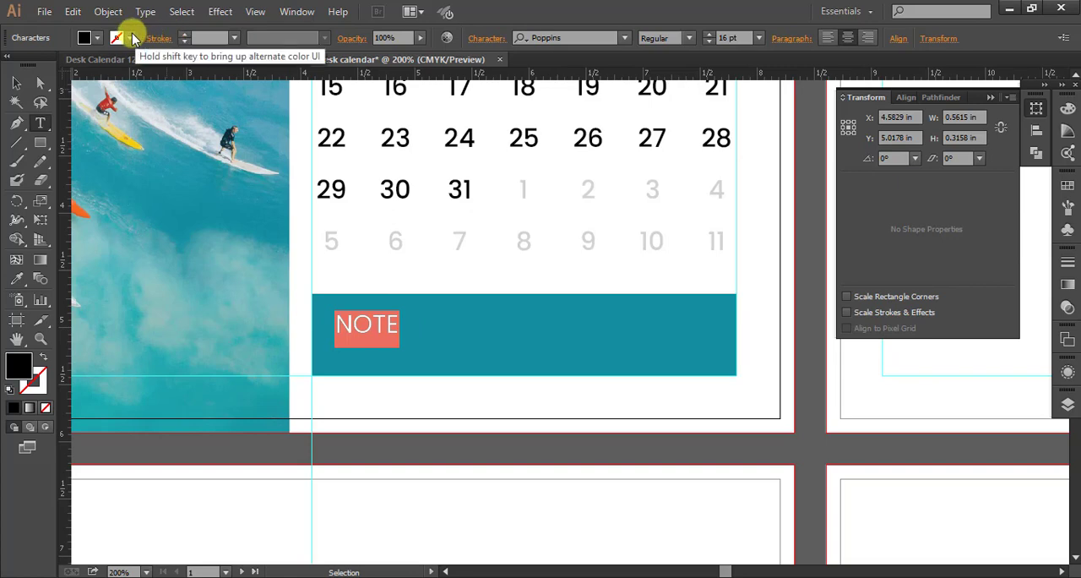
left_click(98, 38)
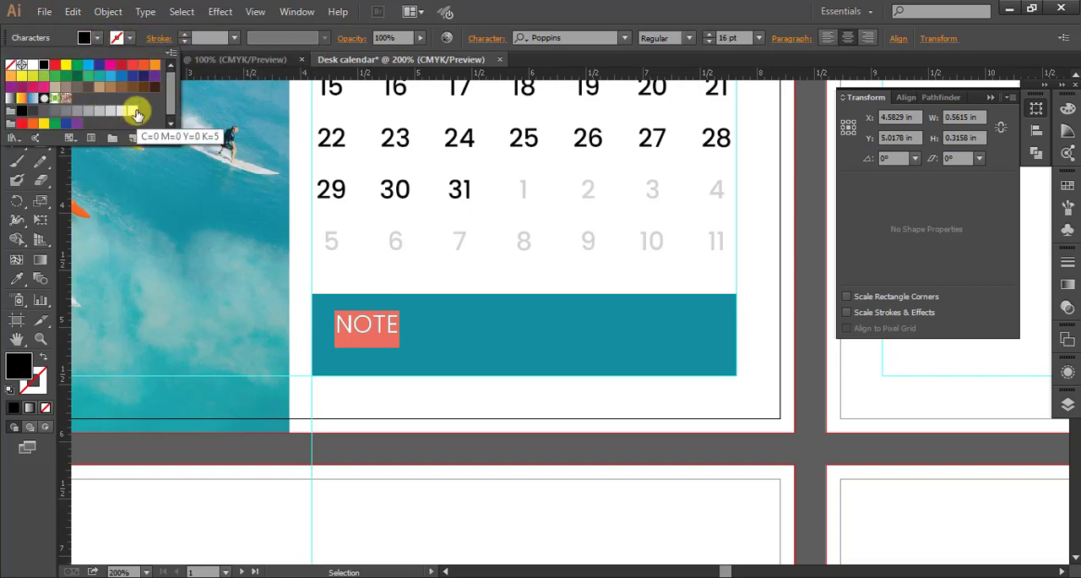
left_click(133, 111)
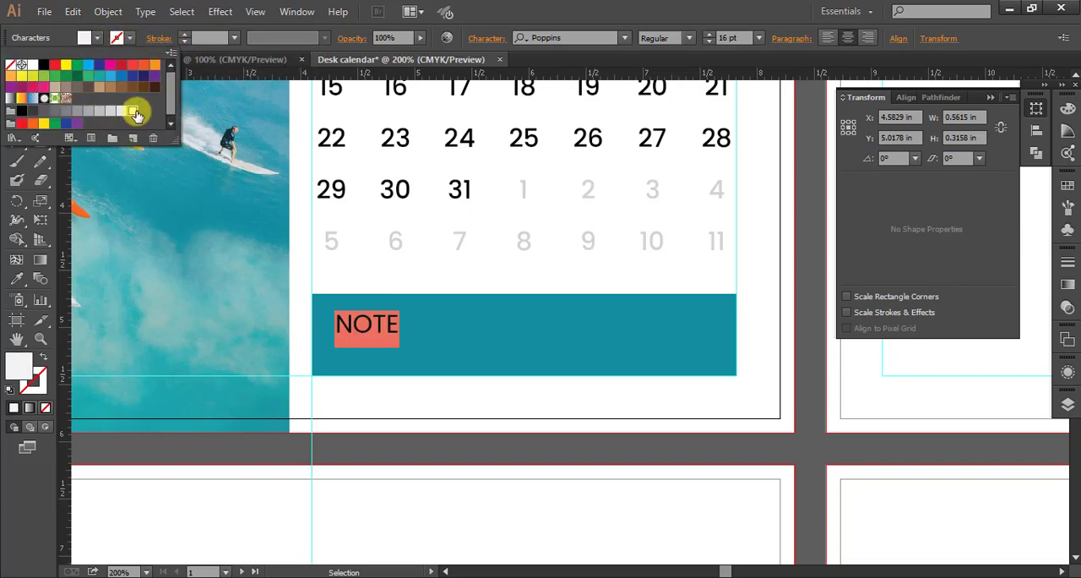
left_click(447, 336)
left_click(16, 82)
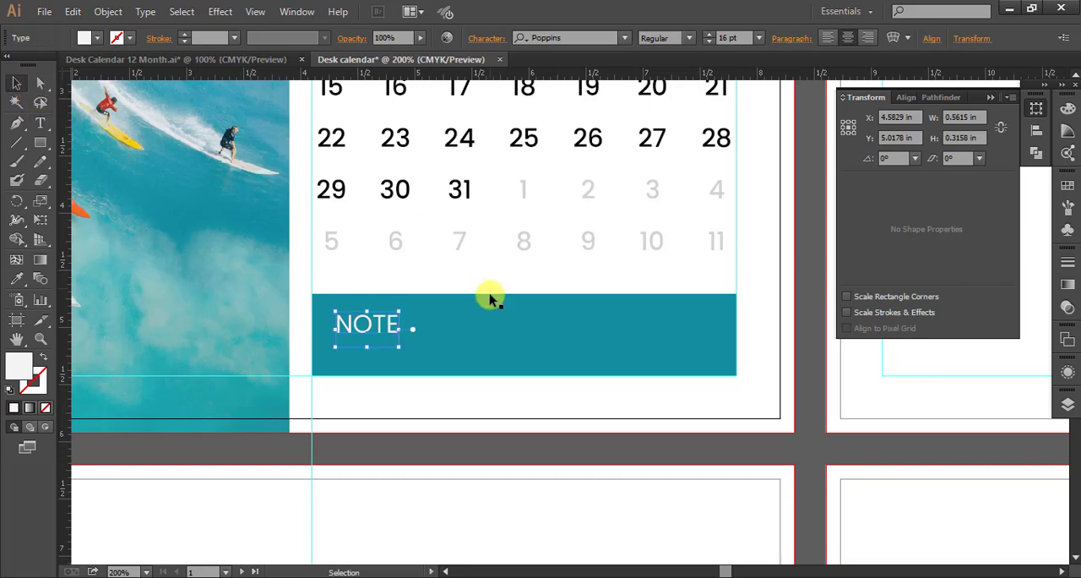
Set the NOTE text to 12 pt and move it closer to the teal bar's upper-left corner.
left_click_drag(375, 328, 355, 314)
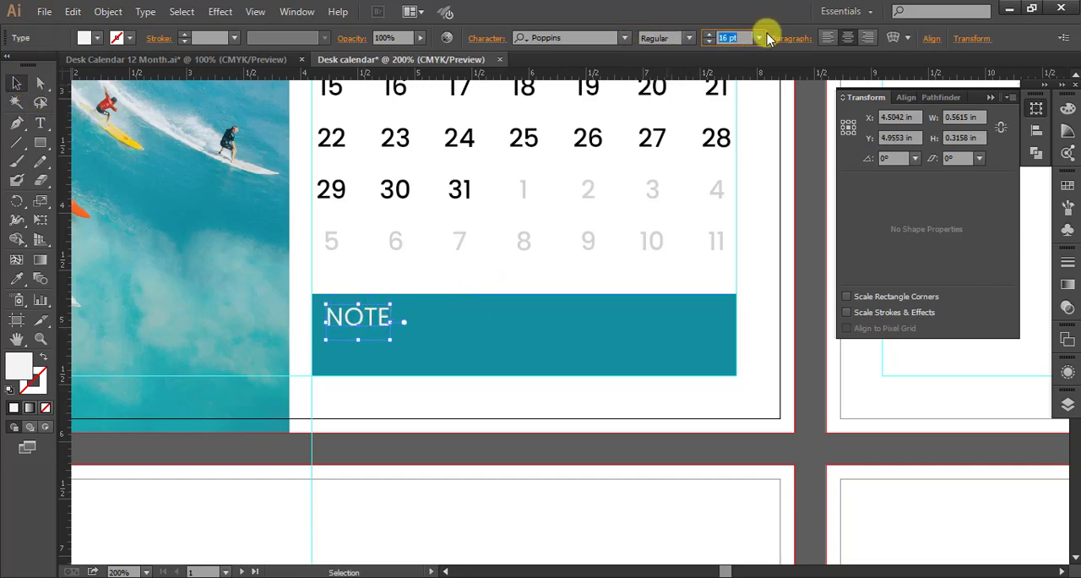
type("12")
key("Return")
left_click_drag(373, 322, 365, 317)
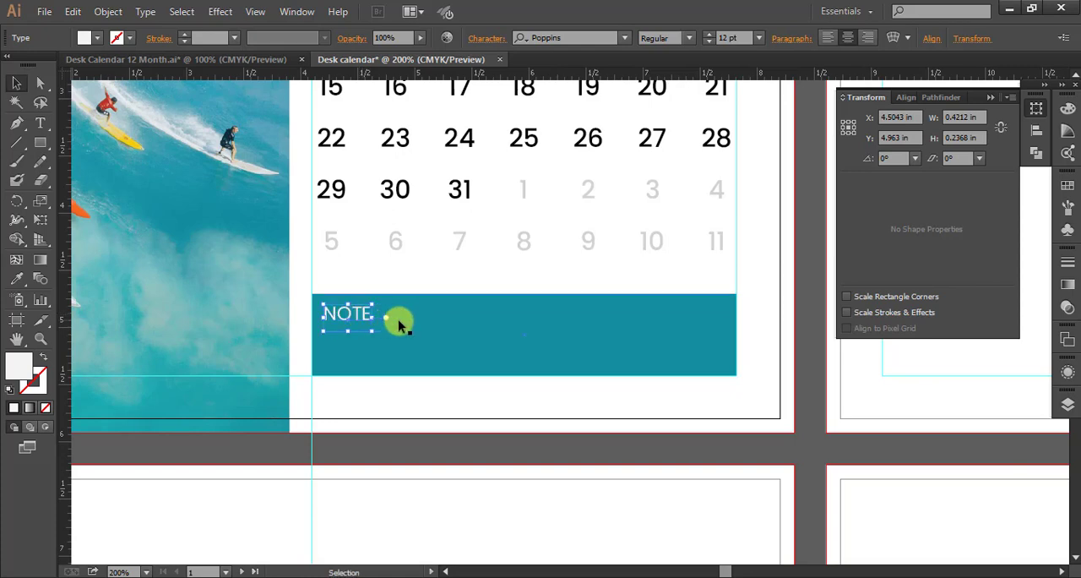
Draw a straight horizontal line on the NOTE baseline, from just after the word to near the teal bar's right end.
left_click(467, 303)
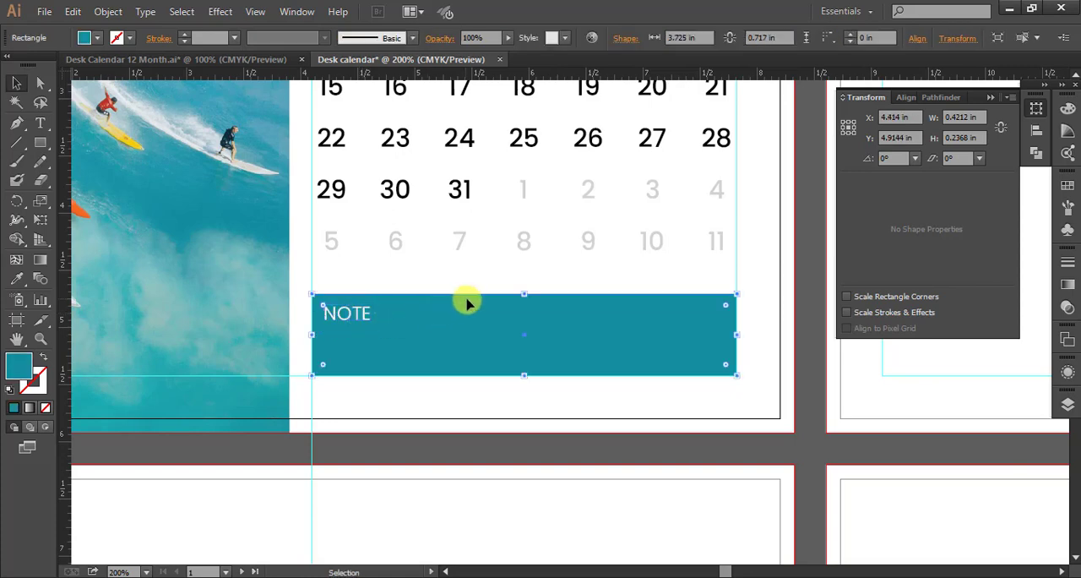
left_click(18, 146)
scroll(398, 321, "up", 2)
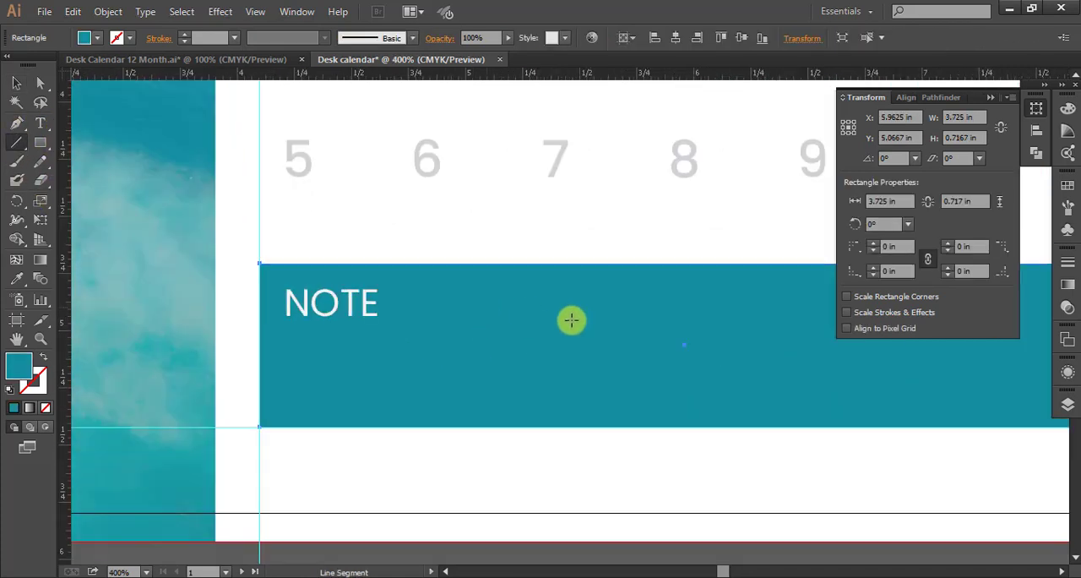
scroll(473, 313, "right", 3)
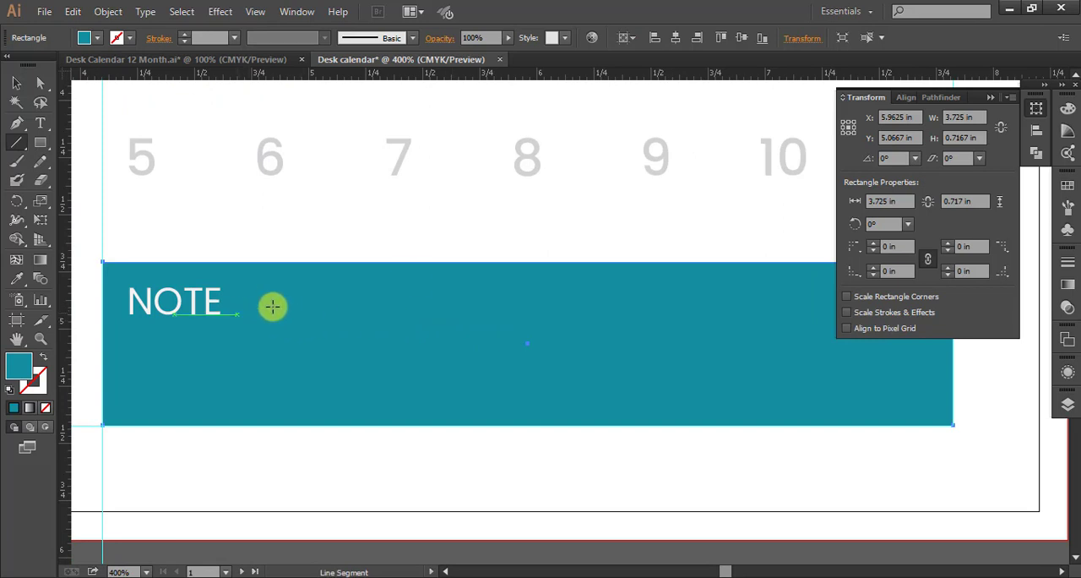
key("v")
left_click(991, 100)
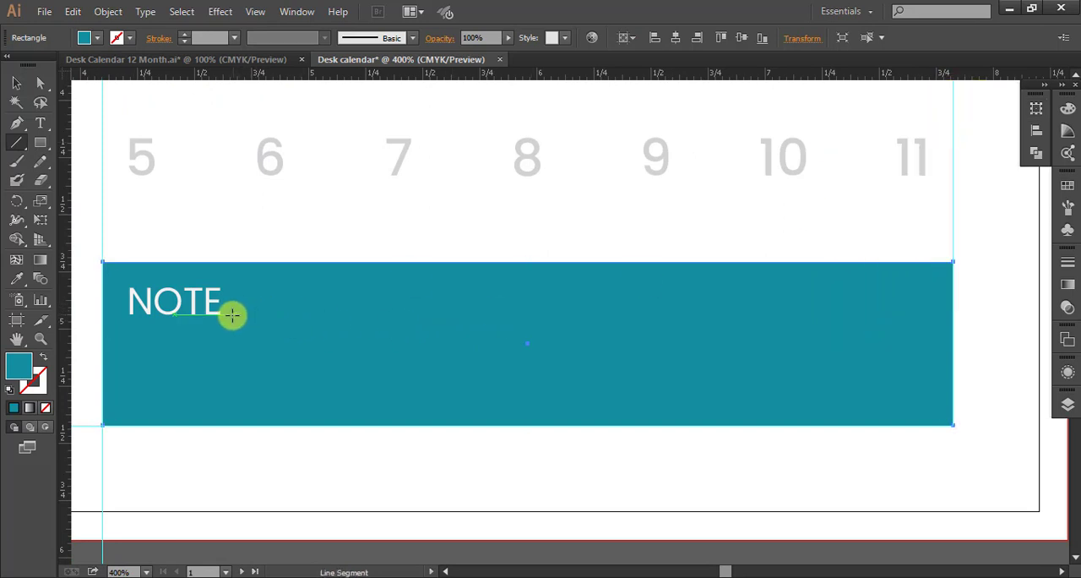
left_click_drag(239, 313, 915, 312)
Give the line beside NOTE a 0.8 pt stroke in the light grey swatch C=0 M=0 Y=0 K=5.
key("v")
left_click(130, 38)
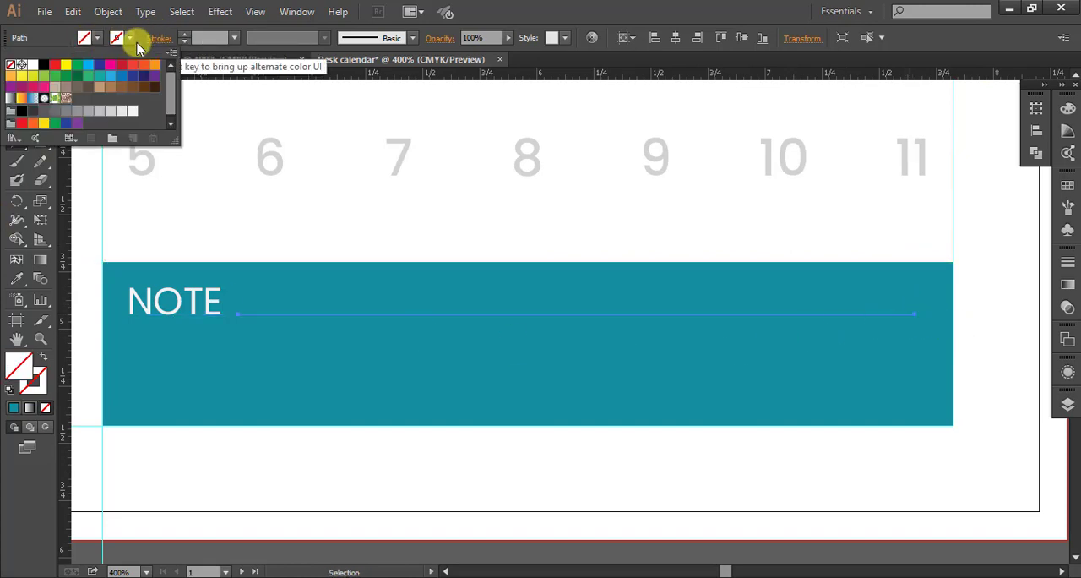
left_click(132, 112)
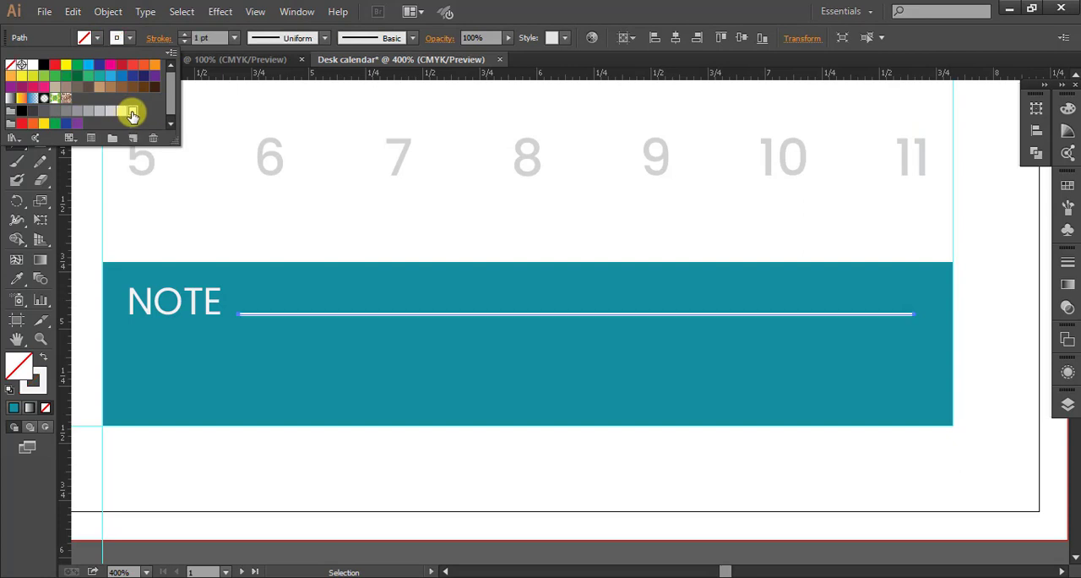
left_click(132, 38)
key("backslash")
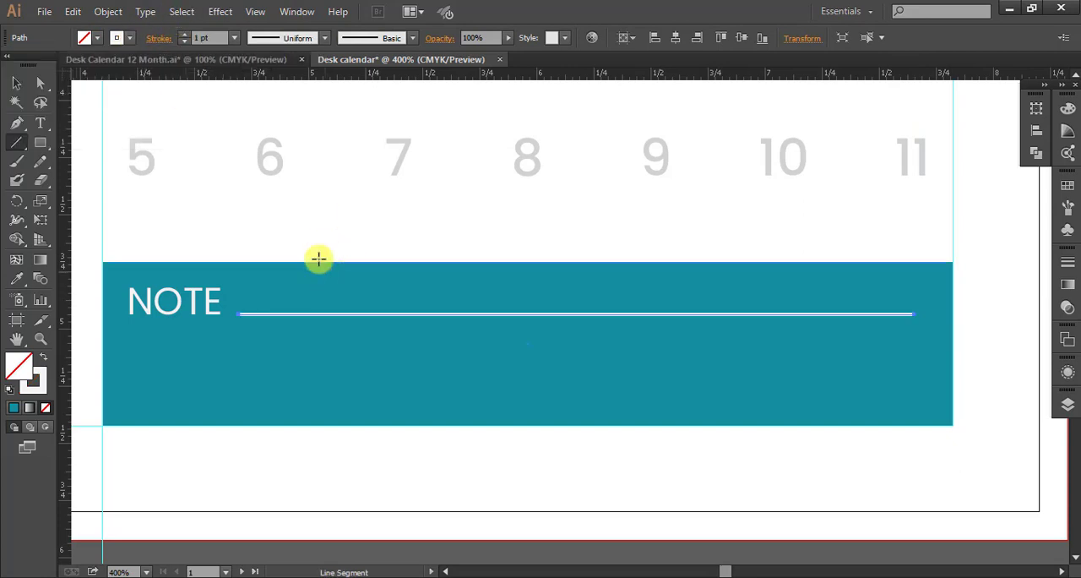
scroll(212, 39, "up", 8)
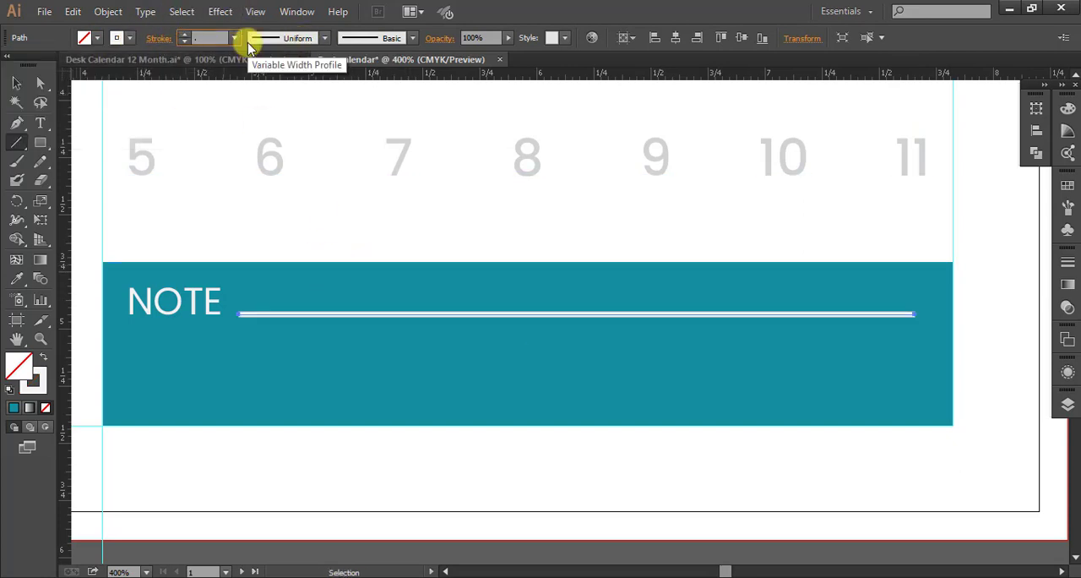
key("Return")
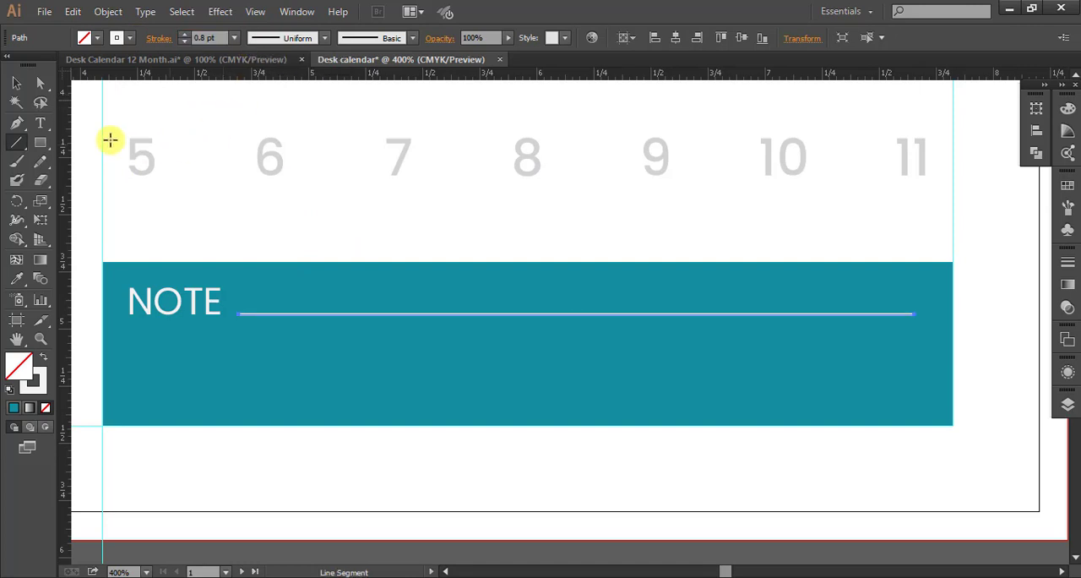
left_click(16, 82)
left_click(468, 380)
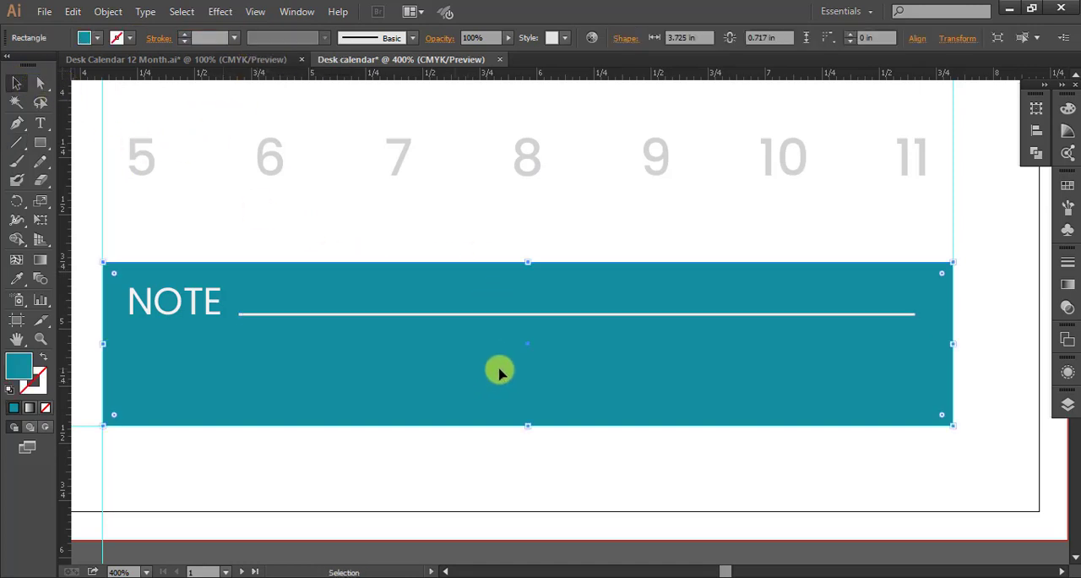
Duplicate the writing line twice straight down inside the teal bar with equal spacing.
scroll(395, 359, "down", 1)
left_click_drag(325, 375, 409, 359)
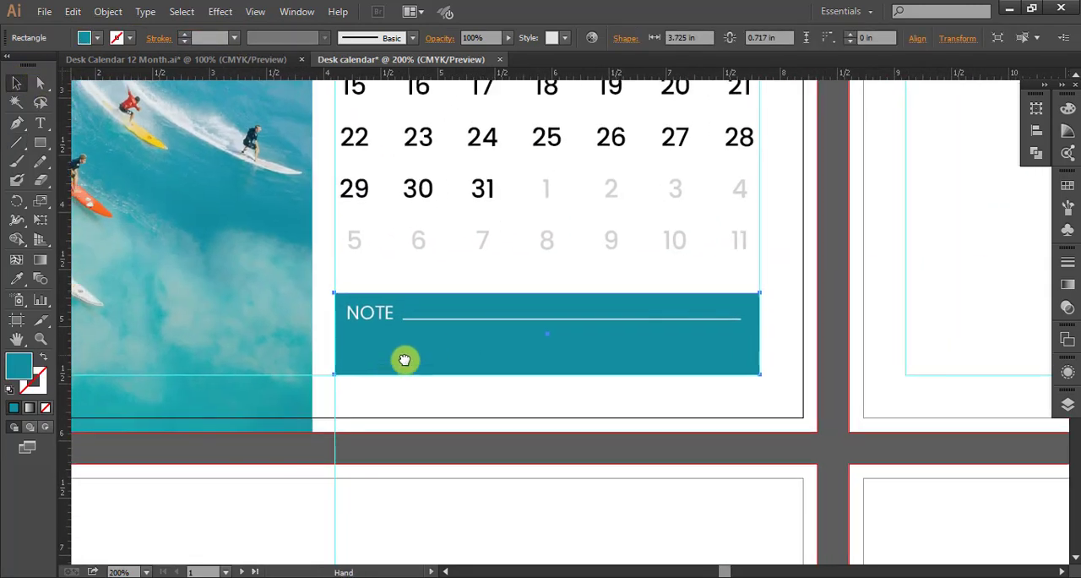
left_click(676, 320)
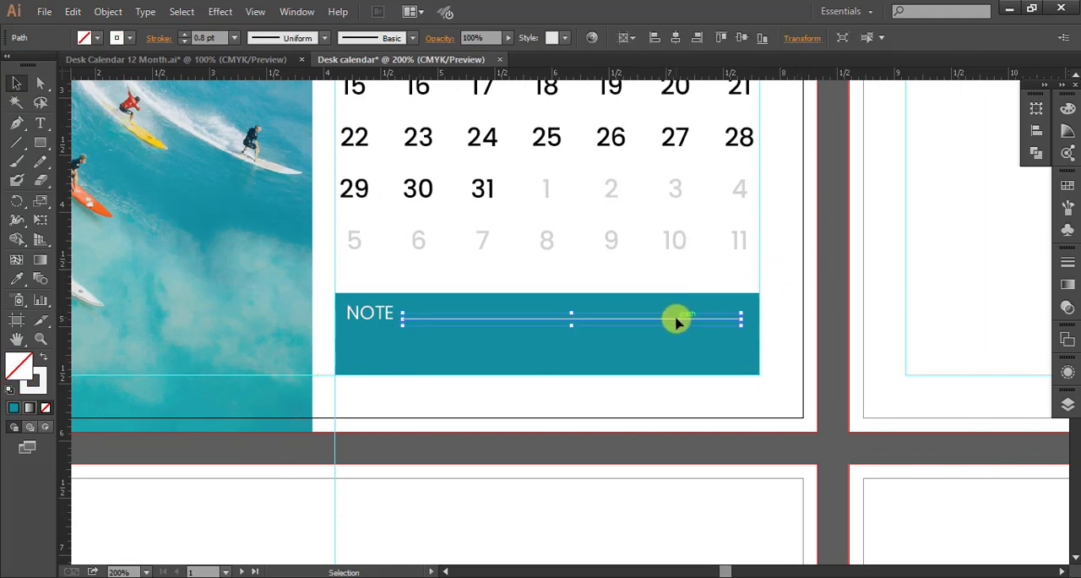
left_click_drag(676, 326, 680, 342)
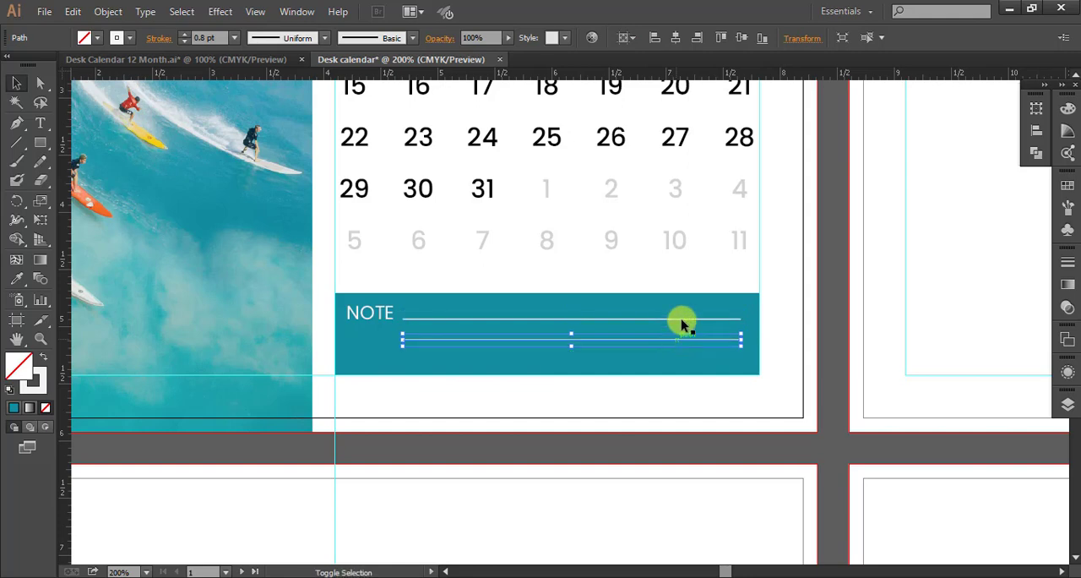
scroll(737, 229, "right", 2)
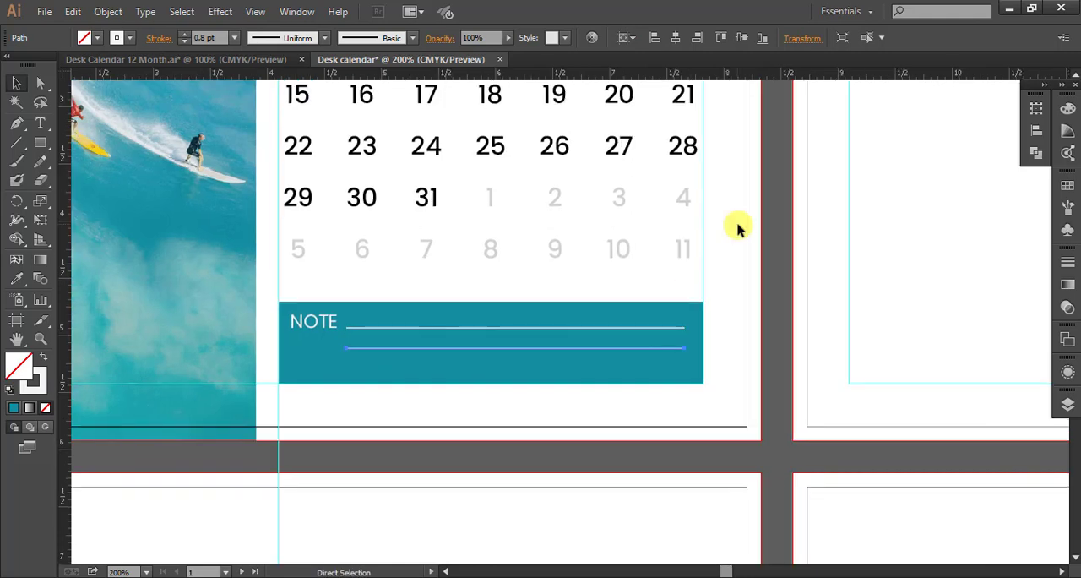
Extend the two lower writing lines together leftward to the left edge of the word NOTE.
left_click(354, 348)
scroll(384, 333, "up", 4)
left_click_drag(506, 311, 762, 224)
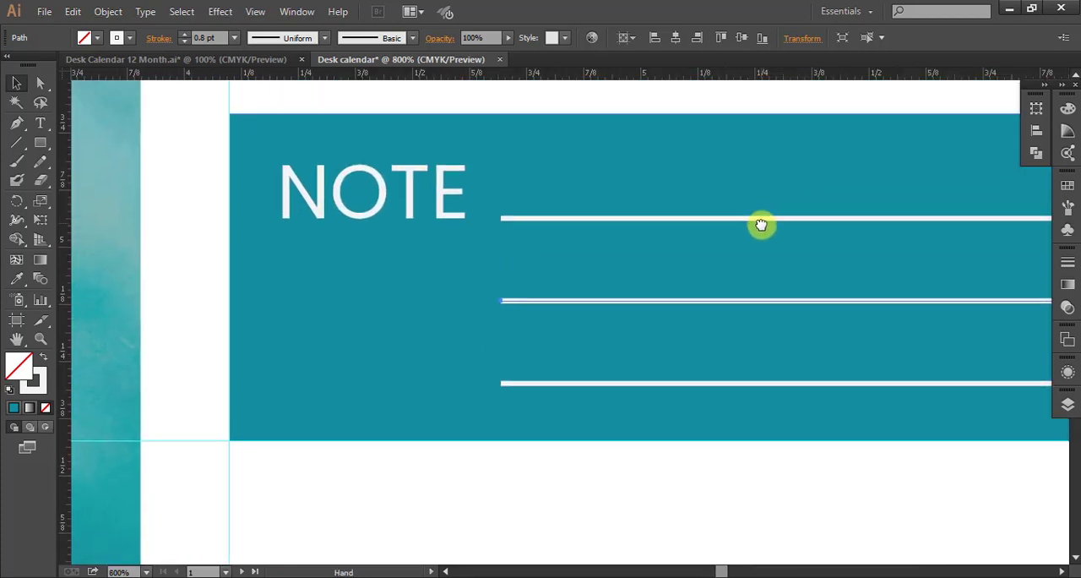
left_click(513, 386, "shift")
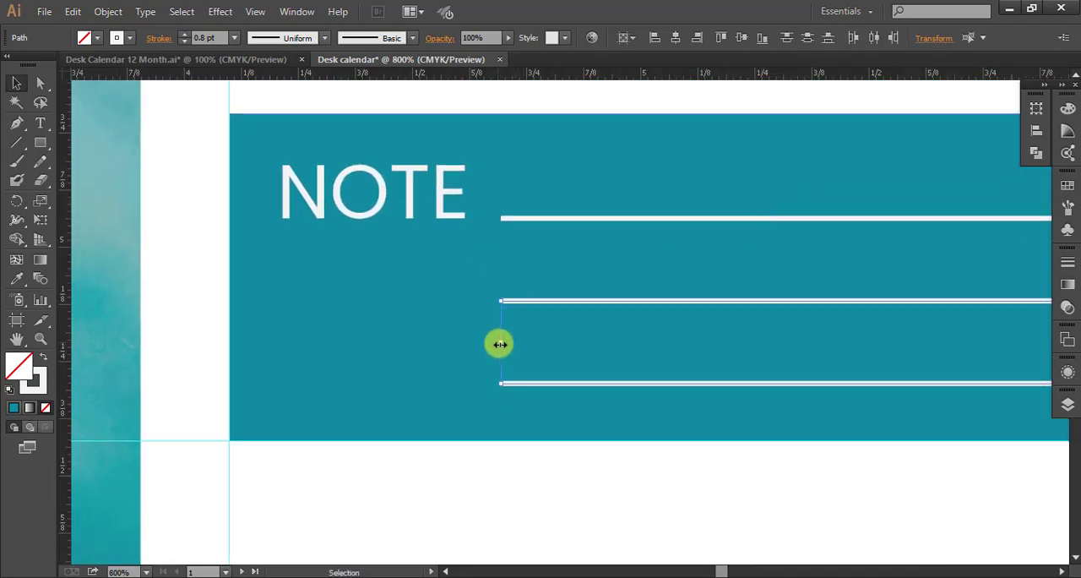
left_click_drag(500, 343, 278, 354)
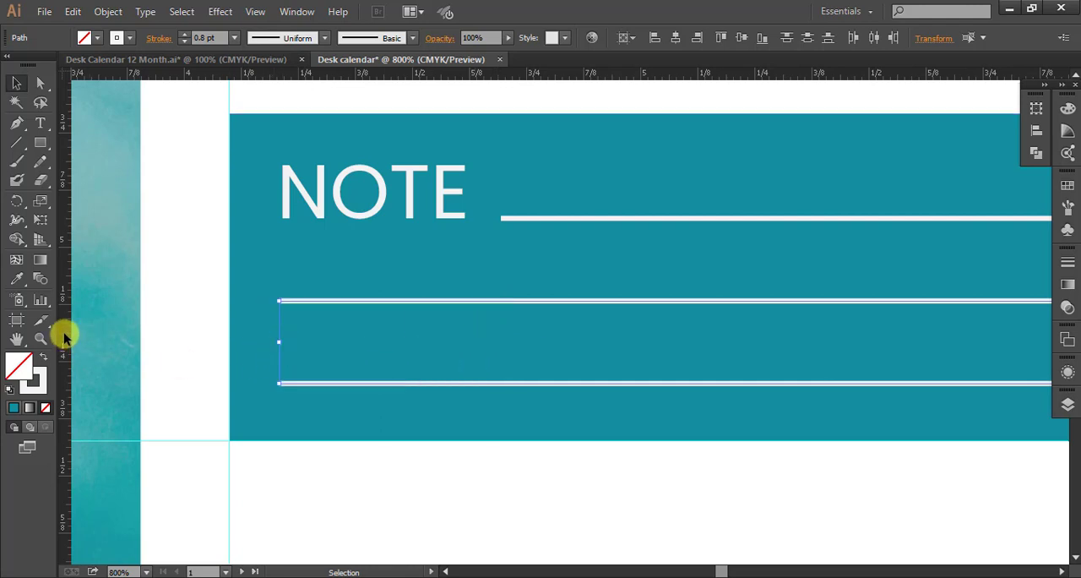
Place a vertical guide at the left edge of NOTE and snap the two lower lines' left ends to it.
left_click_drag(65, 330, 281, 332)
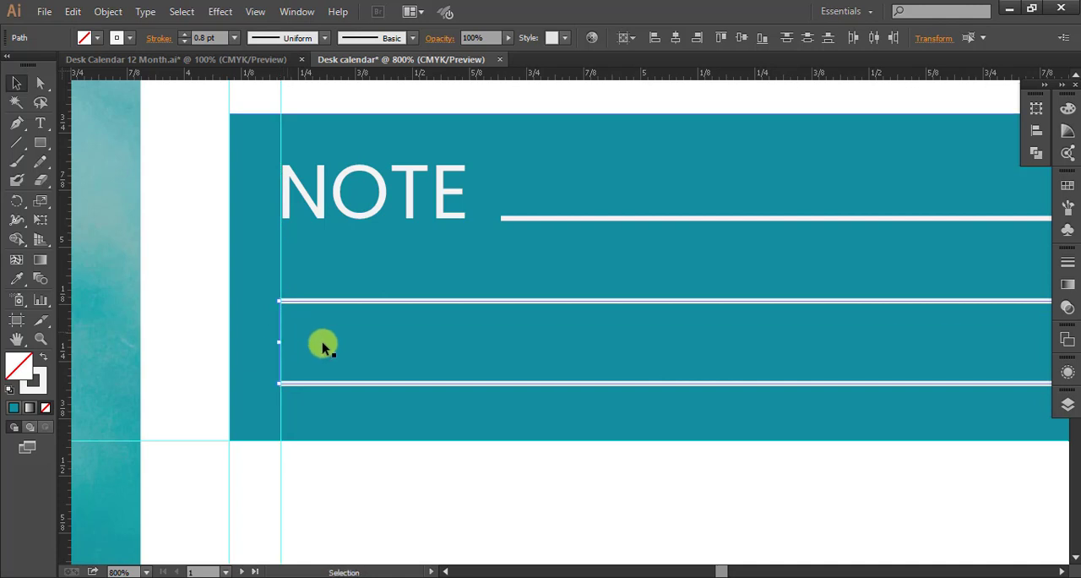
scroll(321, 362, "up", 2)
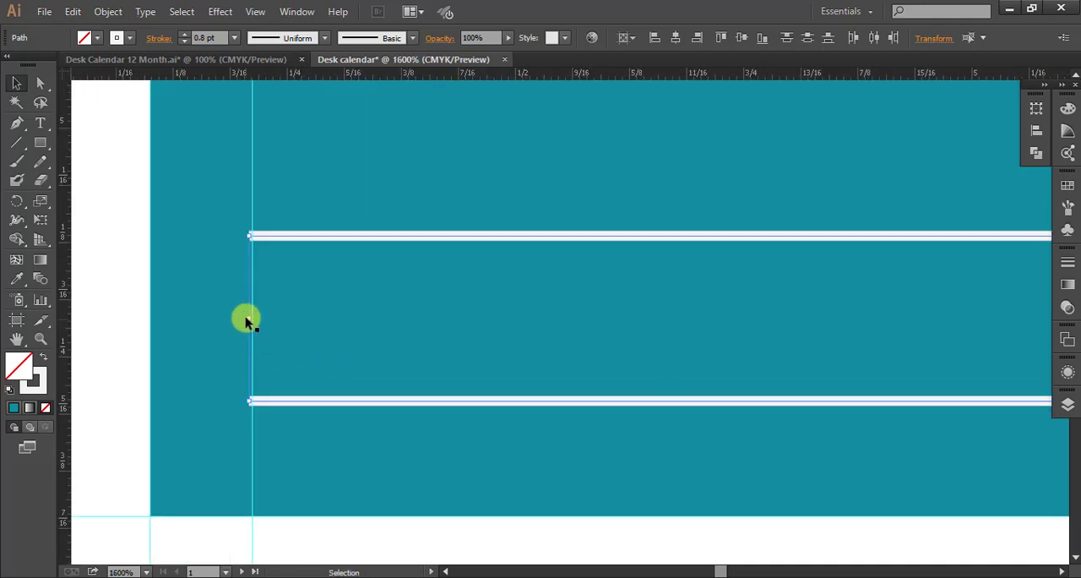
left_click_drag(249, 321, 251, 322)
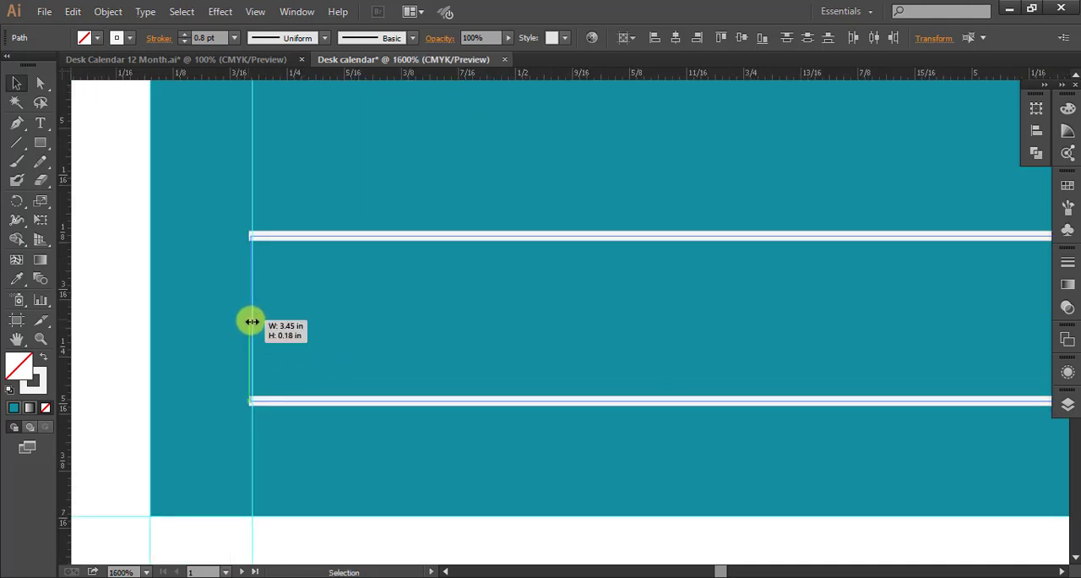
left_click(486, 315)
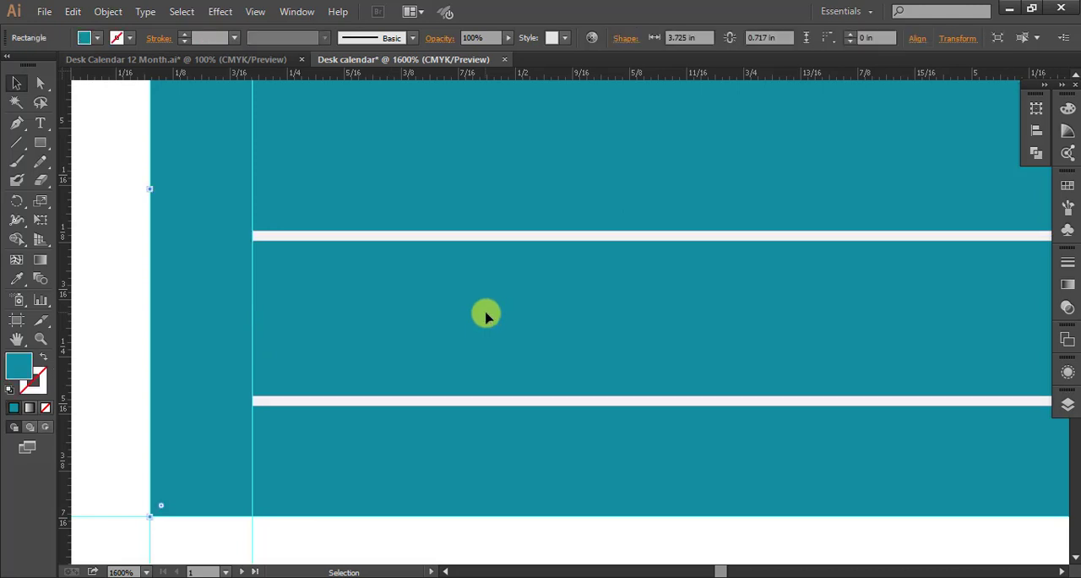
Review the lined note bar in the context of the January page layout.
scroll(389, 311, "down", 5)
scroll(486, 315, "down", 1)
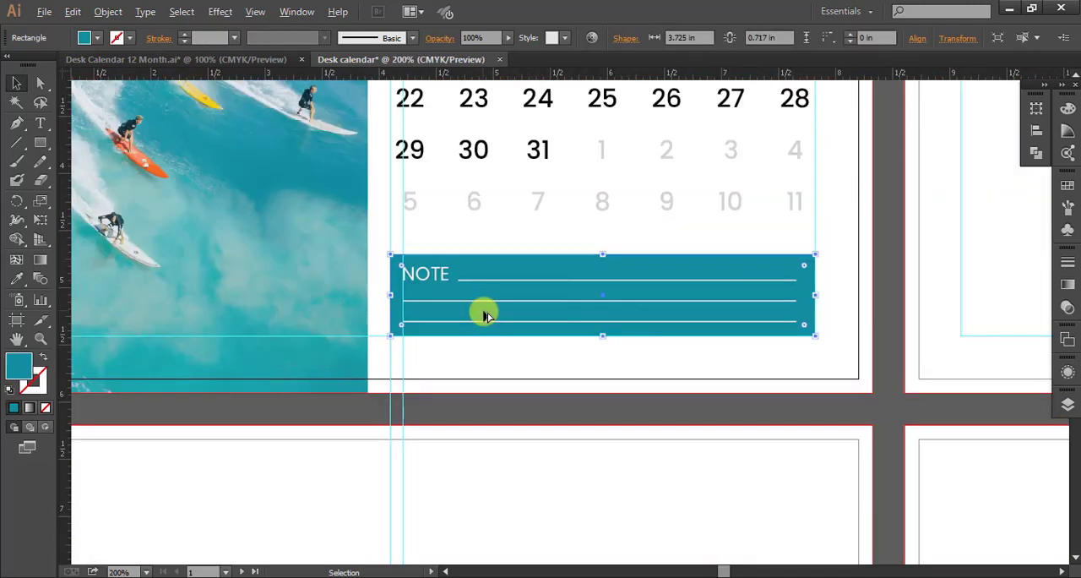
scroll(486, 316, "down", 1)
left_click_drag(713, 313, 657, 285)
scroll(559, 271, "down", 1)
left_click_drag(576, 175, 583, 295)
scroll(435, 418, "up", 3)
left_click_drag(583, 381, 555, 254)
Draw a narrow teal rectangle about 0.028 x 0.194 in below the note bar, flush with its left margin guide.
left_click(411, 340)
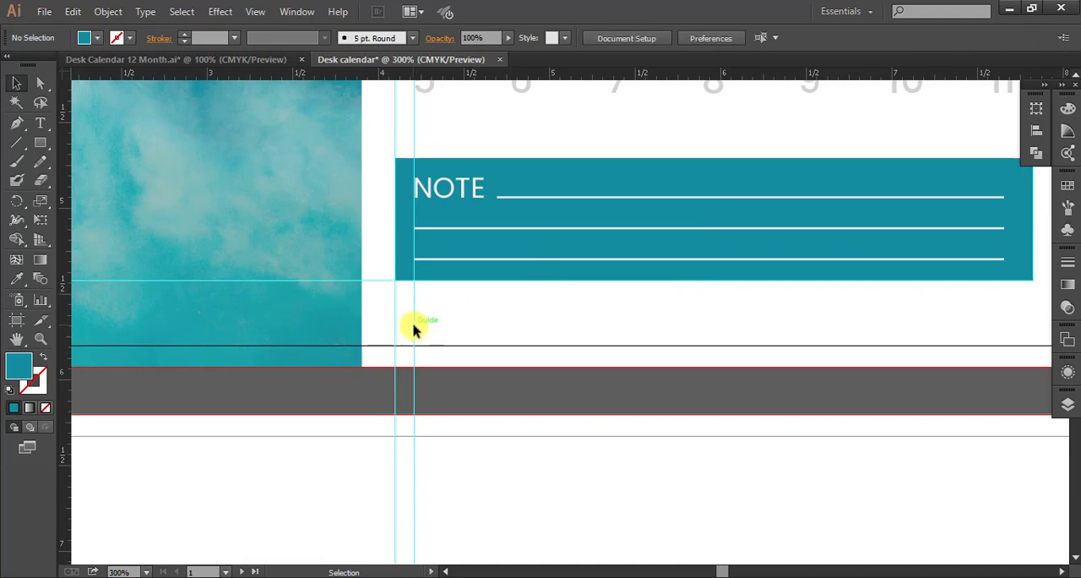
scroll(488, 330, "up", 1)
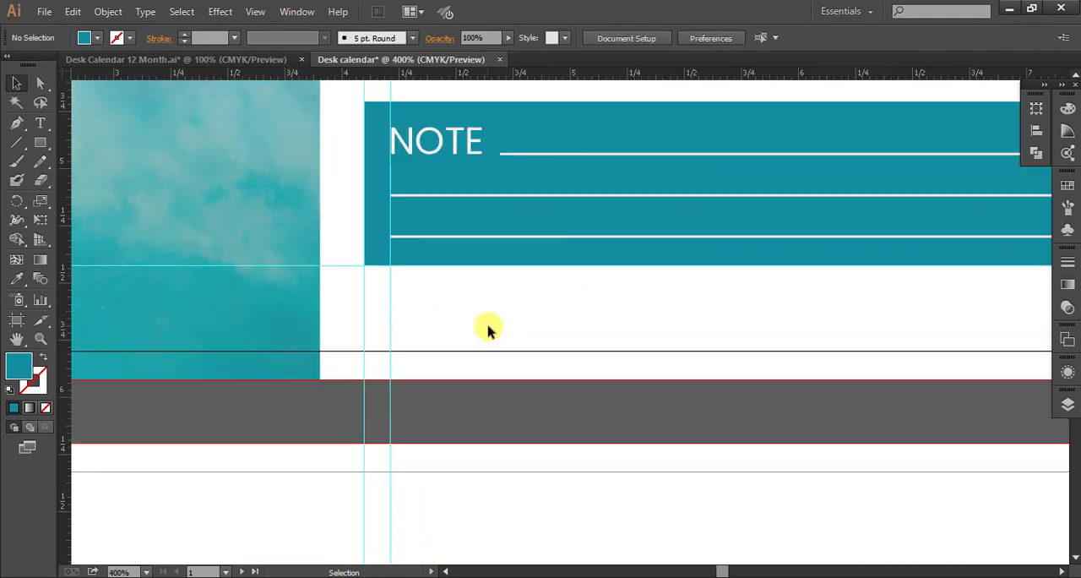
left_click_drag(461, 323, 492, 318)
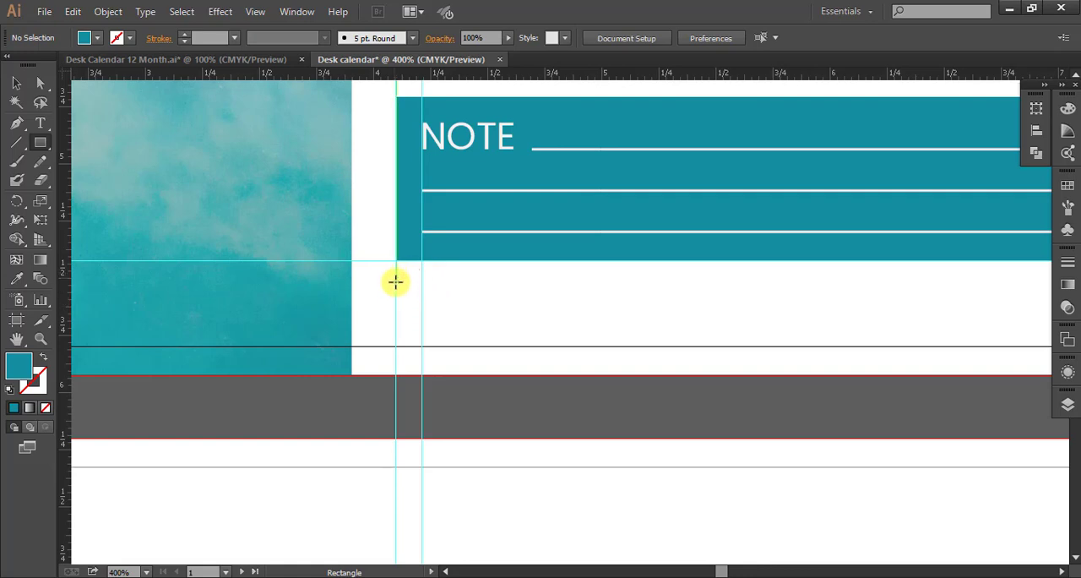
left_click_drag(396, 279, 403, 323)
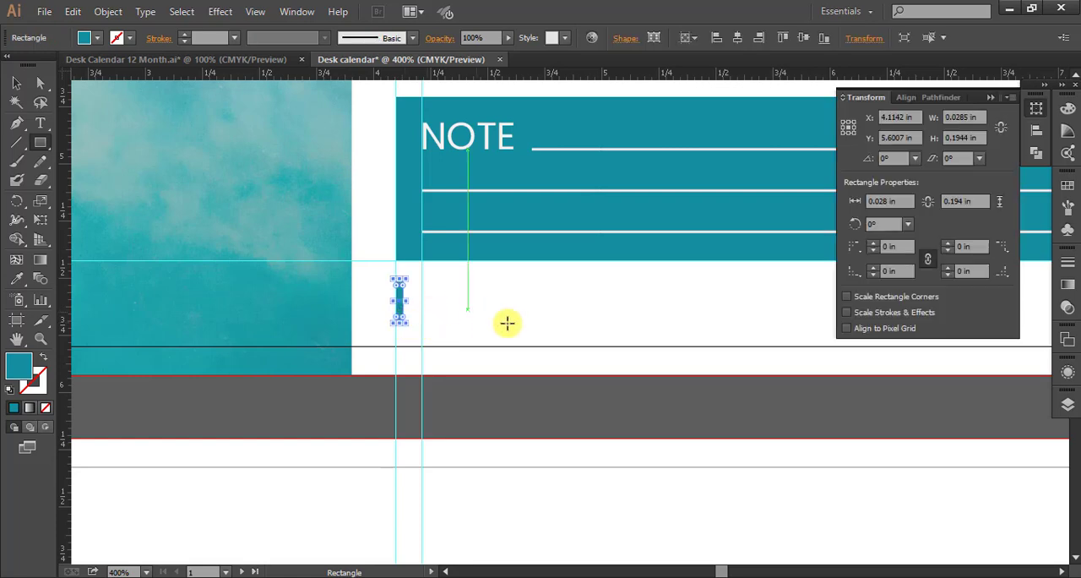
left_click(16, 83)
left_click(613, 309)
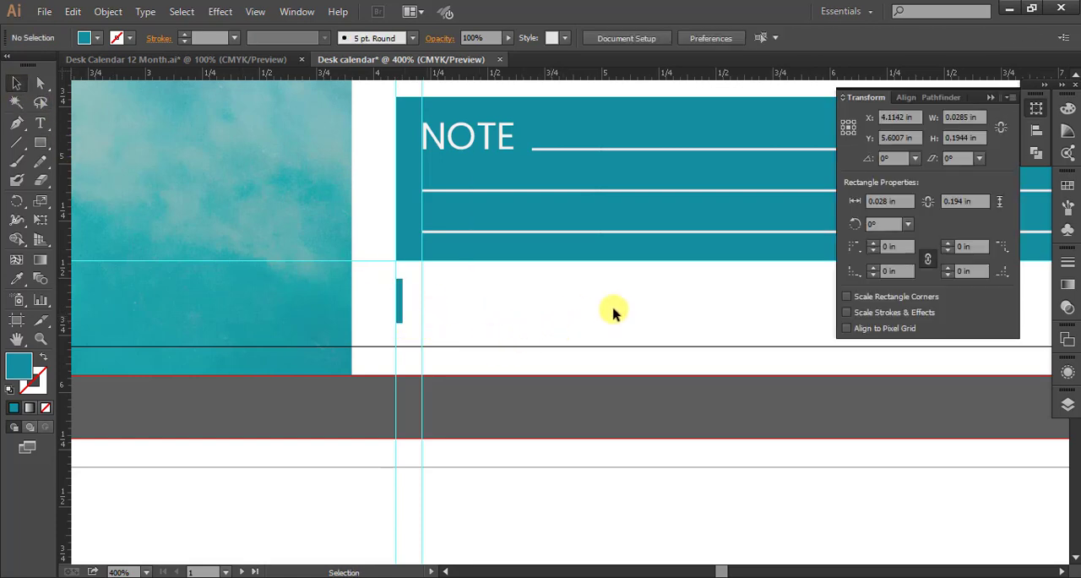
scroll(511, 275, "up", 3)
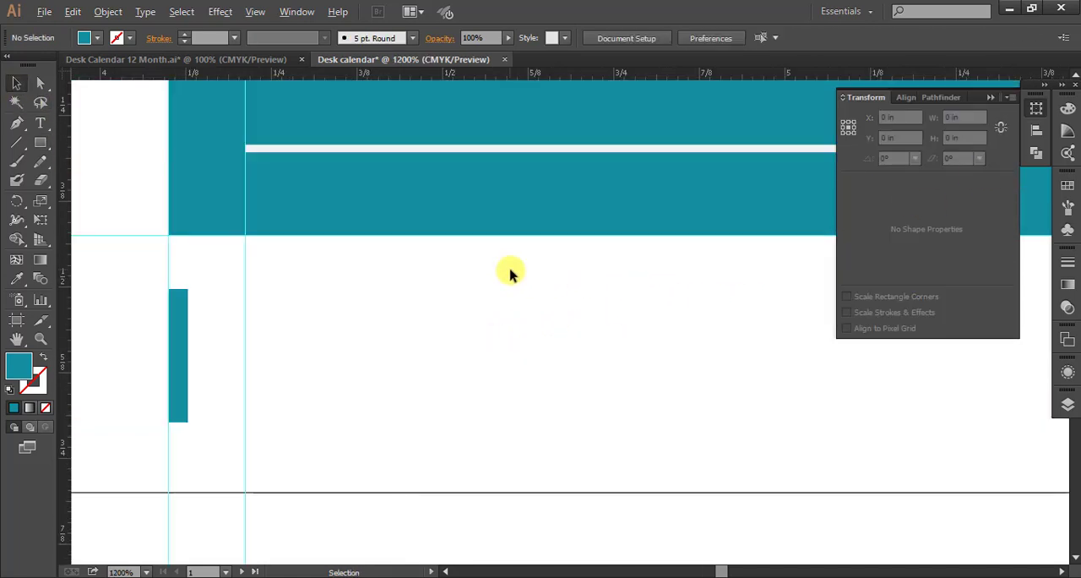
scroll(511, 272, "down", 6)
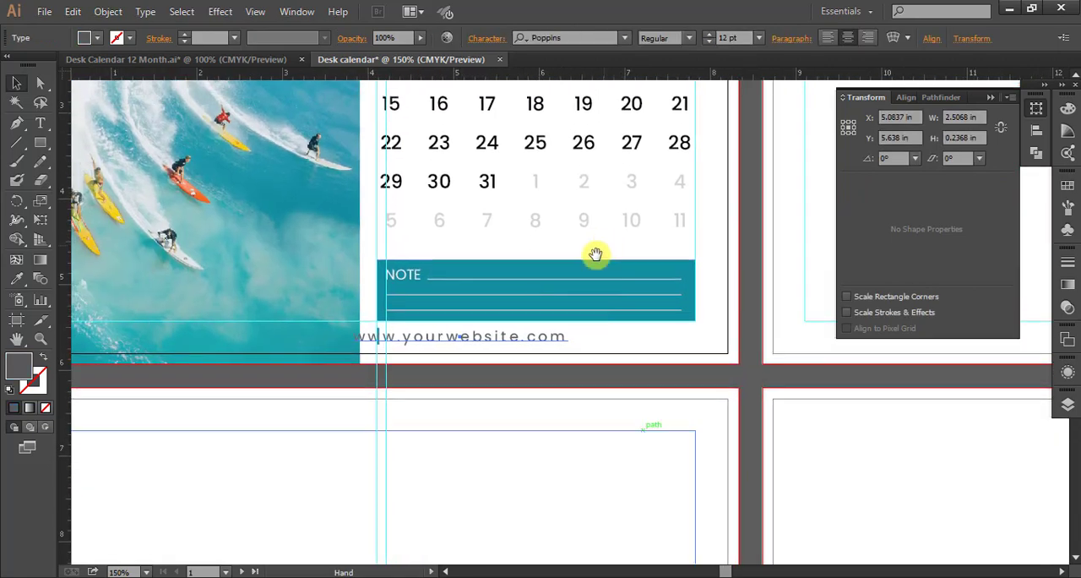
left_click(456, 340)
scroll(511, 362, "up", 3)
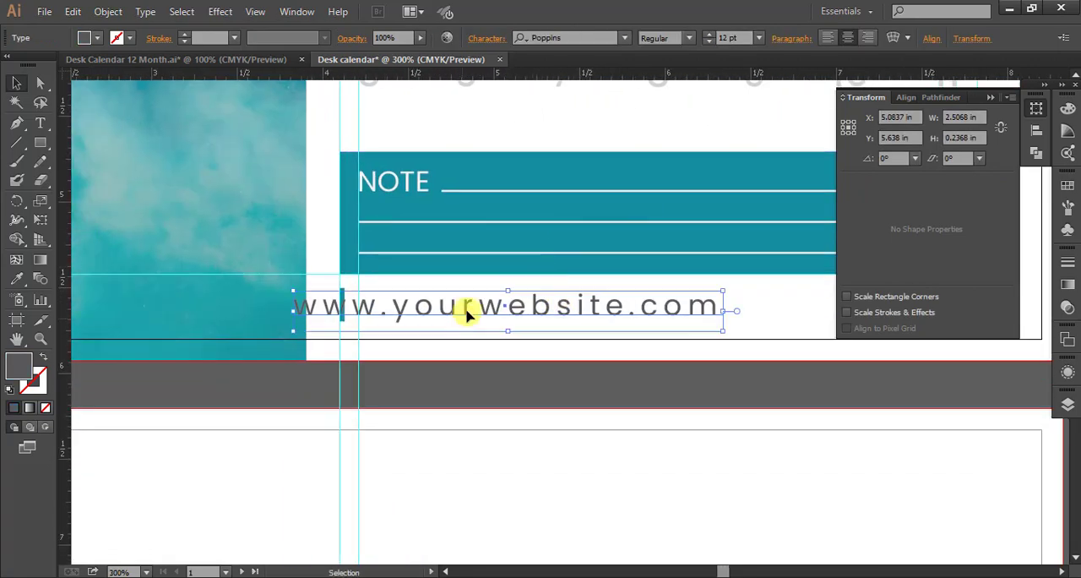
left_click_drag(461, 315, 524, 310)
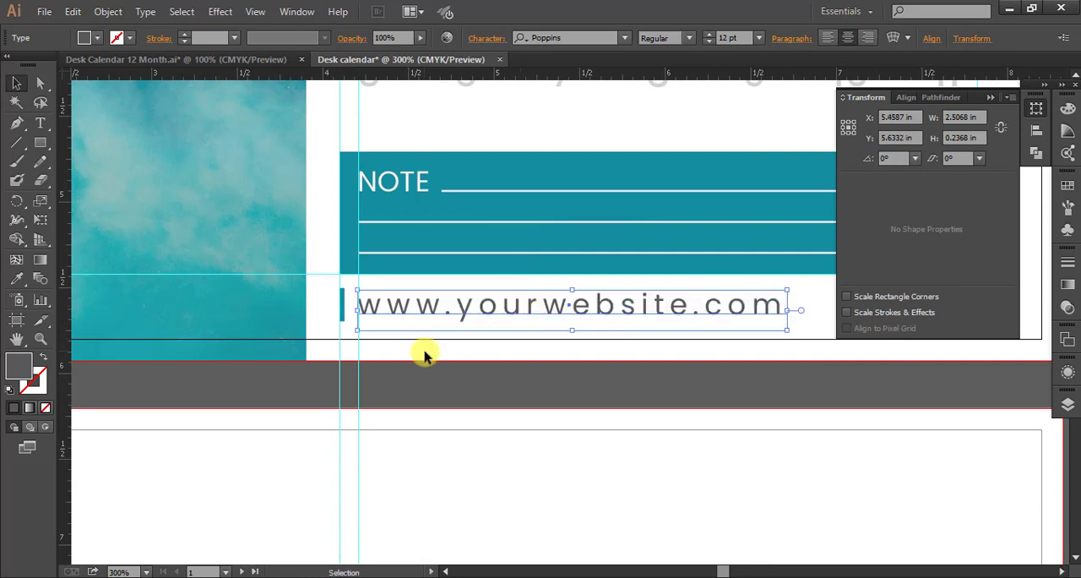
left_click(425, 355)
Shorten the teal footer accent slightly from its upper edge to suit the height of the website text.
scroll(374, 307, "up", 3)
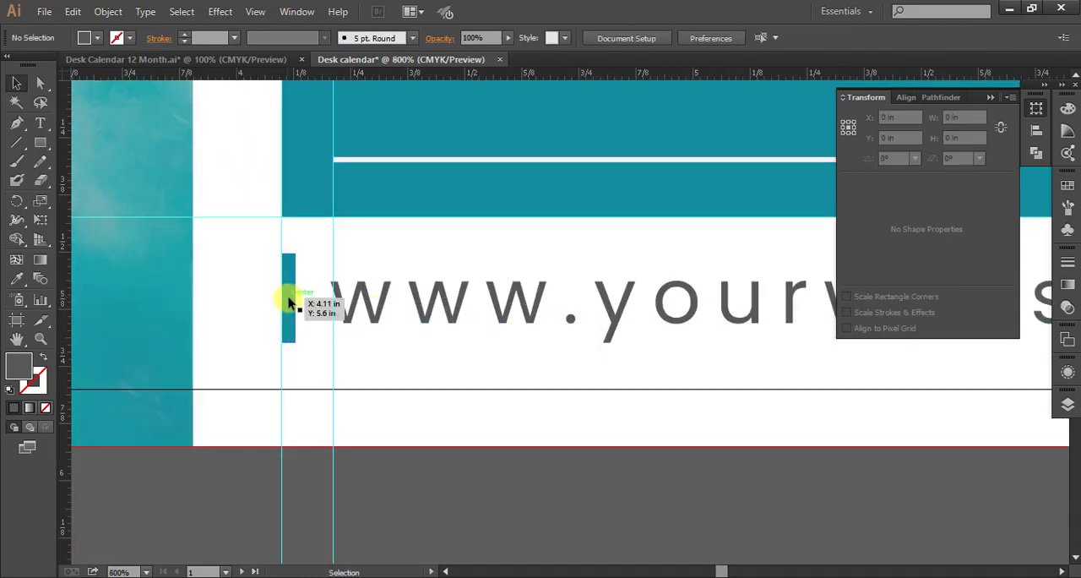
left_click(288, 302)
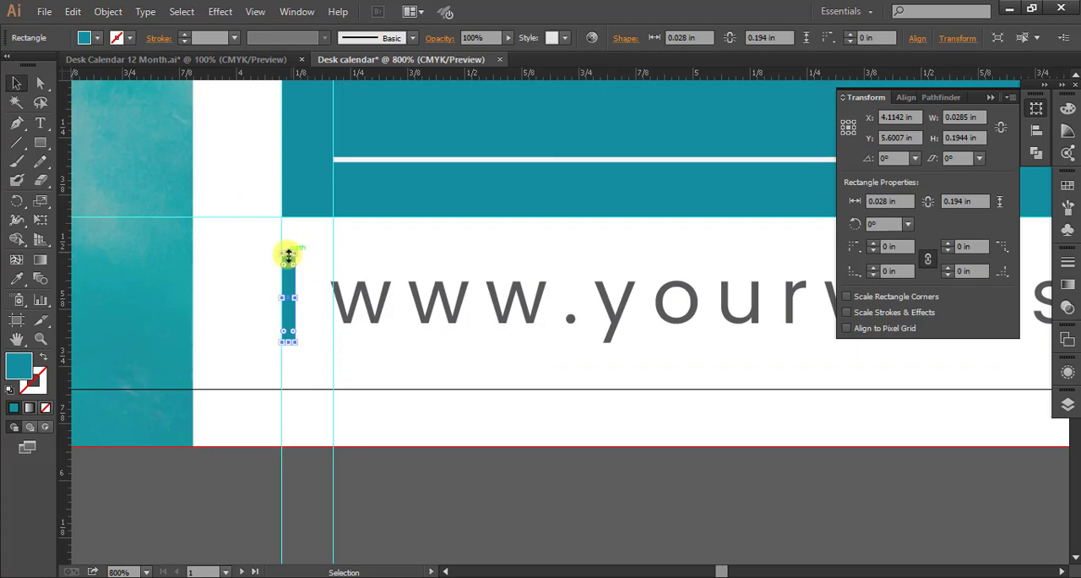
left_click_drag(288, 256, 288, 267)
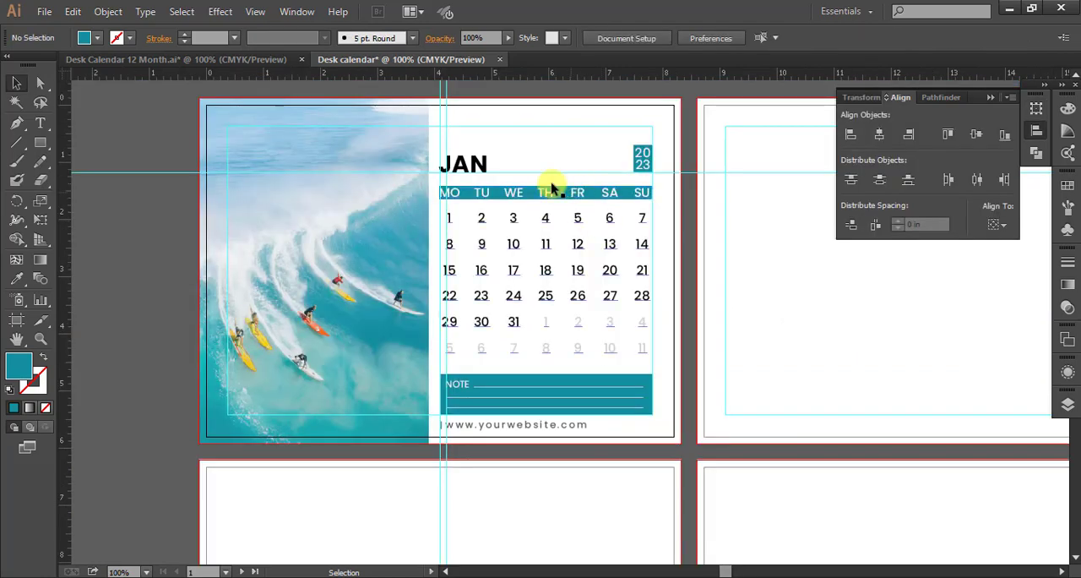
Enlarge the JAN heading to about 45.77 pt and align it with the date grid's left edge, resting on the horizontal guide.
left_click(462, 167)
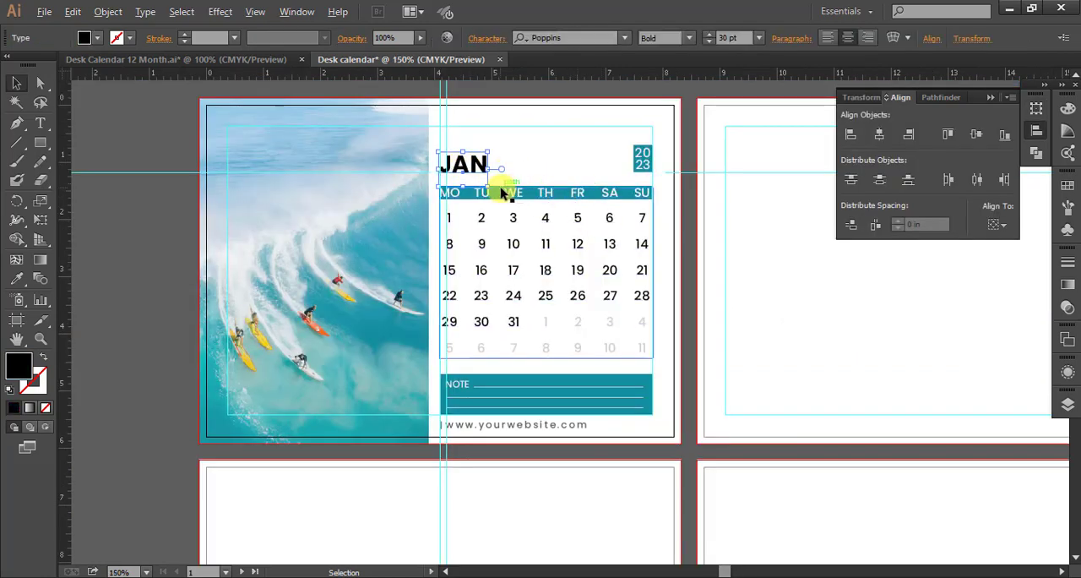
scroll(501, 187, "up", 2)
left_click_drag(590, 179, 584, 245)
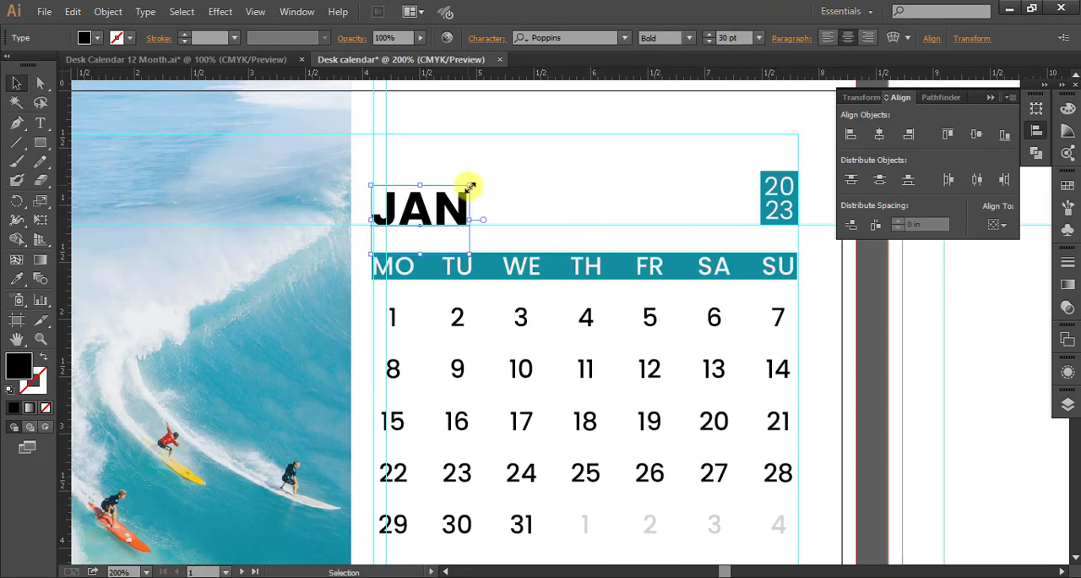
left_click_drag(469, 185, 494, 166)
left_click_drag(426, 207, 447, 201)
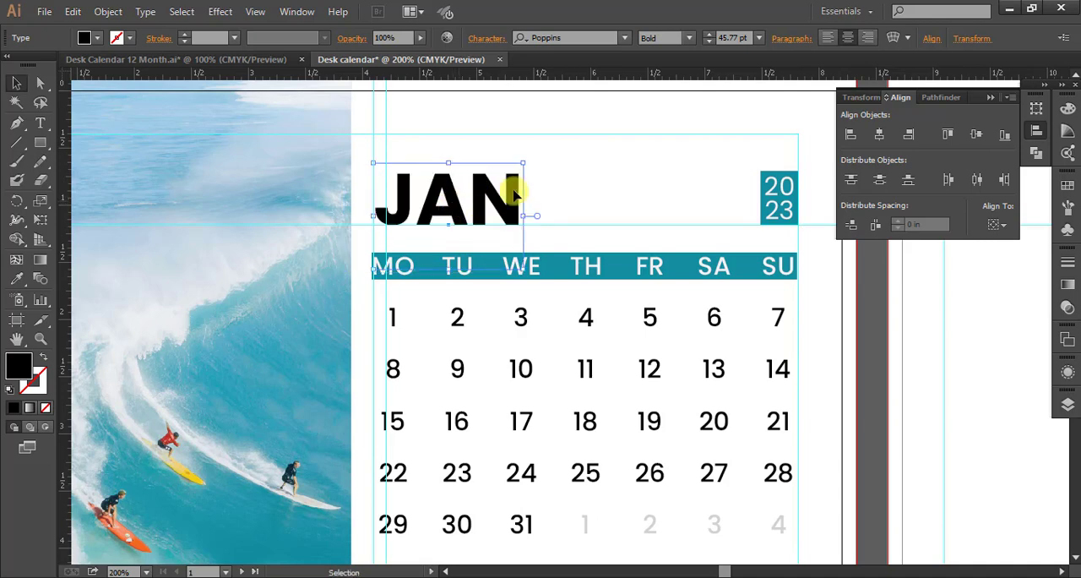
left_click(596, 180)
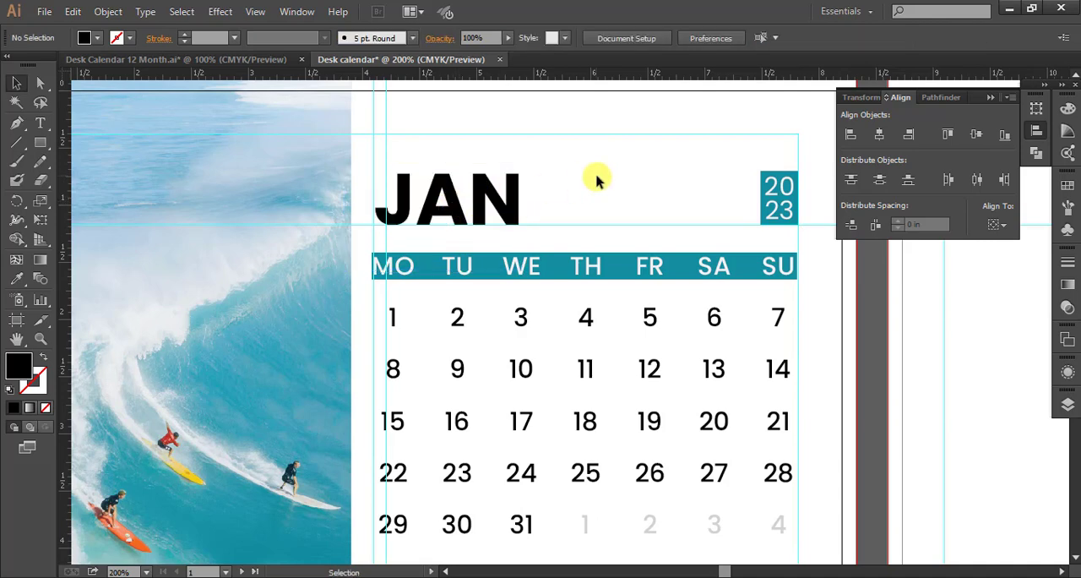
Recolour the JAN heading with the teal sampled from the weekday header bar.
left_click(511, 207)
key("i")
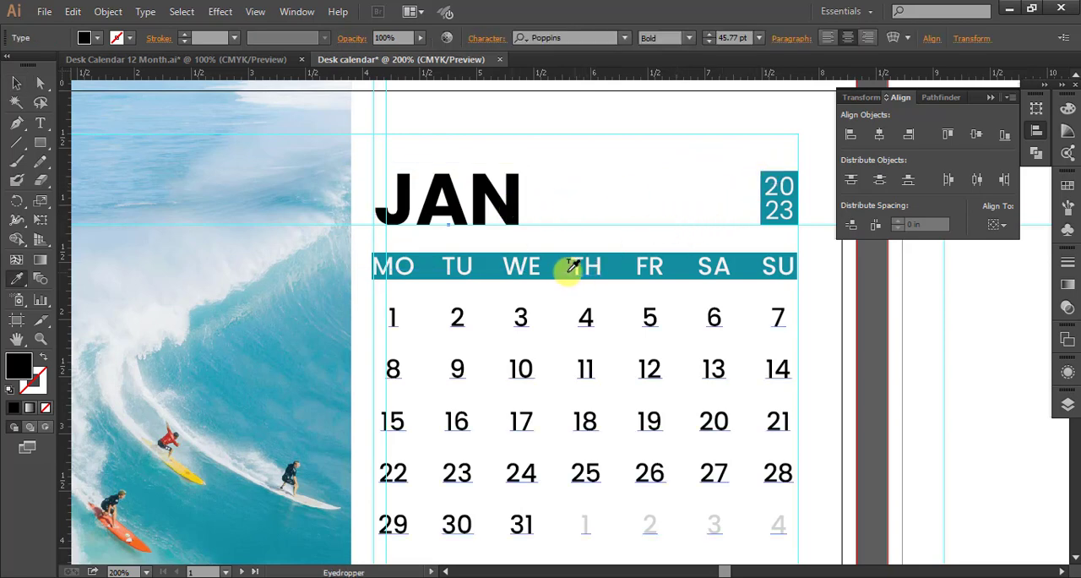
left_click(568, 272)
left_click(15, 81)
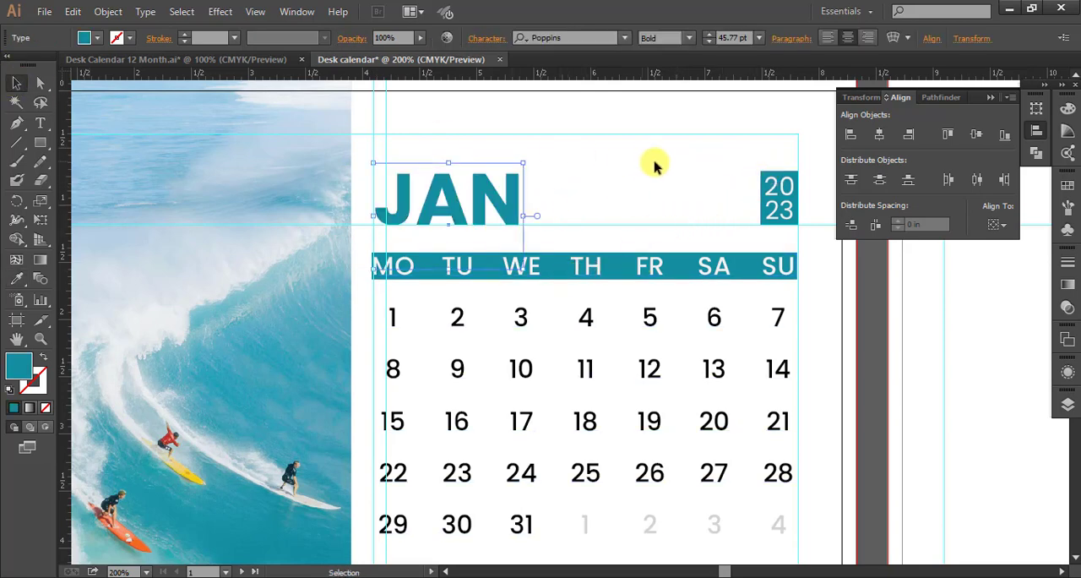
left_click(620, 188)
key("ctrl+1")
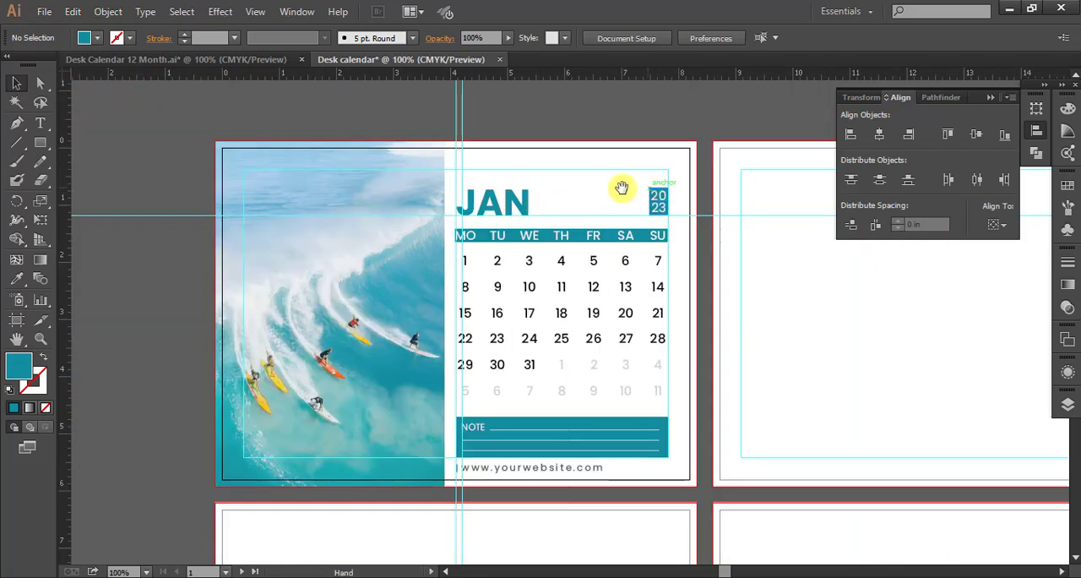
left_click_drag(623, 186, 571, 167)
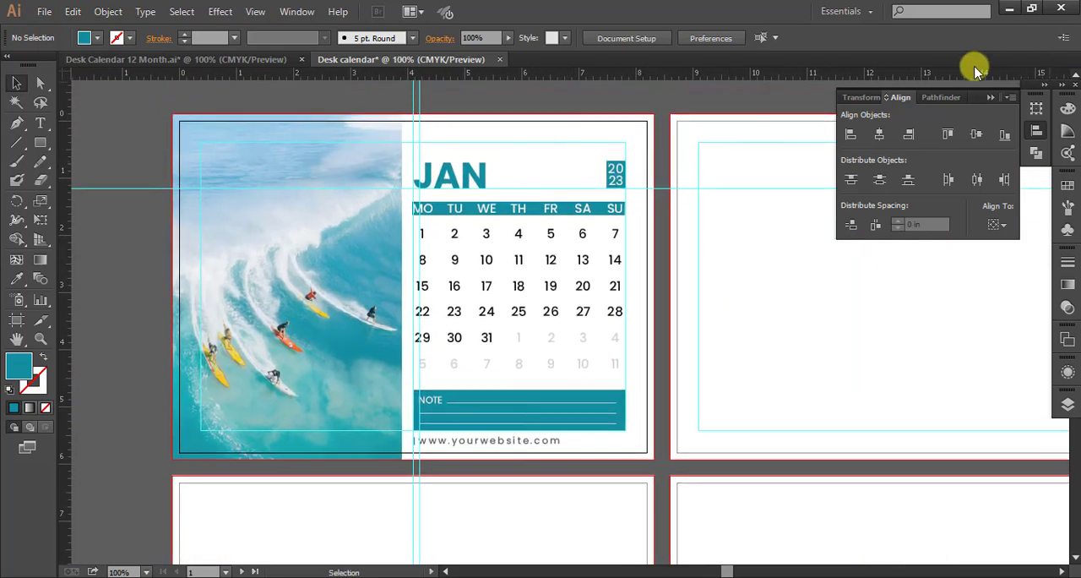
Unlock the guides and delete the horizontal heading guide and the two vertical alignment guides.
right_click(116, 189)
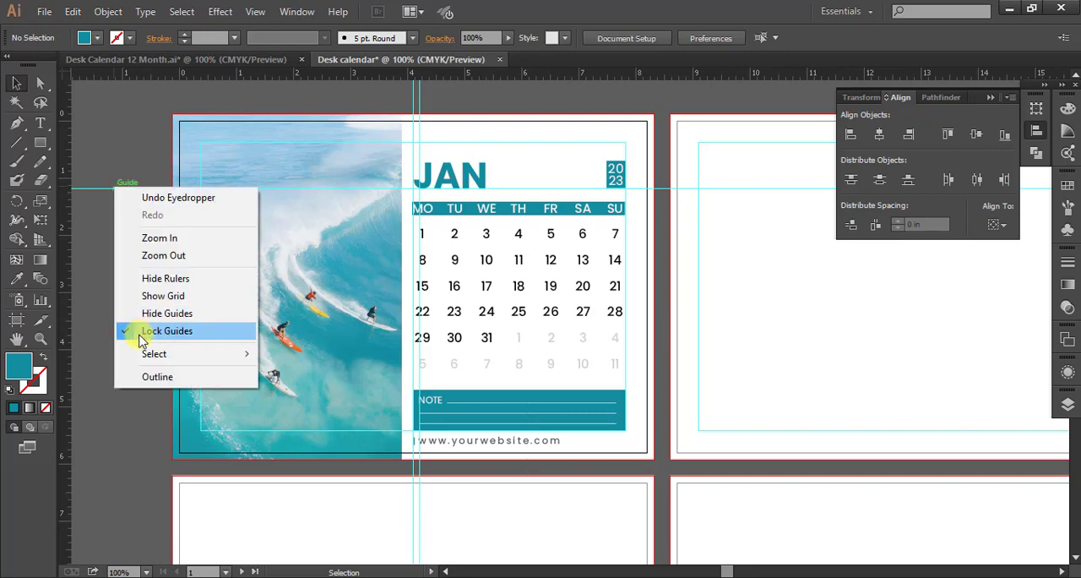
left_click(142, 337)
left_click_drag(107, 174, 179, 216)
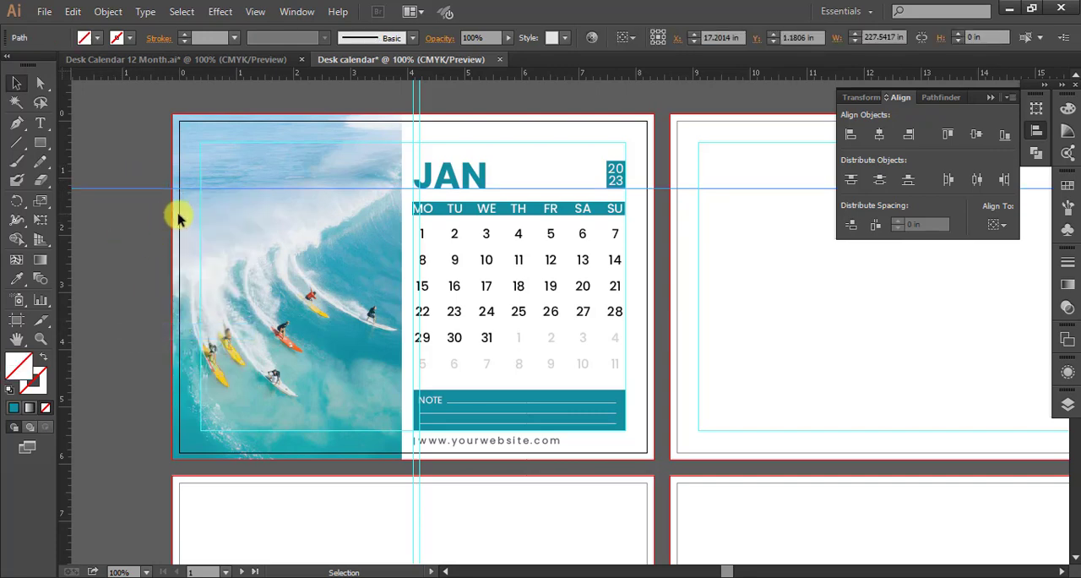
key("Delete")
left_click_drag(393, 86, 456, 101)
key("Delete")
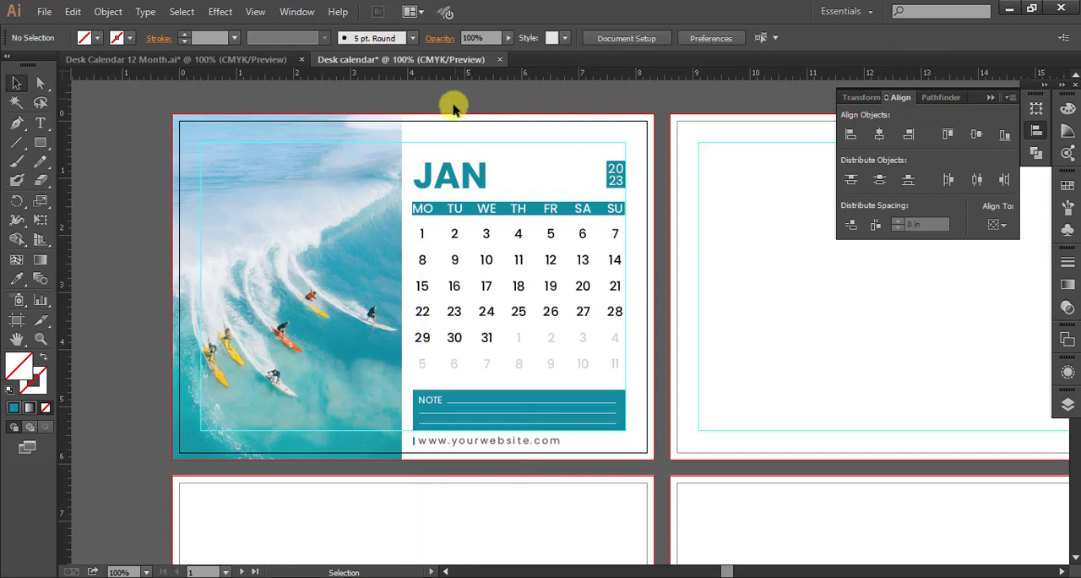
Copy January's heading, year box, date grid, note bar and footer onto the second artboard at the matching position, without the photo.
left_click_drag(597, 310, 476, 257)
scroll(476, 257, "down", 1)
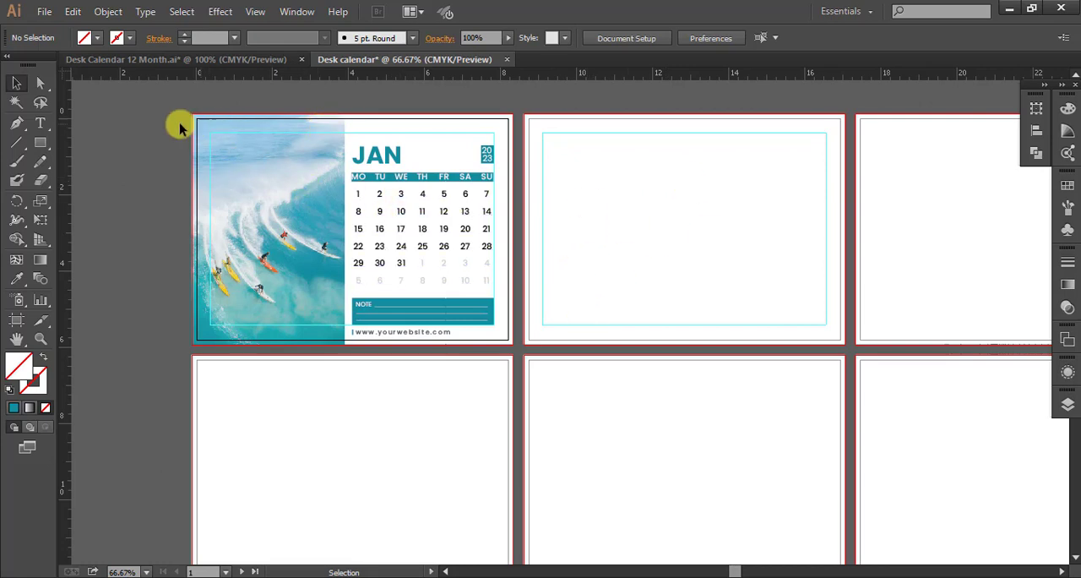
left_click_drag(153, 113, 512, 345)
left_click_drag(373, 265, 704, 255)
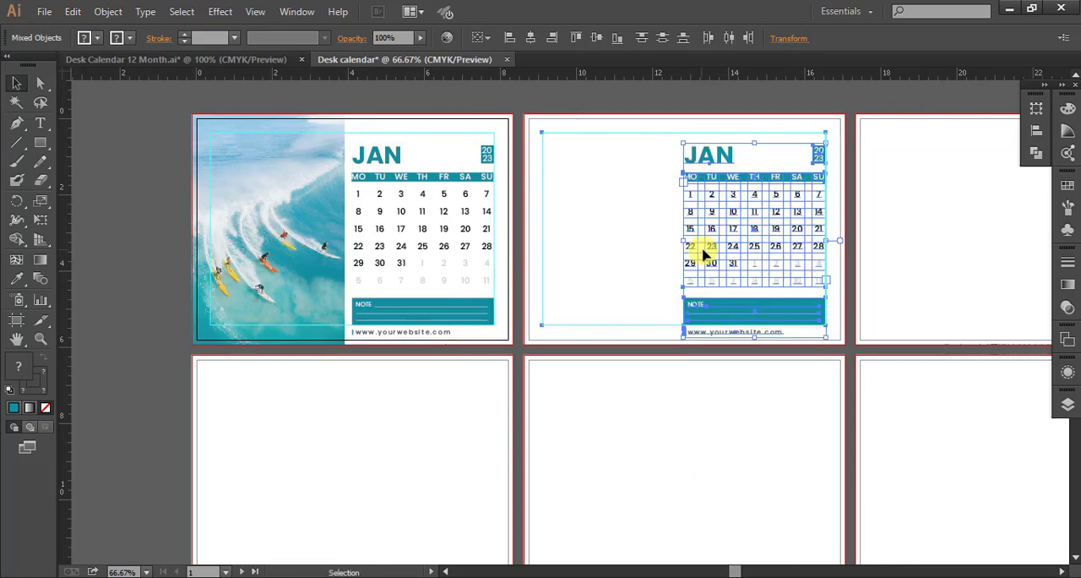
left_click(915, 288)
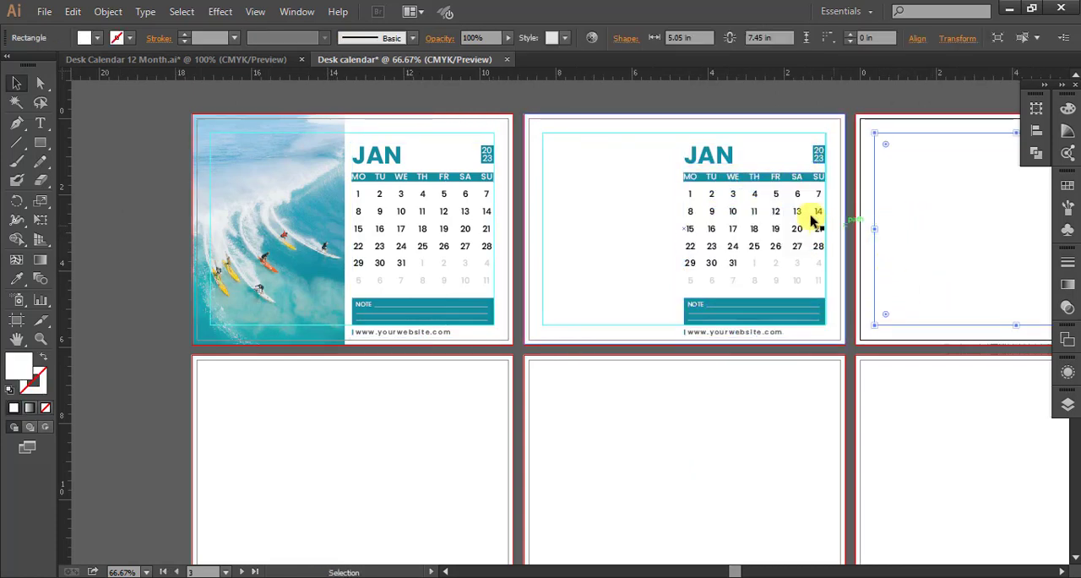
In the second artboard's date grid, enter 1, 2, 3 and 4 for Thursday to Sunday of the first week.
scroll(860, 332, "up", 1)
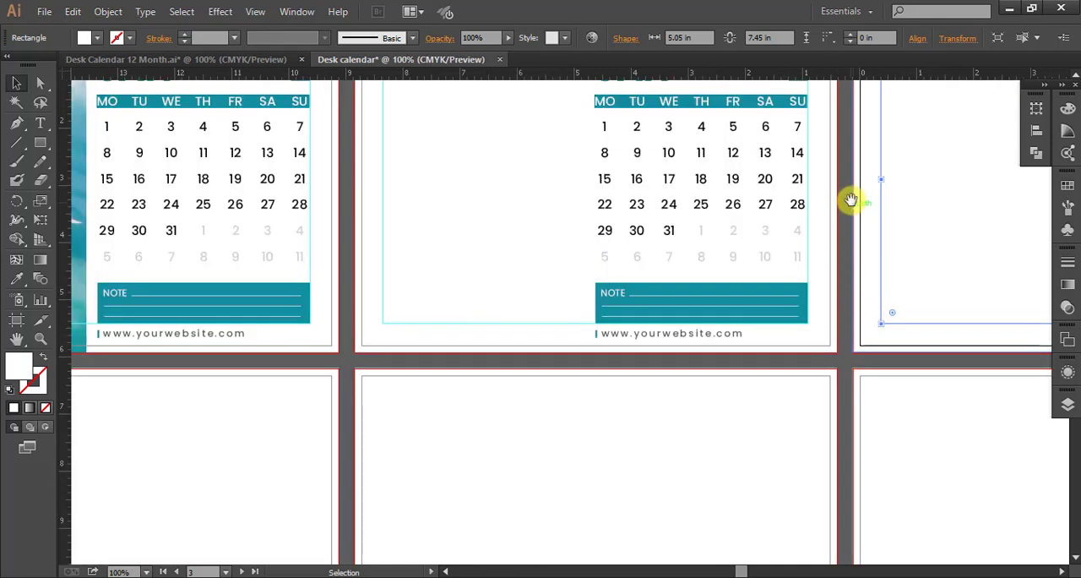
left_click_drag(850, 199, 863, 283)
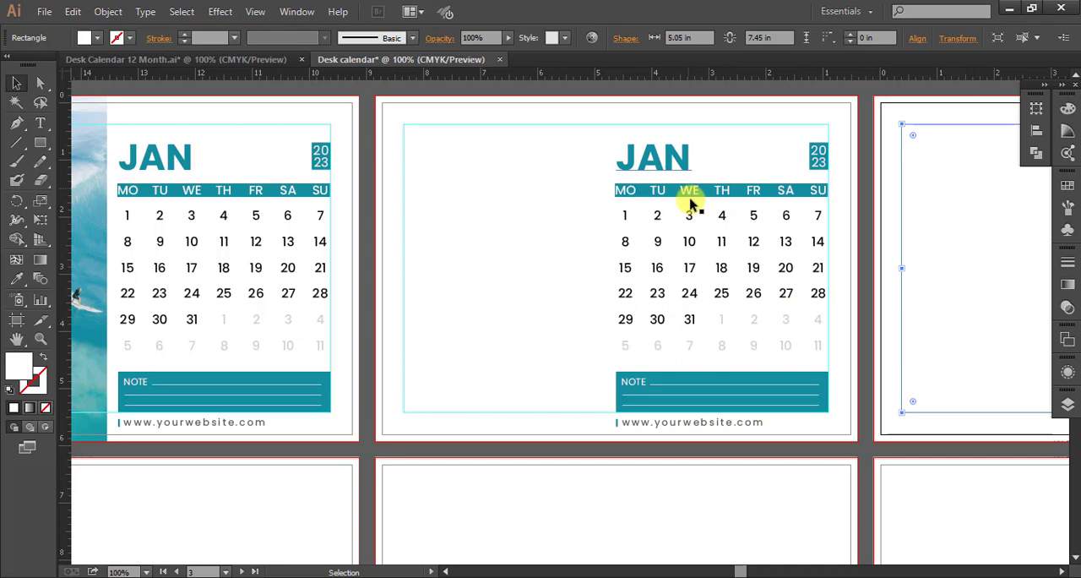
left_click(689, 322)
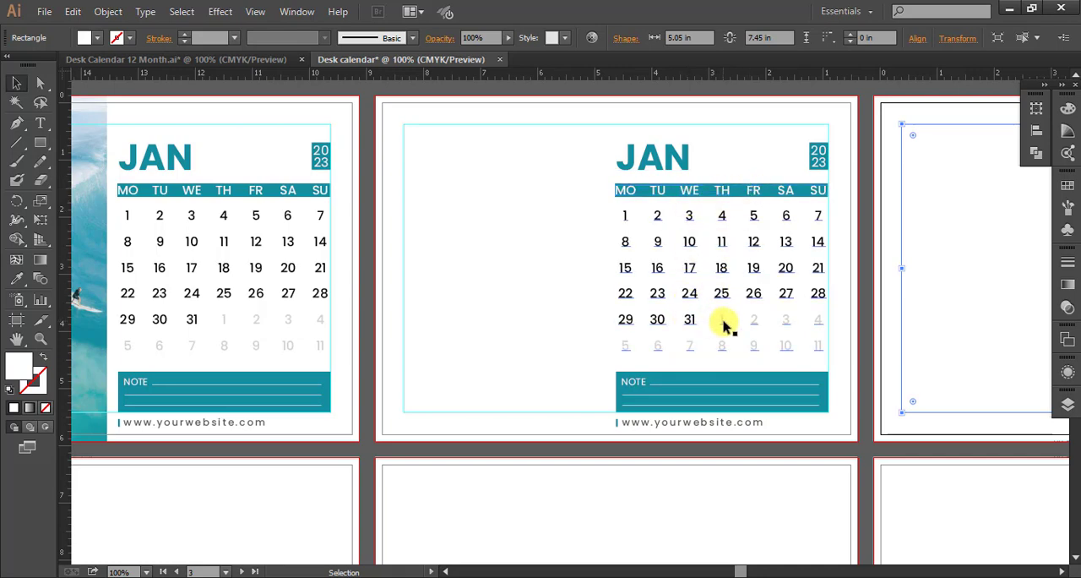
left_click(724, 326)
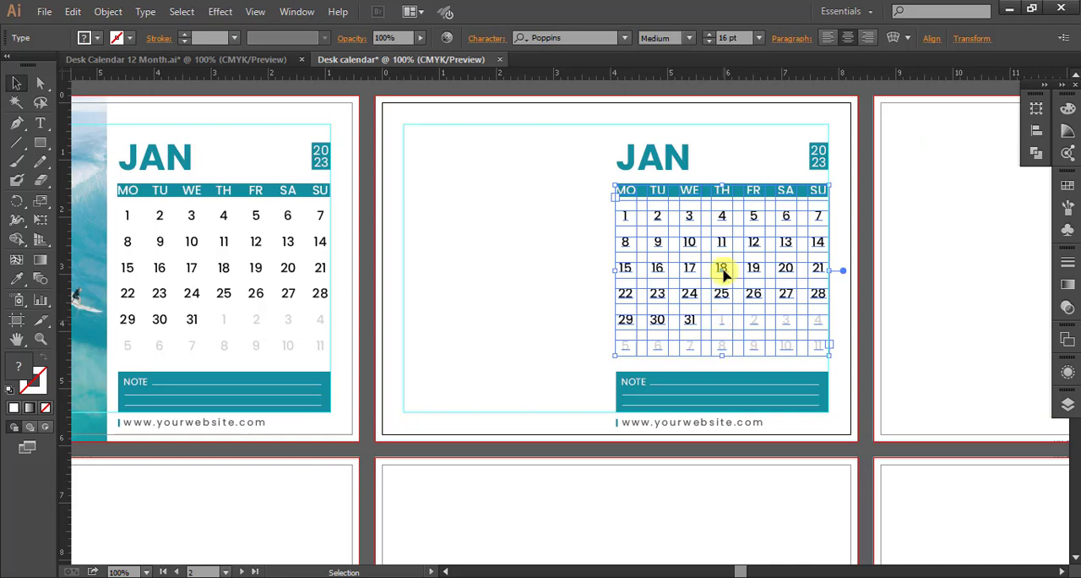
double_click(723, 216)
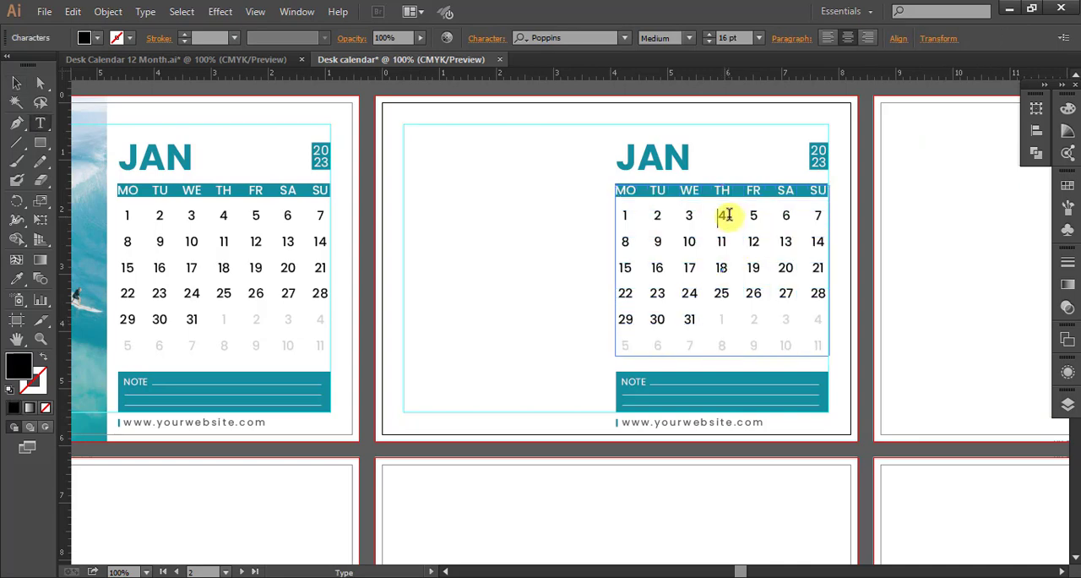
left_click_drag(726, 216, 717, 217)
type("1")
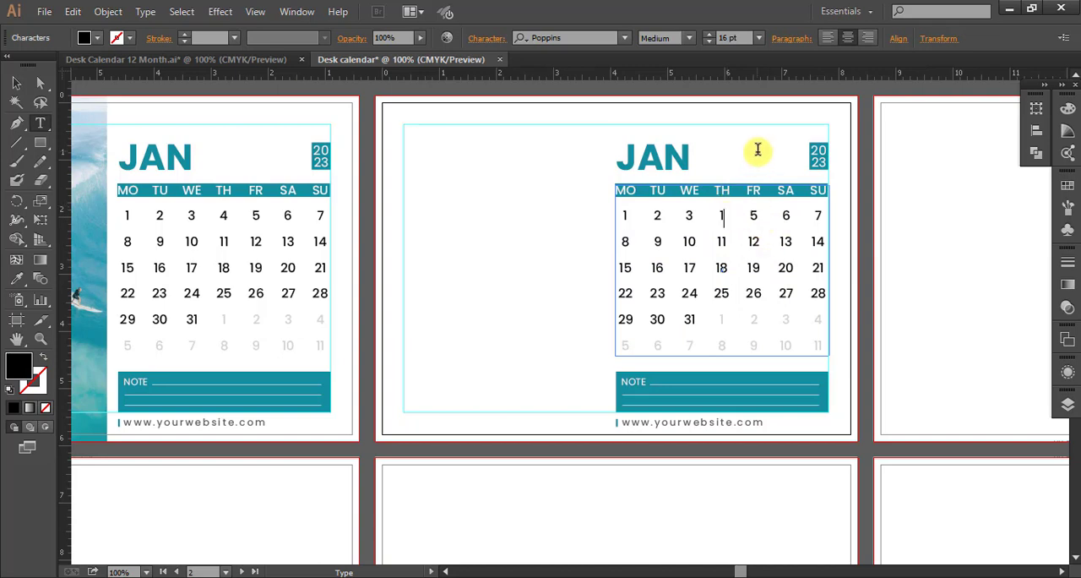
key("Tab")
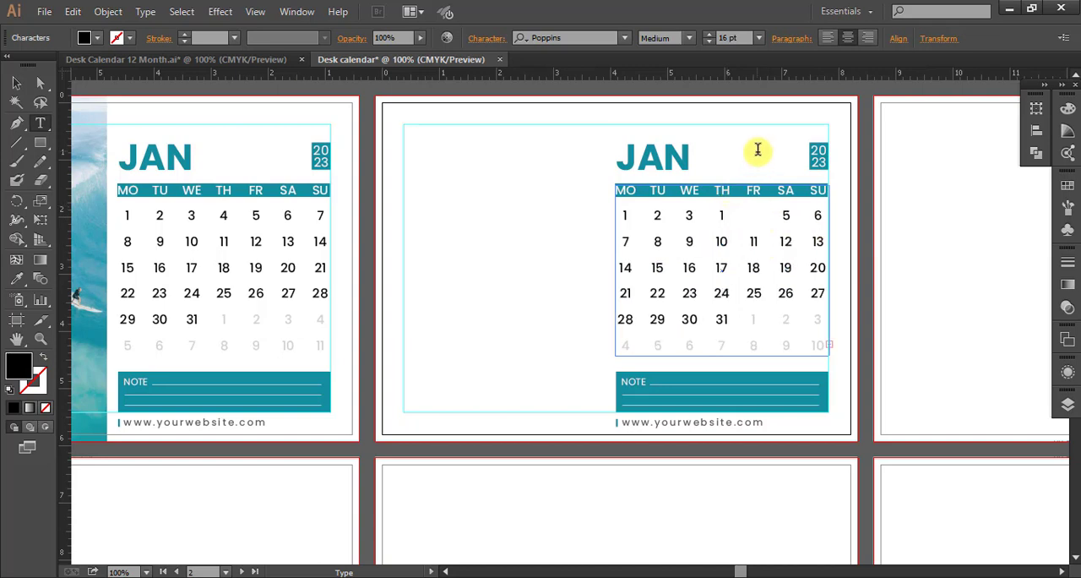
type("2")
key("Tab")
type("3")
key("Tab")
type("4")
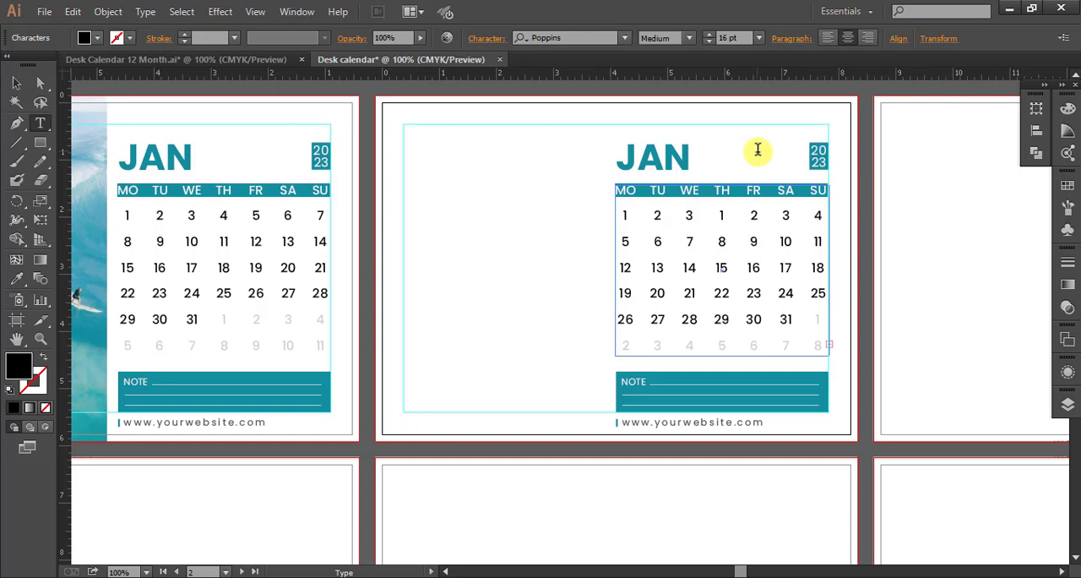
Fill the second week of the second artboard's date grid with 5 to 11, Monday to Sunday.
key("Tab")
type("5")
key("Tab")
key("Tab")
type("7")
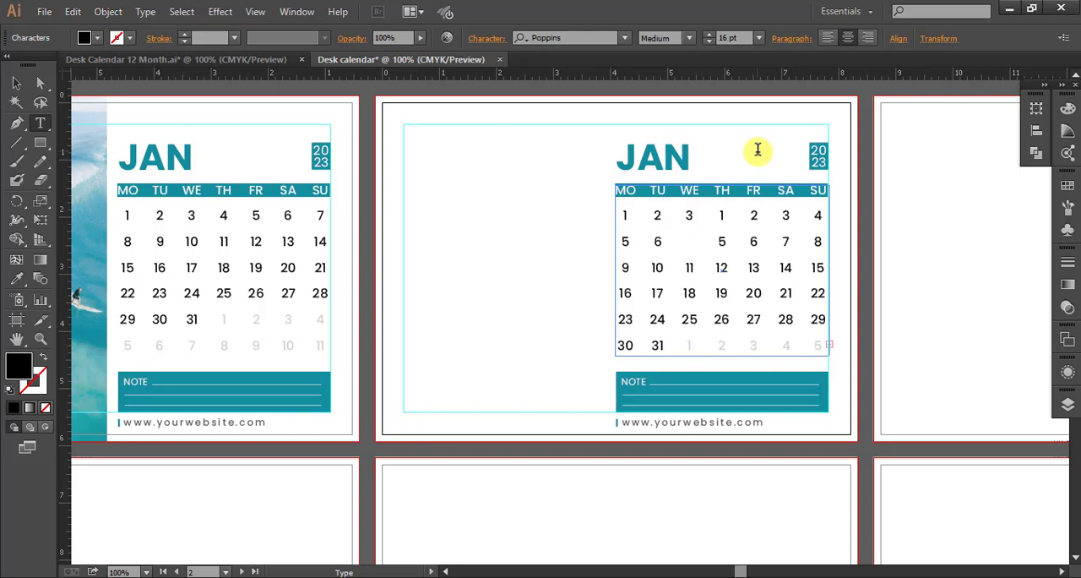
key("Tab")
type("8")
key("Tab")
type("9")
key("Tab")
type("10\t1")
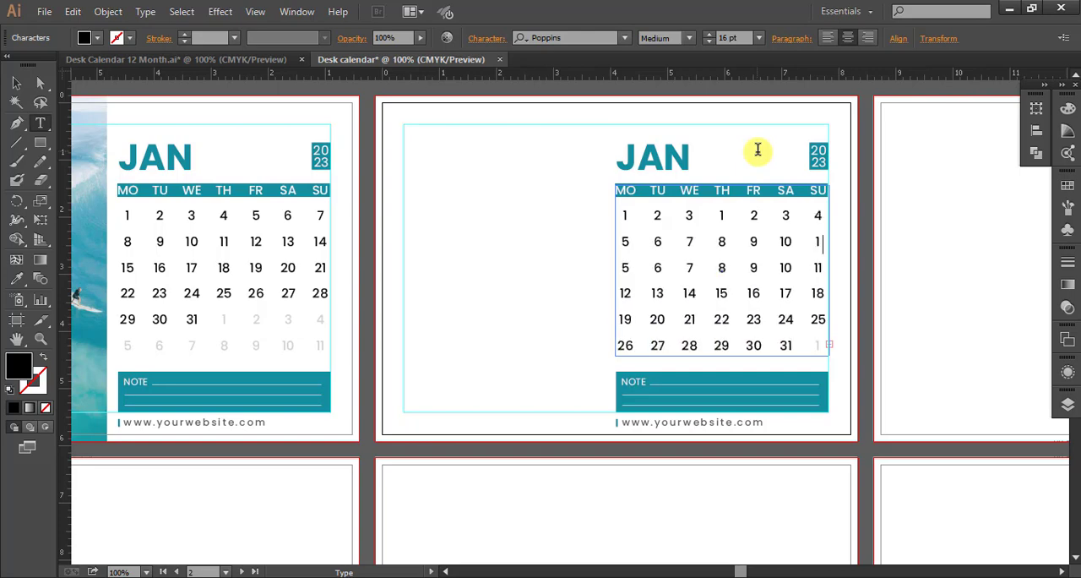
type("1\t12\t13\t14\t15\t16\t17\t18\t1")
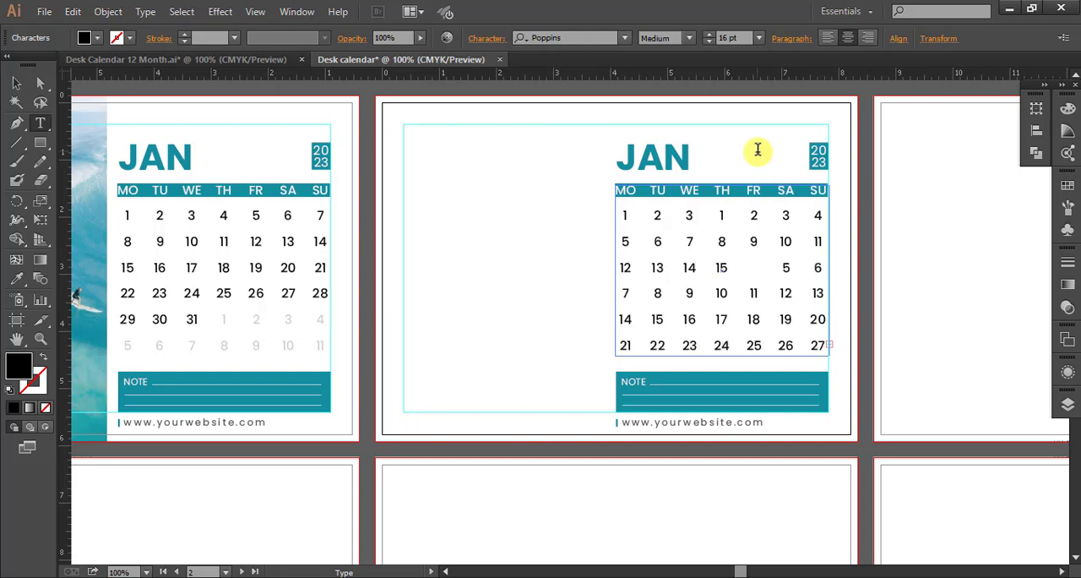
type("9\t20\t21\t22\t23")
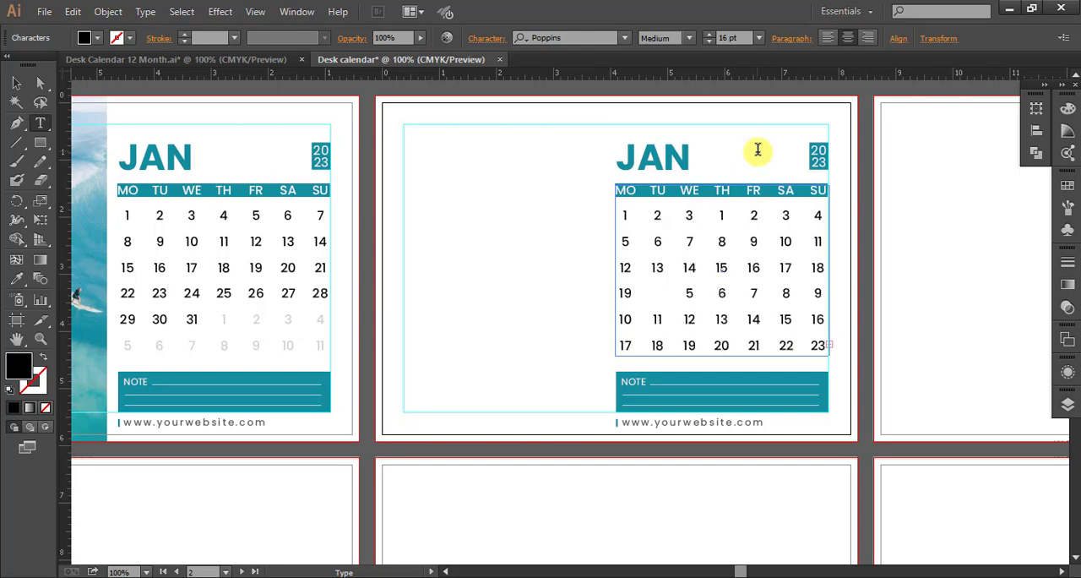
type("\t24\t25\t2")
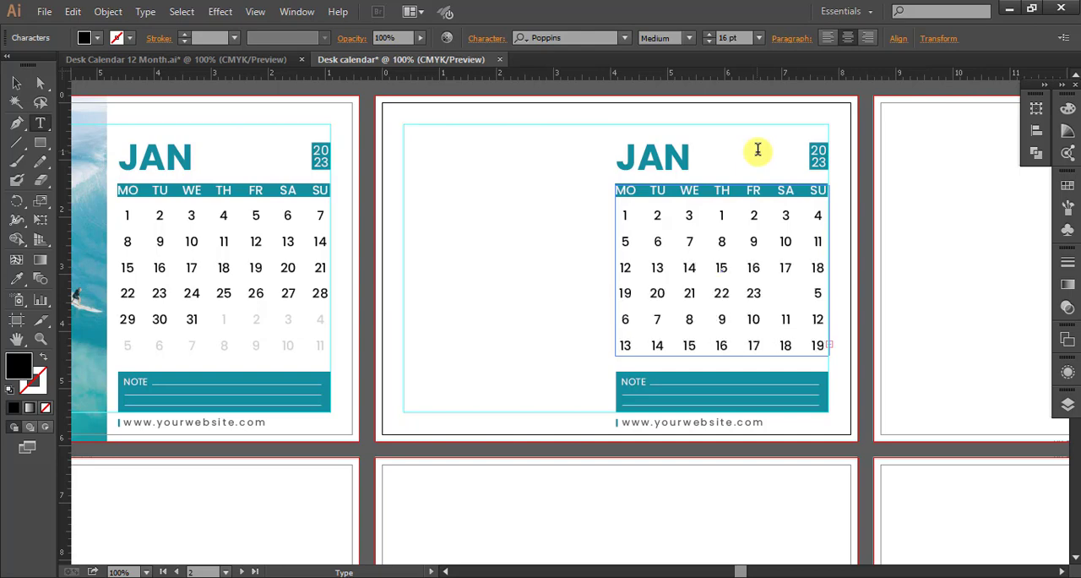
type("6\t27\t28\t")
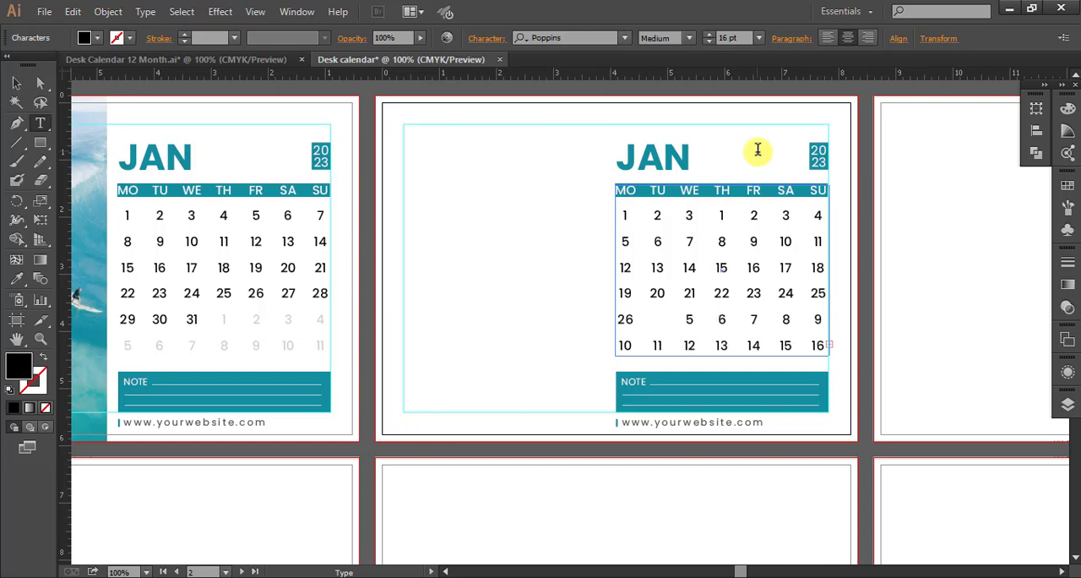
type("29\t")
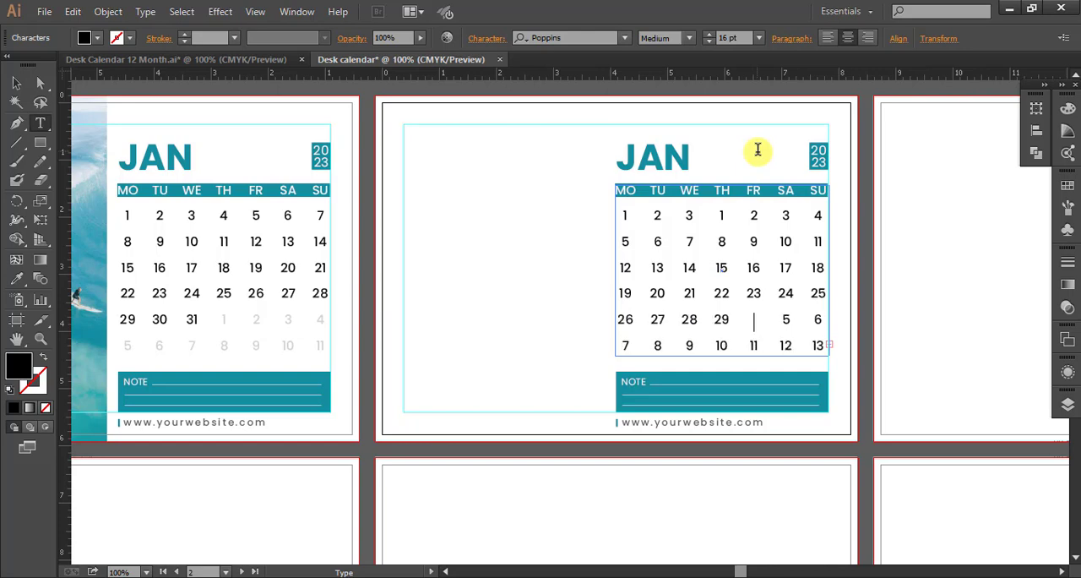
type("30")
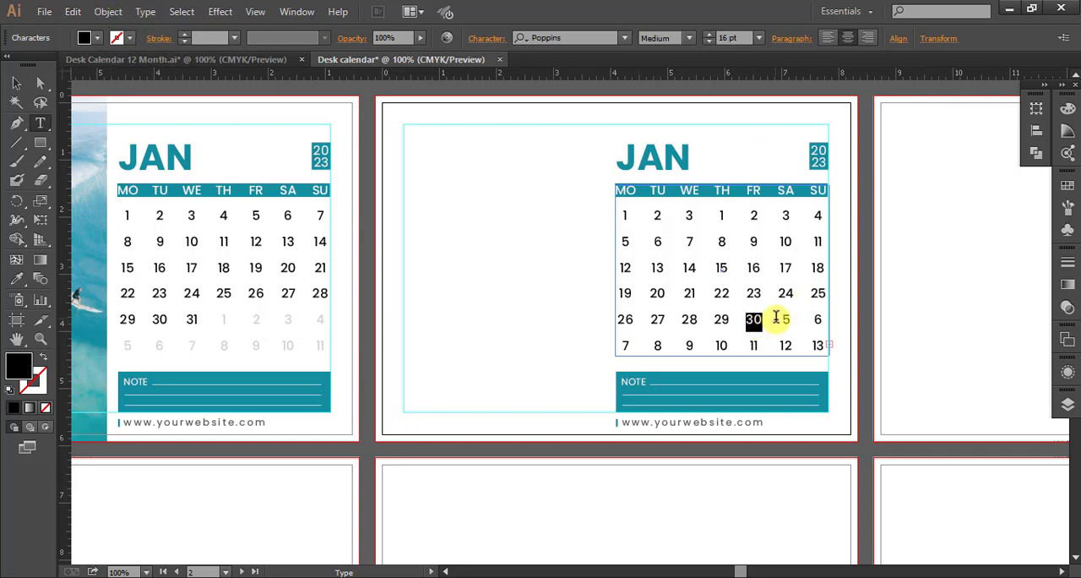
Replace the dates after 28 in the fifth row with 1, 2, 3 and 4 for Thursday to Sunday.
double_click(720, 318)
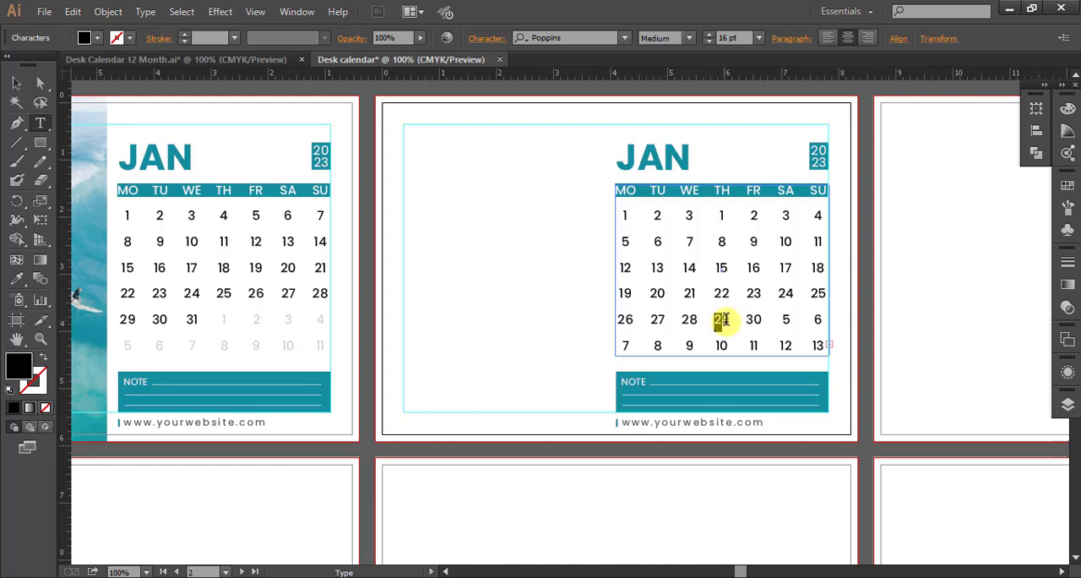
type("1")
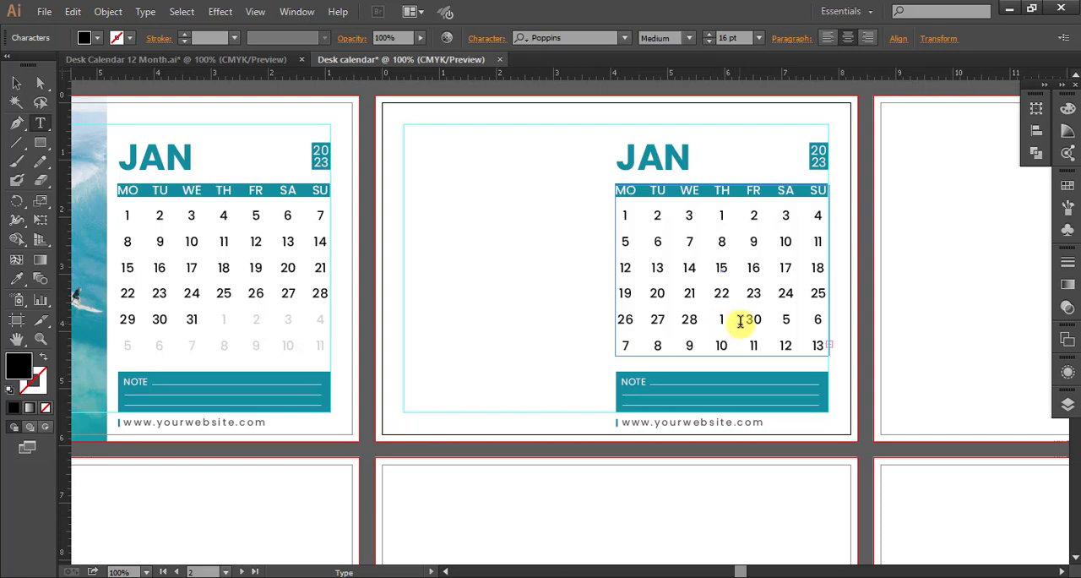
type("2")
key("Tab")
Fill the sixth row of the date grid with 5 to 11, replacing the leftover 30.
key("Tab")
type("3")
key("Tab")
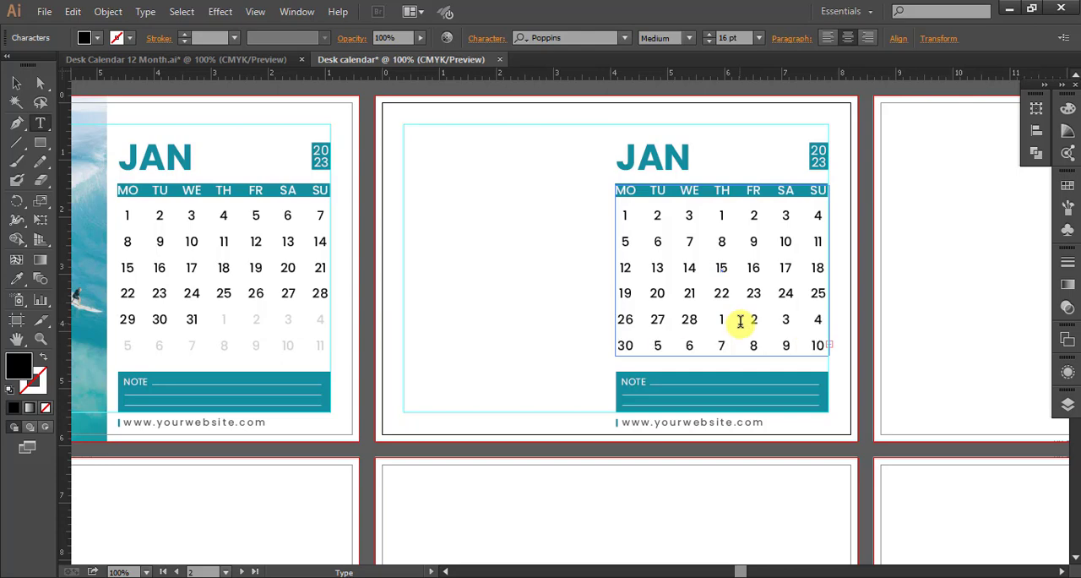
key("Tab")
key("Tab")
key("Tab")
key("Tab")
key("Tab")
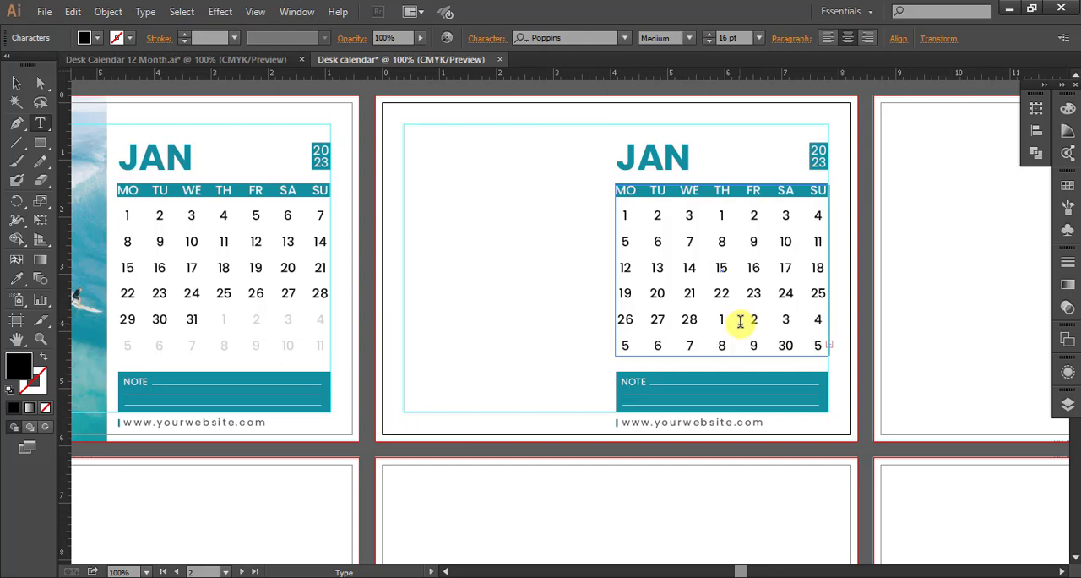
key("Tab")
type("10")
key("Tab")
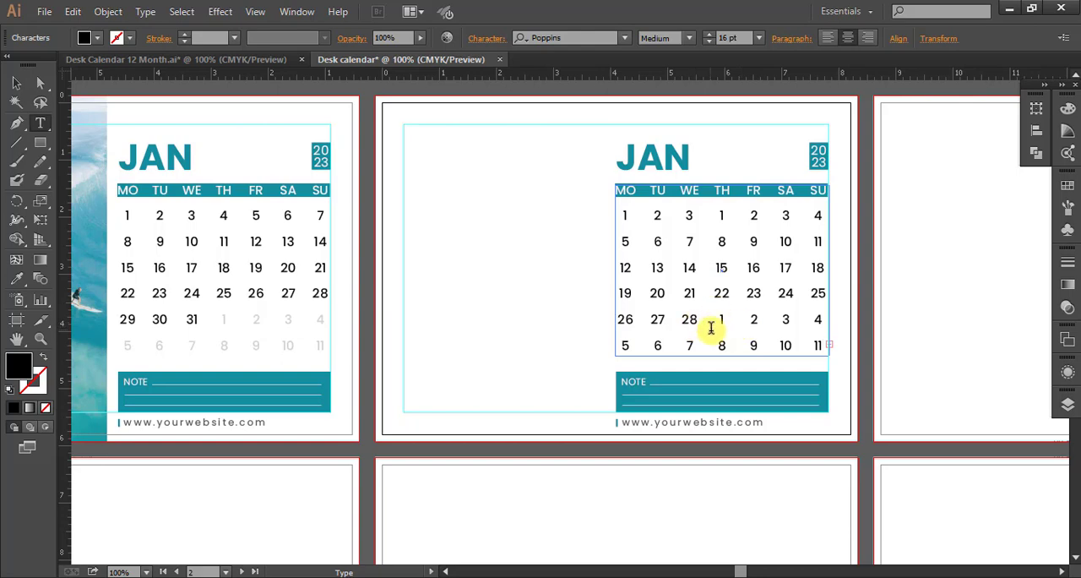
Colour the next-month dates 1 to 11 after the 28th light grey.
double_click(721, 320)
left_click_drag(756, 345, 821, 348)
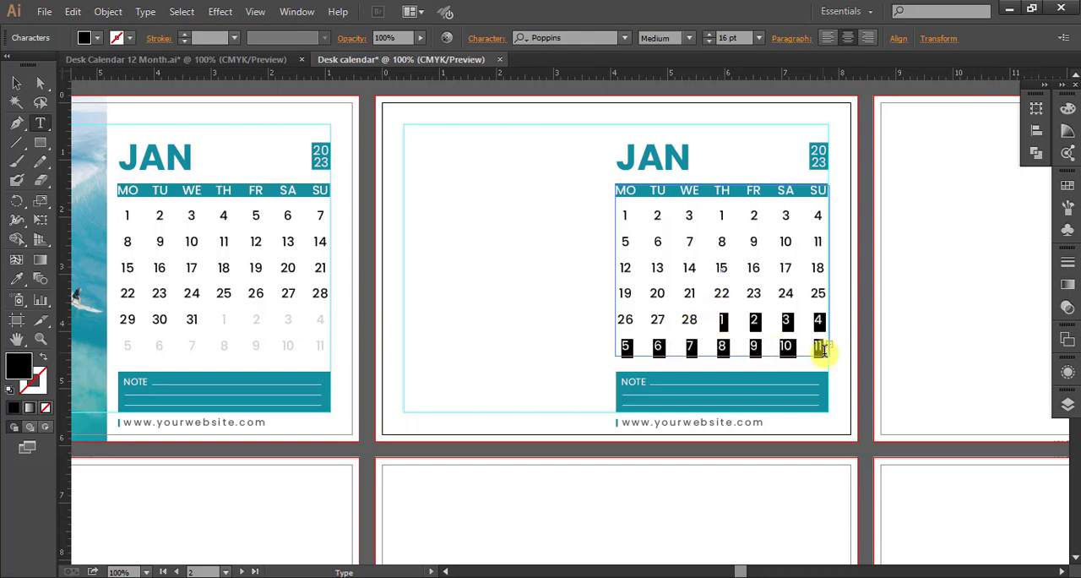
left_click(97, 38)
left_click(110, 111)
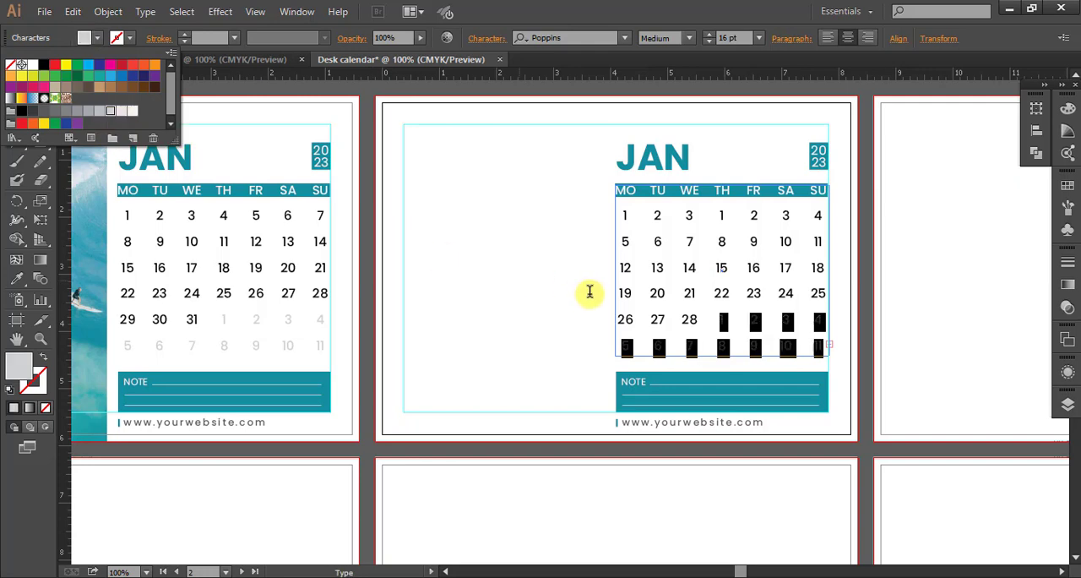
Colour the first row's Monday to Wednesday dates 1, 2 and 3 in the same light grey.
left_click(694, 215)
left_click(621, 213)
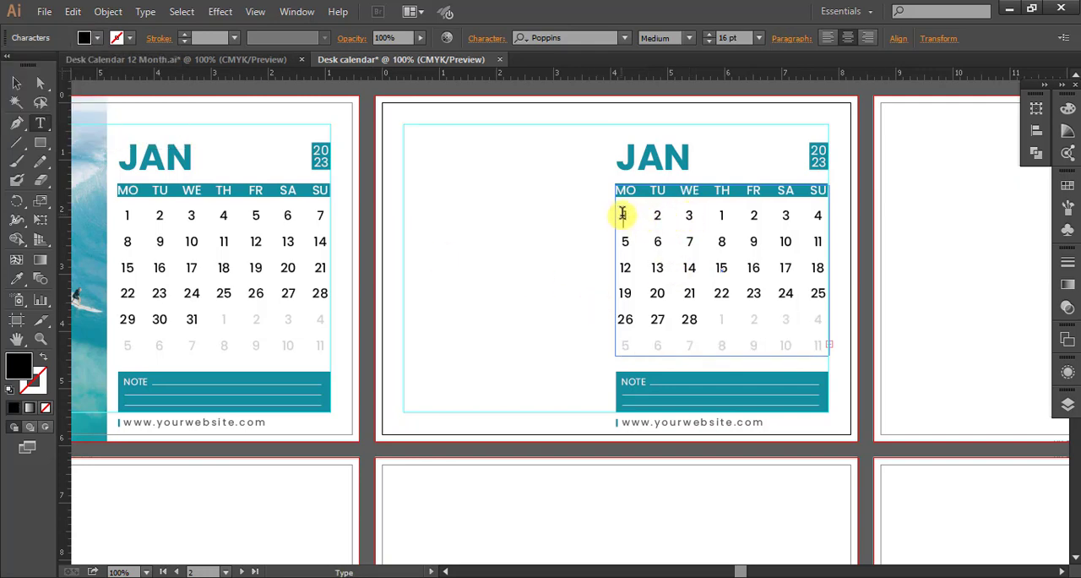
left_click_drag(622, 214, 694, 215)
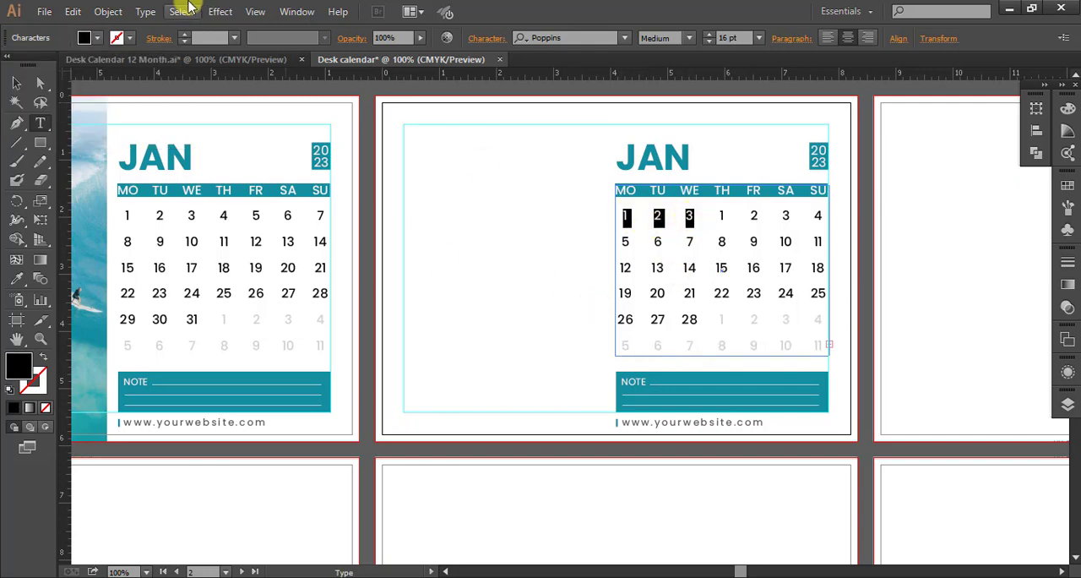
left_click(97, 38)
left_click(116, 114)
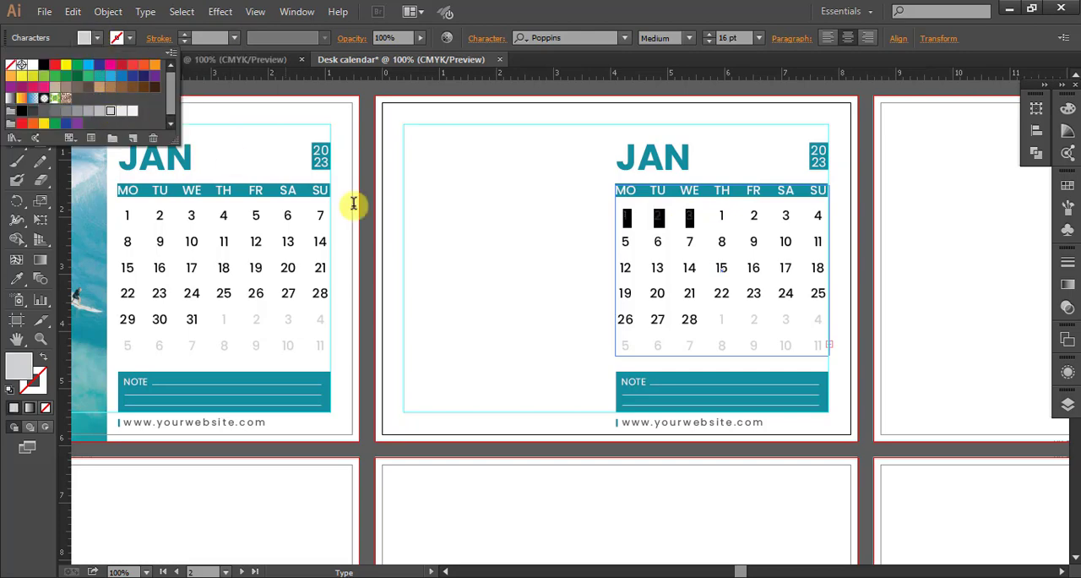
left_click(758, 218)
left_click(757, 218)
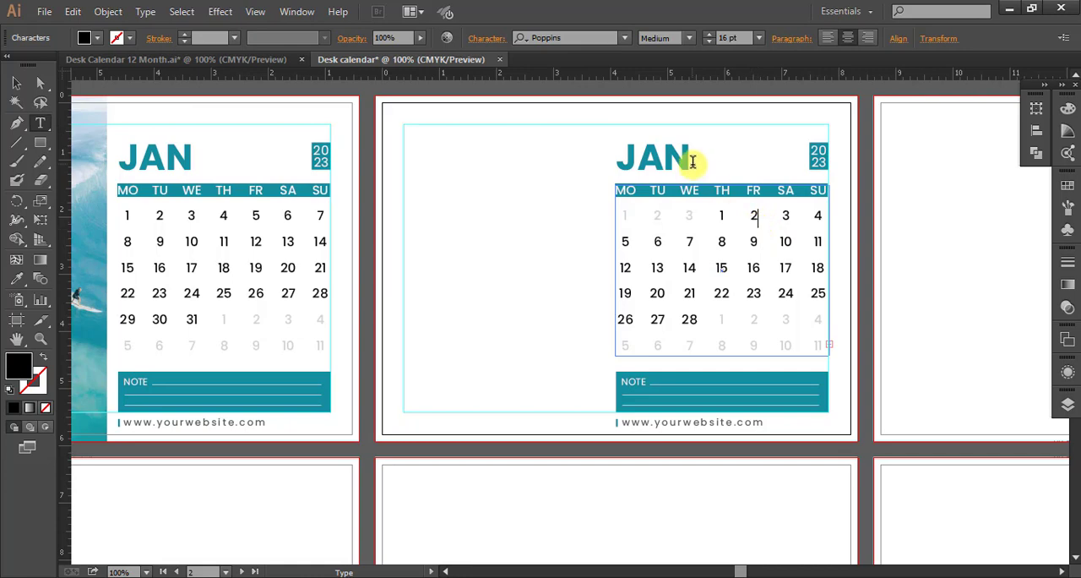
Change the second artboard's month heading to FEB.
left_click_drag(693, 160, 627, 164)
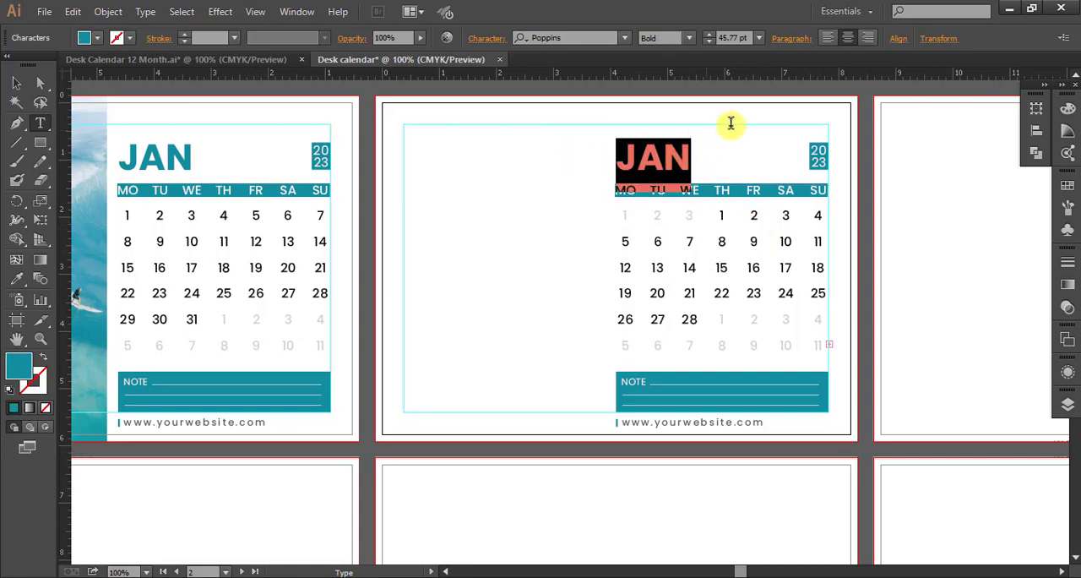
type("FEB")
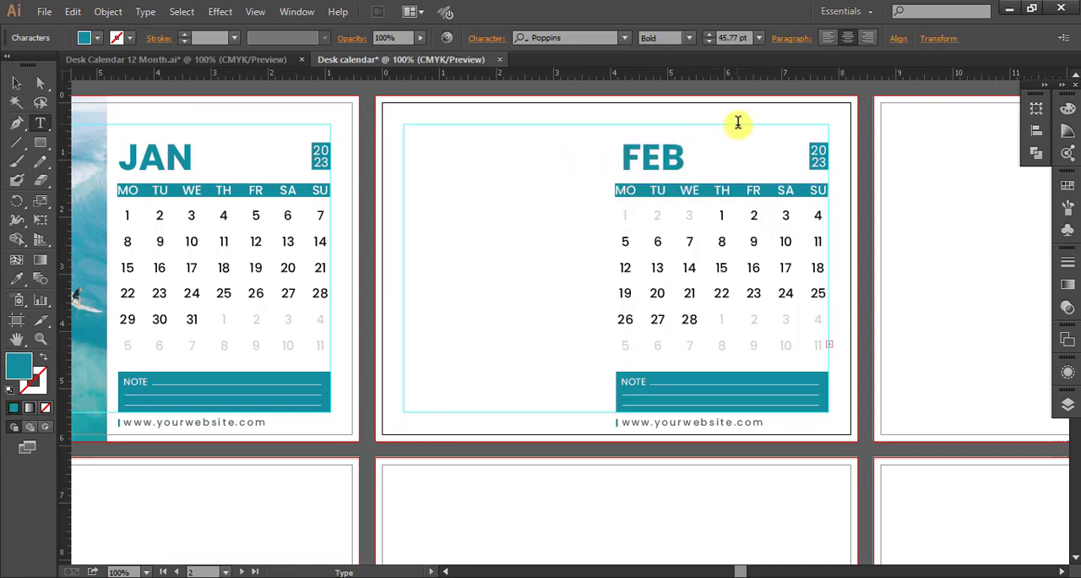
left_click(17, 83)
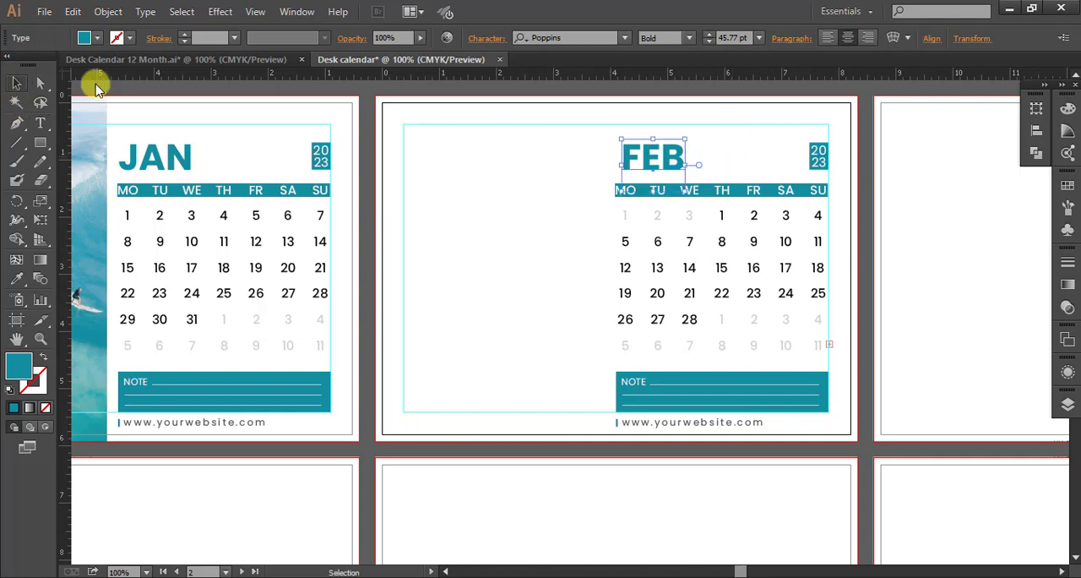
left_click(463, 180)
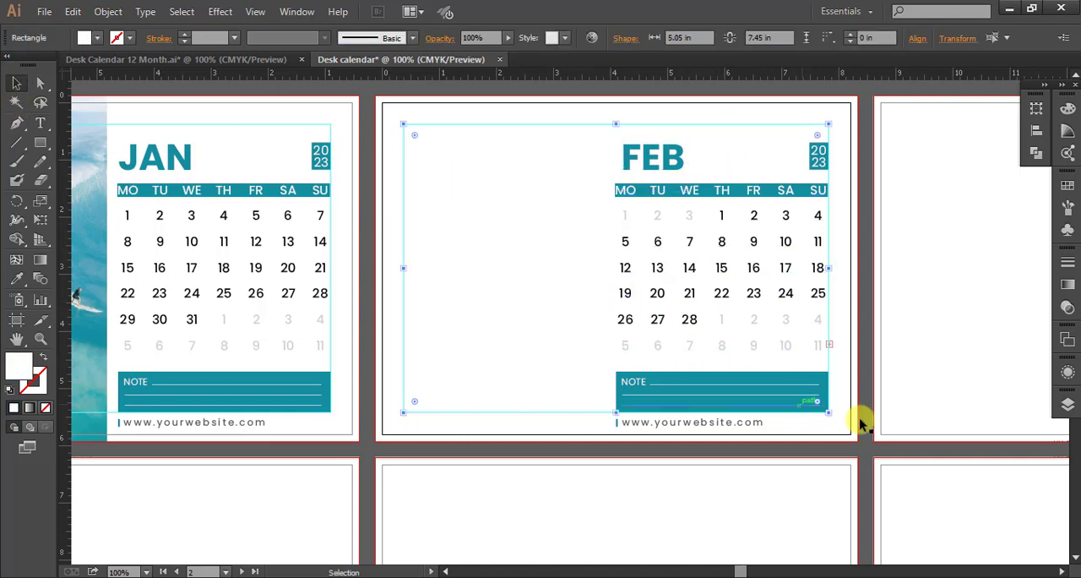
left_click_drag(932, 248, 875, 272)
left_click_drag(507, 253, 444, 248)
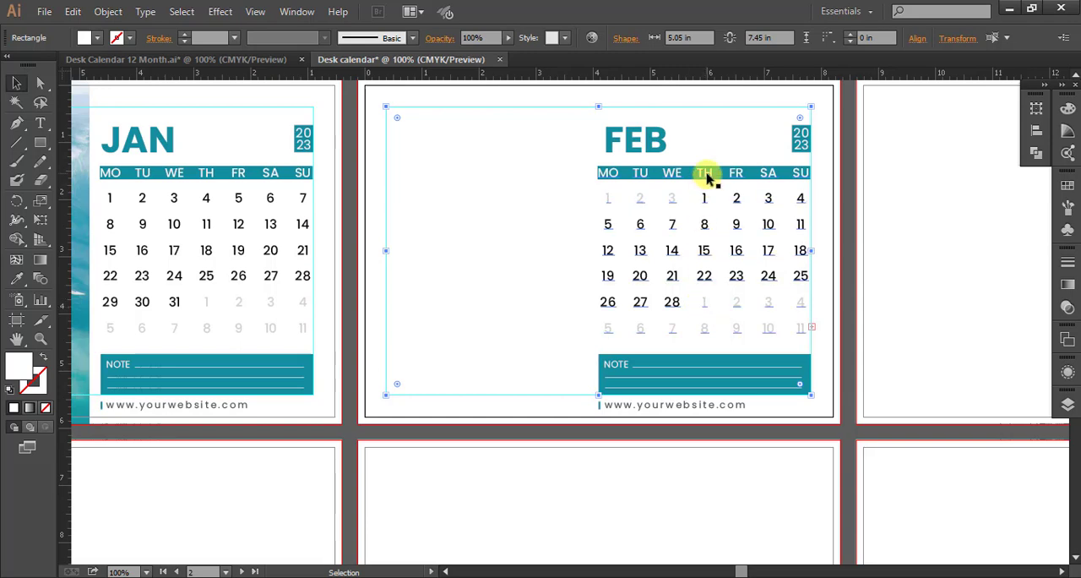
left_click_drag(1039, 200, 723, 214)
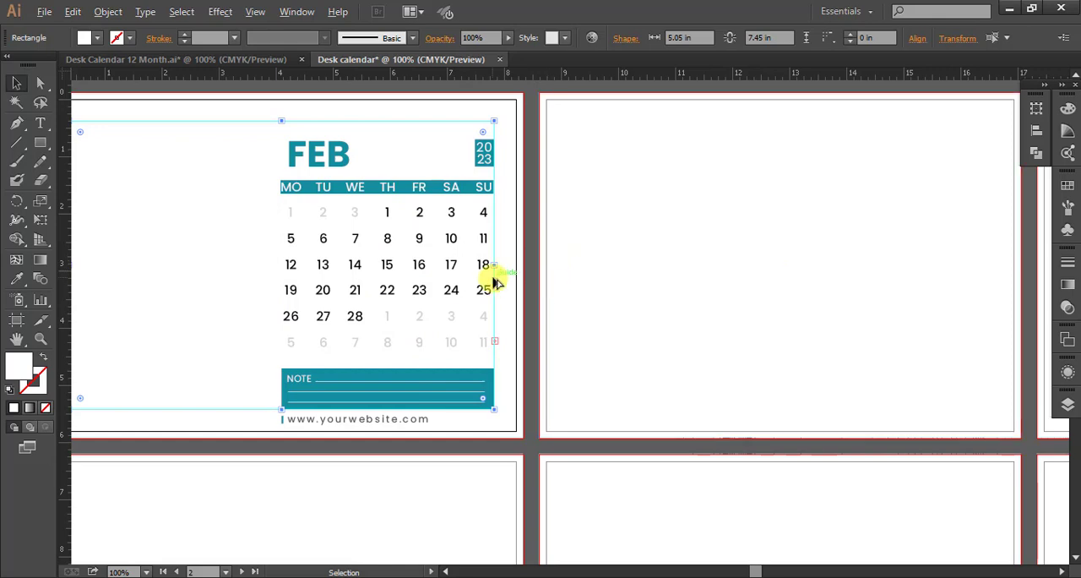
scroll(495, 281, "down", 1)
left_click_drag(284, 348, 632, 309)
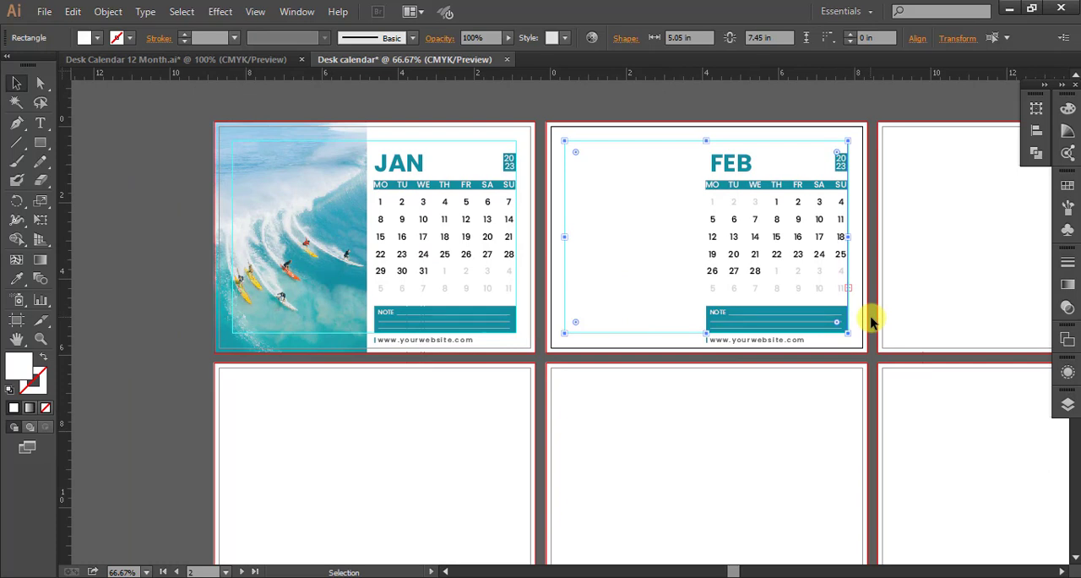
key("ctrl+alt+0")
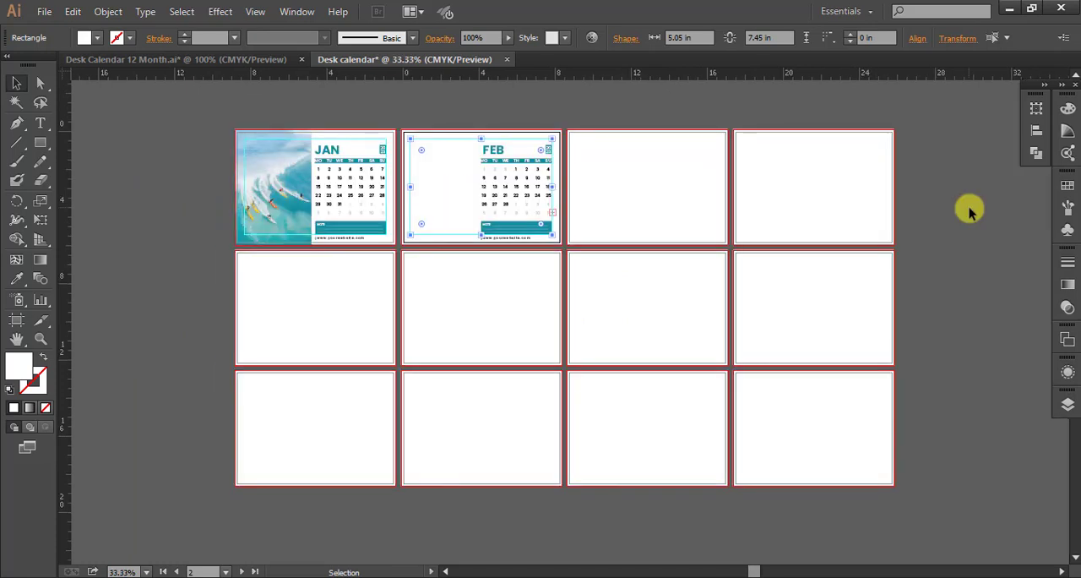